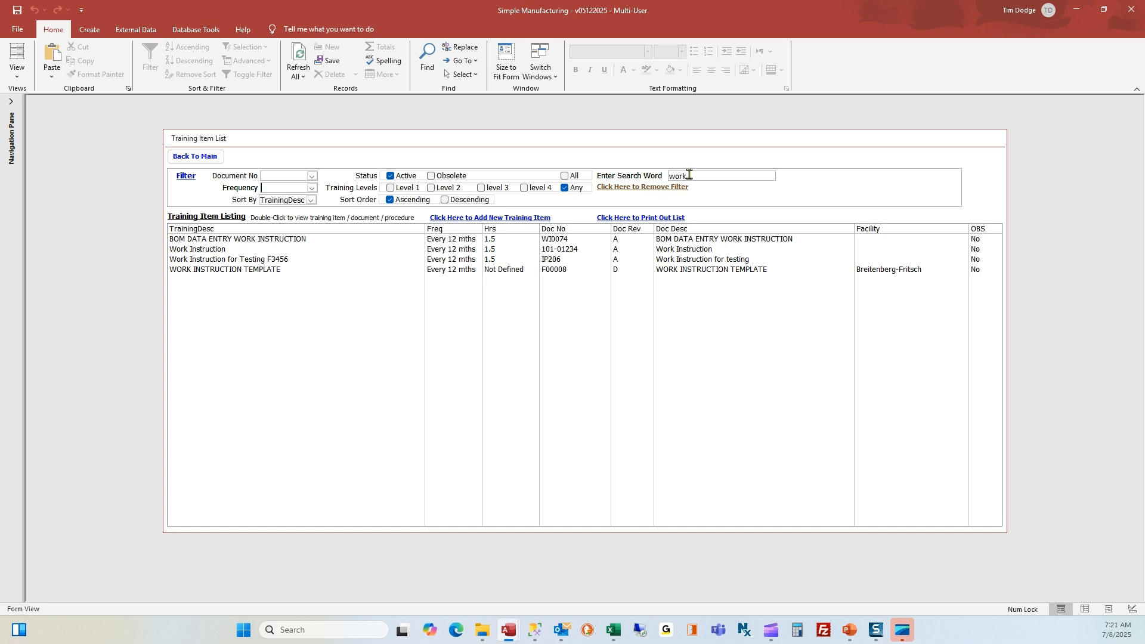
Clear the 'work' search and filter the training item list to Document No F00008
left_click_drag(685, 176, 667, 176)
left_click(652, 189)
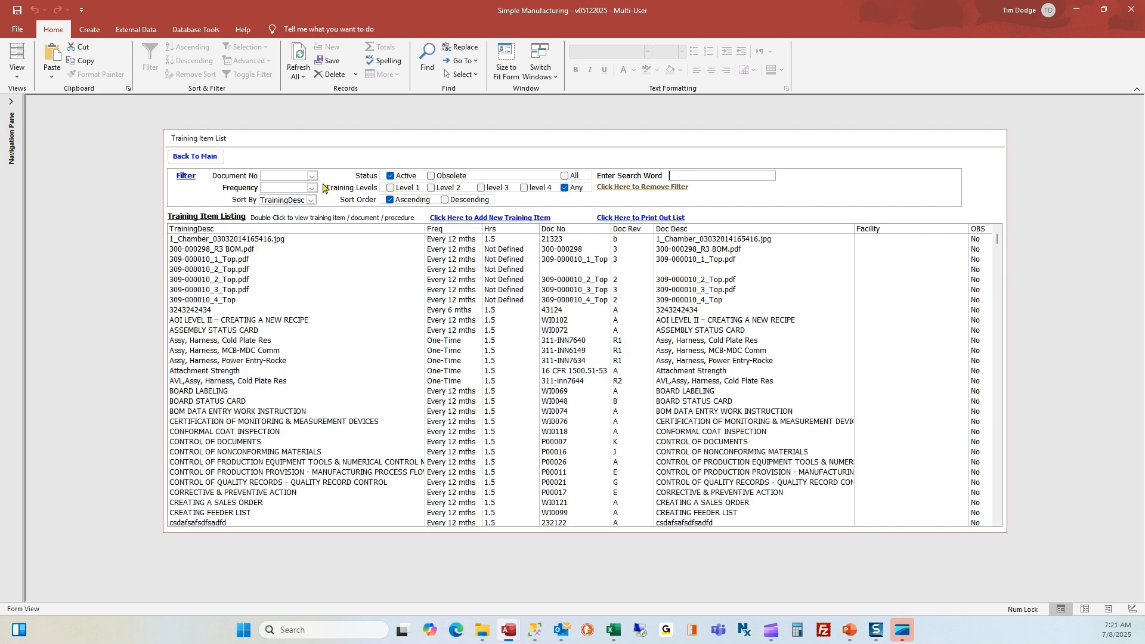
left_click(311, 176)
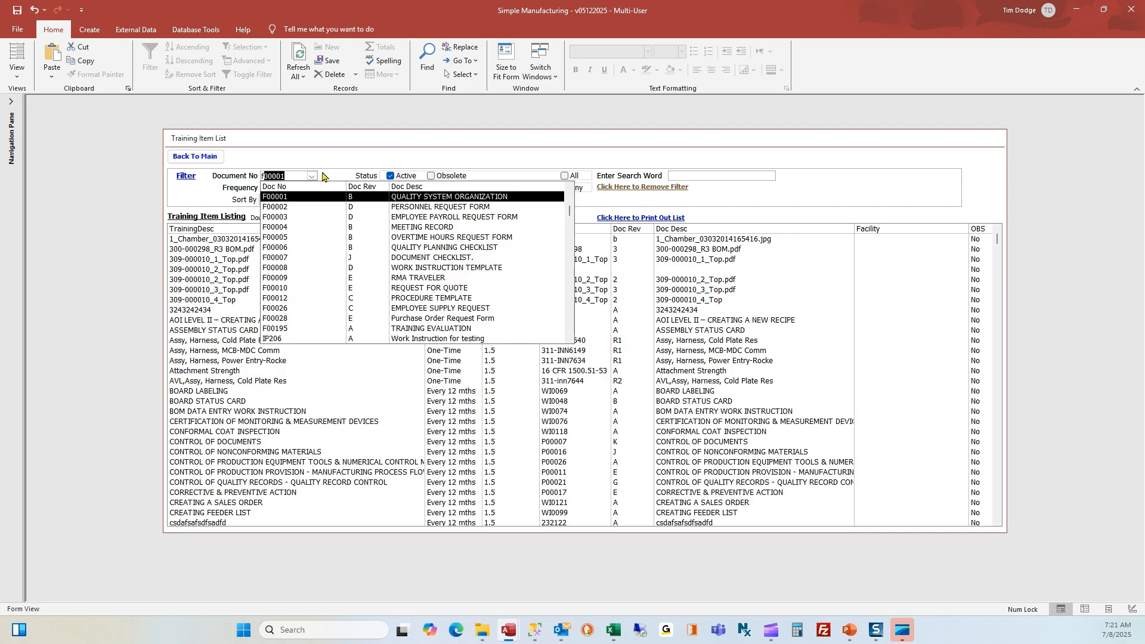
type("f0")
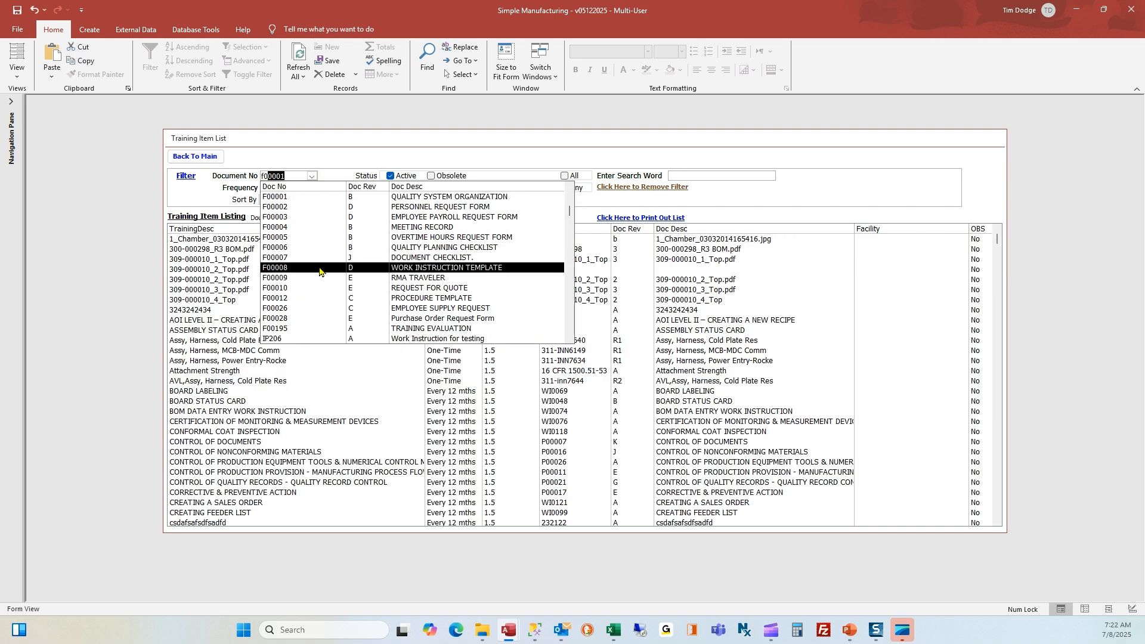
left_click(319, 271)
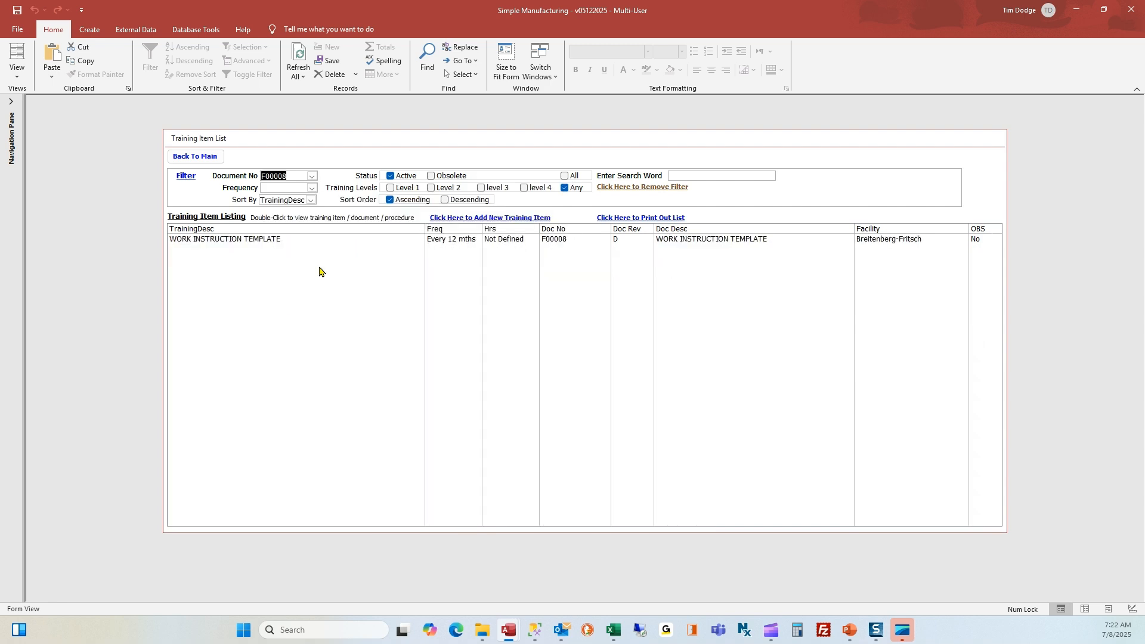
Open the WORK INSTRUCTION TEMPLATE item and review its 12-month frequency, hours and level 3 requirement
double_click(260, 240)
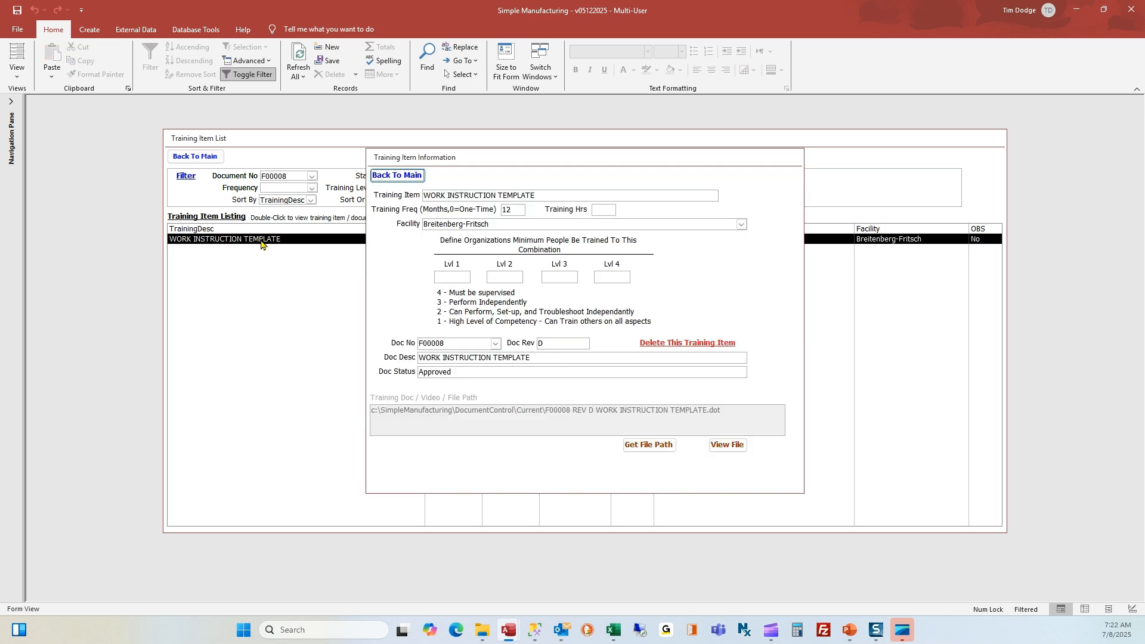
double_click(516, 210)
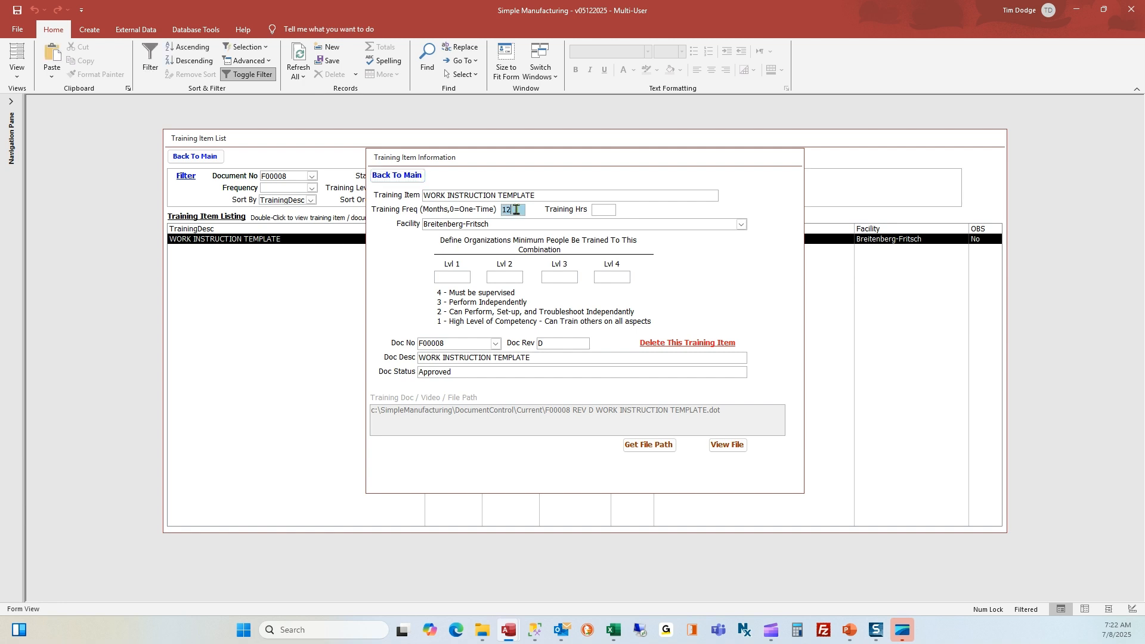
left_click_drag(516, 210, 497, 209)
left_click(601, 211)
left_click(458, 278)
left_click(551, 277)
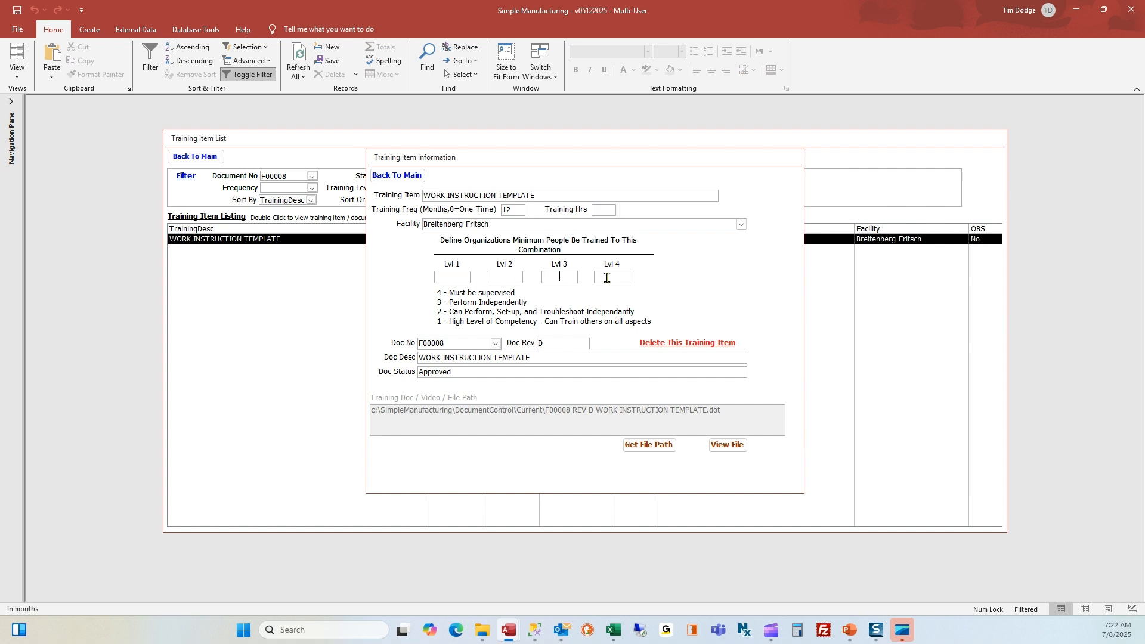
left_click(730, 446)
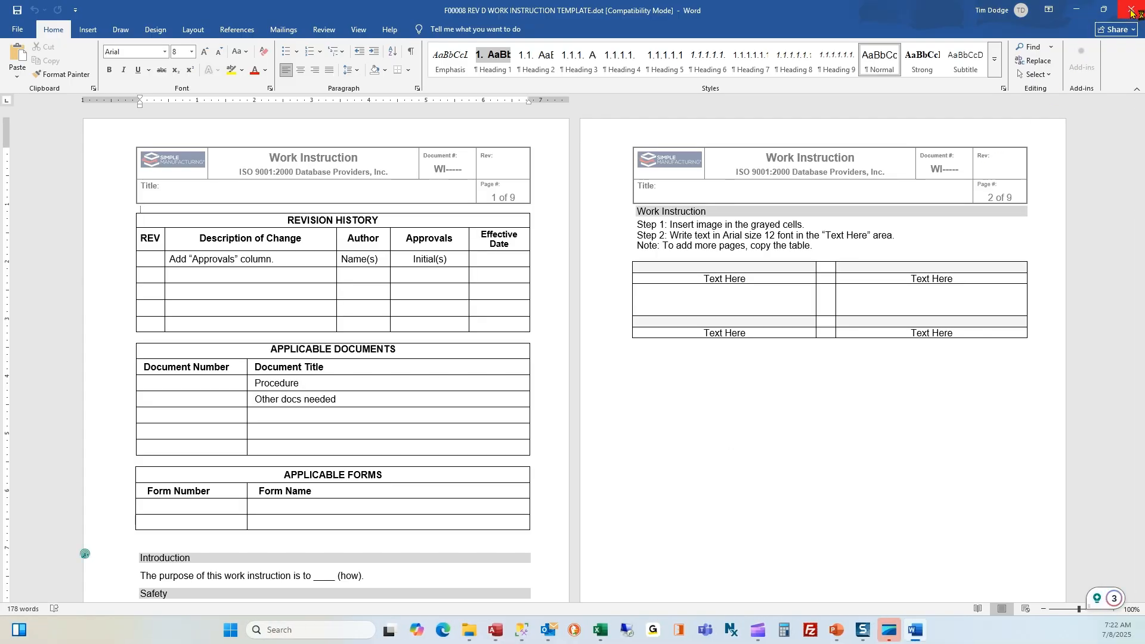
left_click(1132, 13)
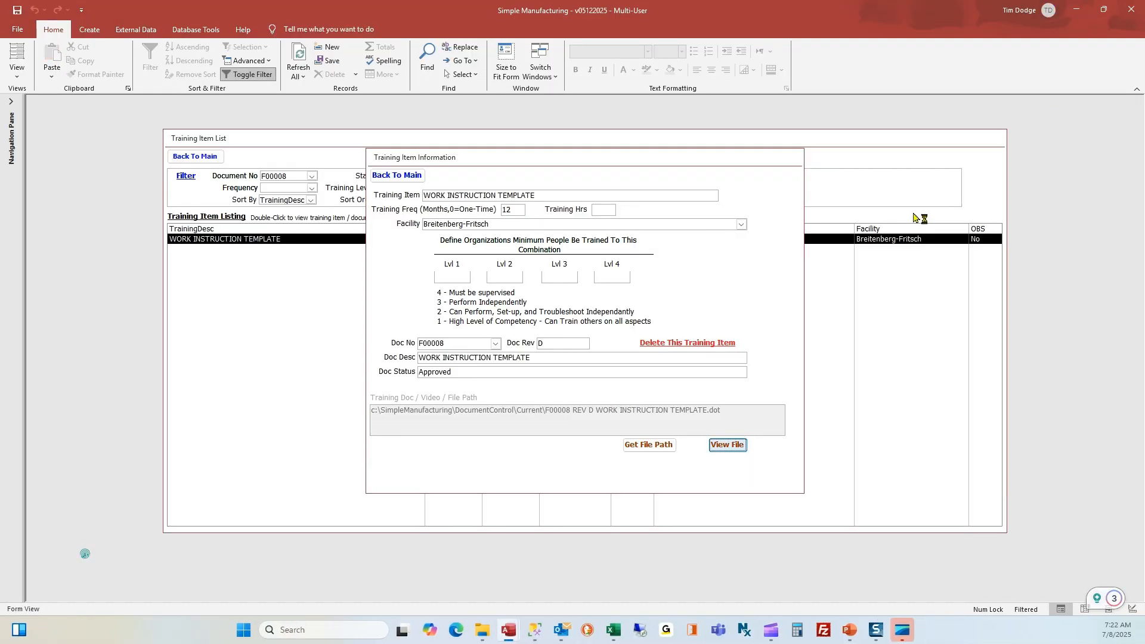
Close the item details, clear the F00008 filter and search the list for 'eco'
left_click(403, 177)
left_click(687, 176)
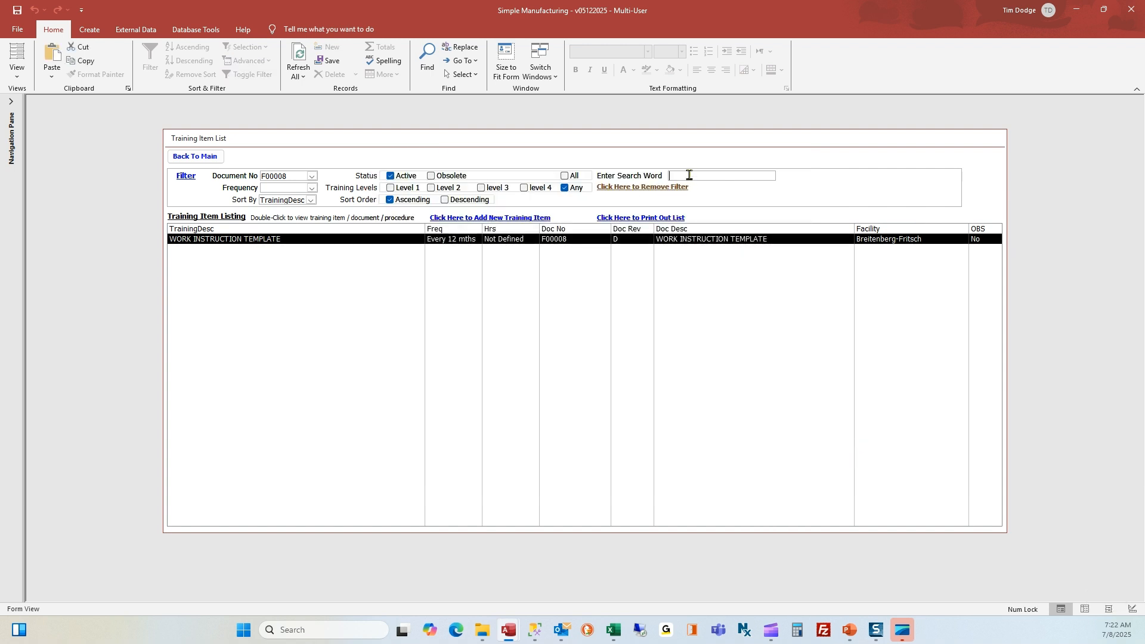
left_click(632, 188)
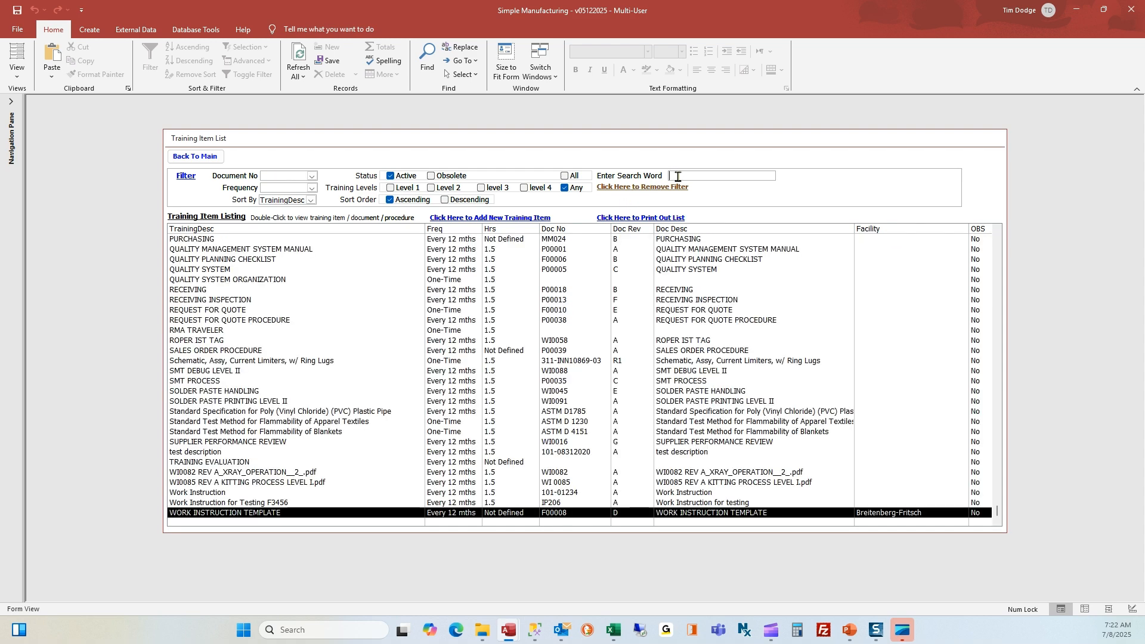
type("eco")
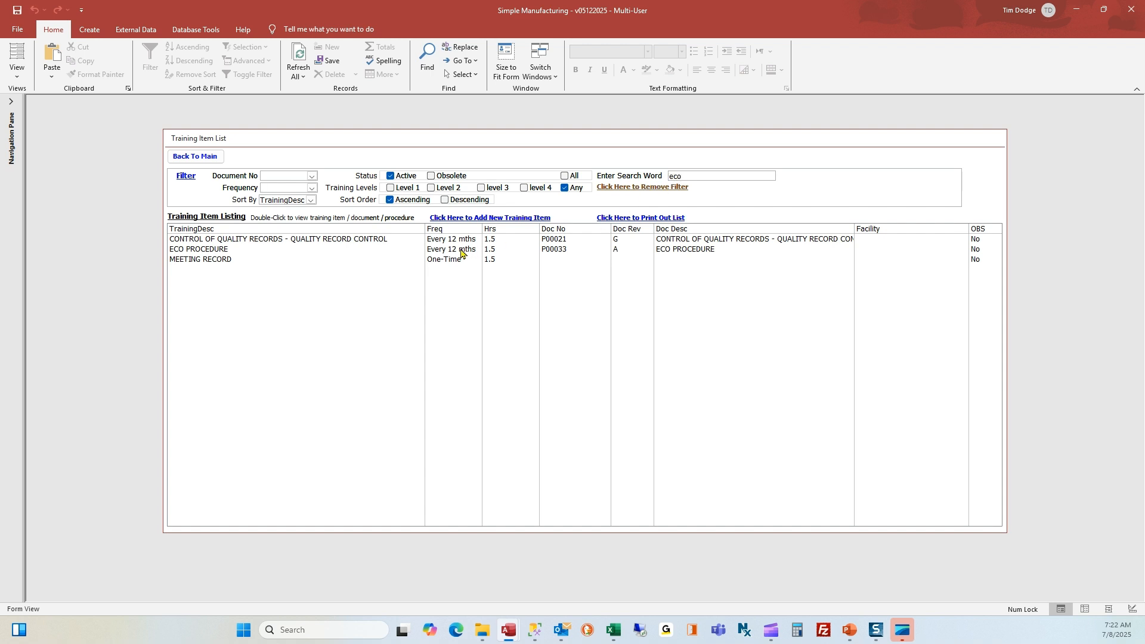
Open ECO PROCEDURE, review its 1.5 training hours and level 2 requirement, then close it
double_click(461, 252)
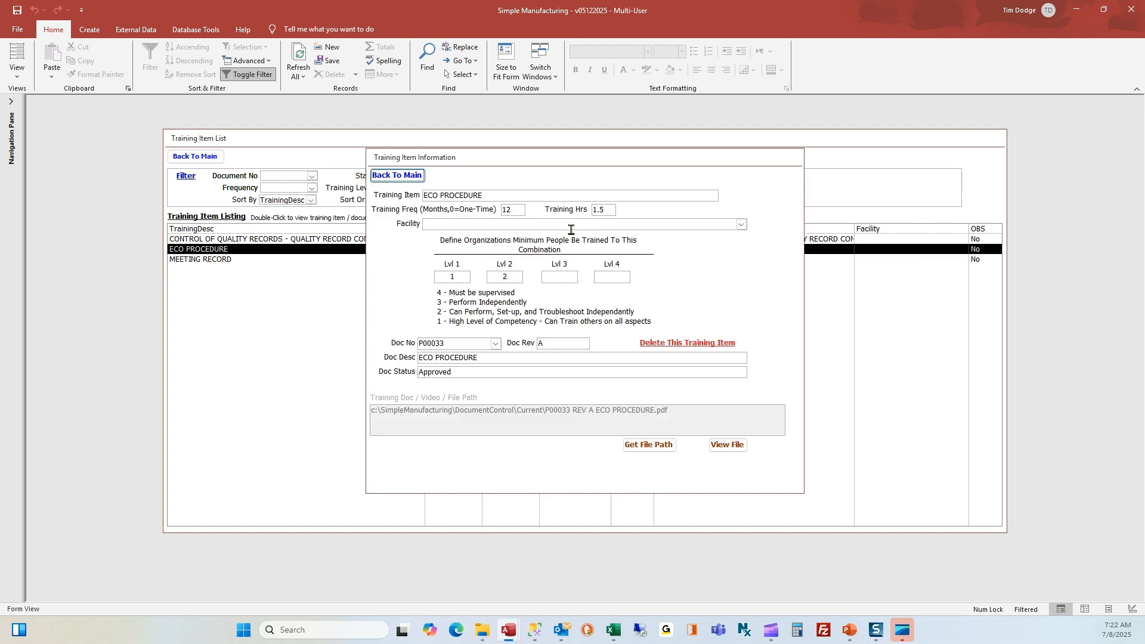
double_click(609, 209)
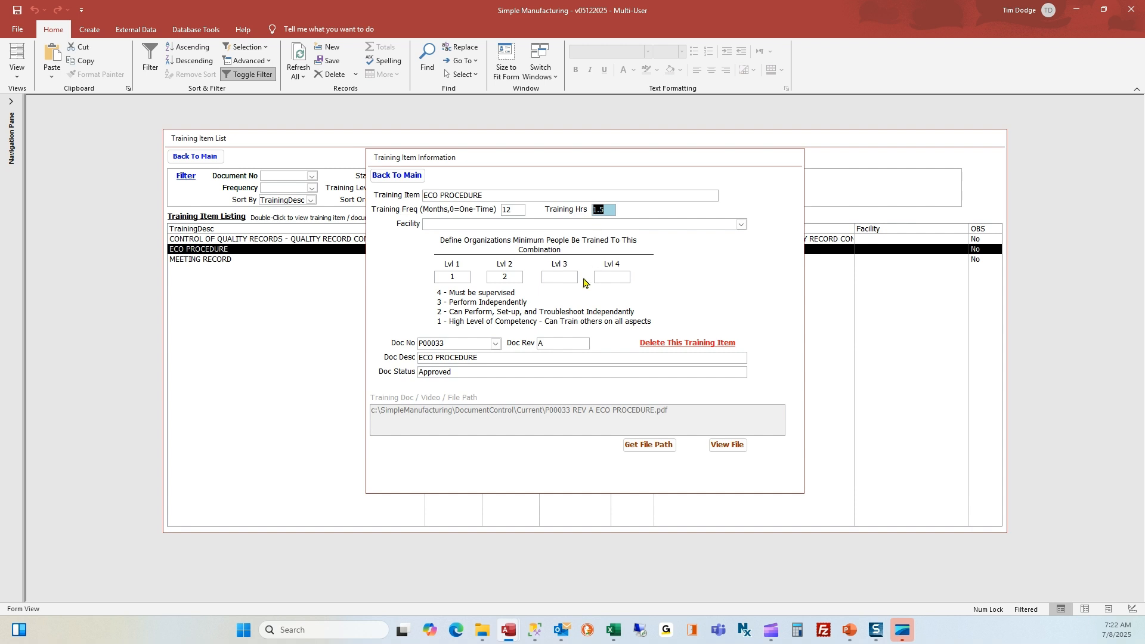
left_click(465, 275)
double_click(496, 276)
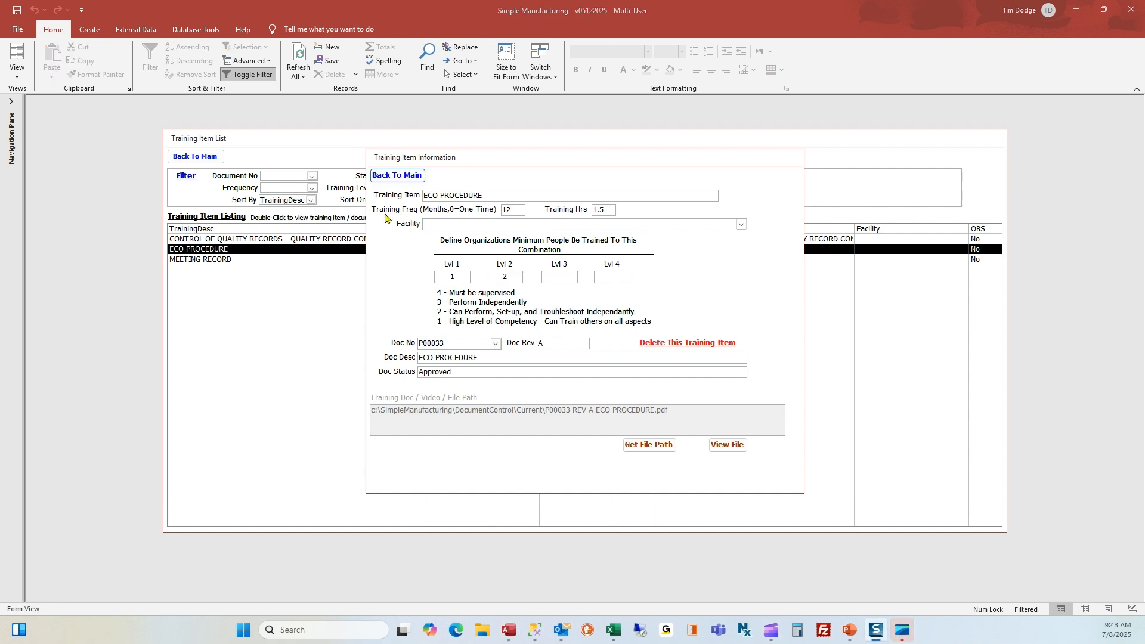
left_click(392, 177)
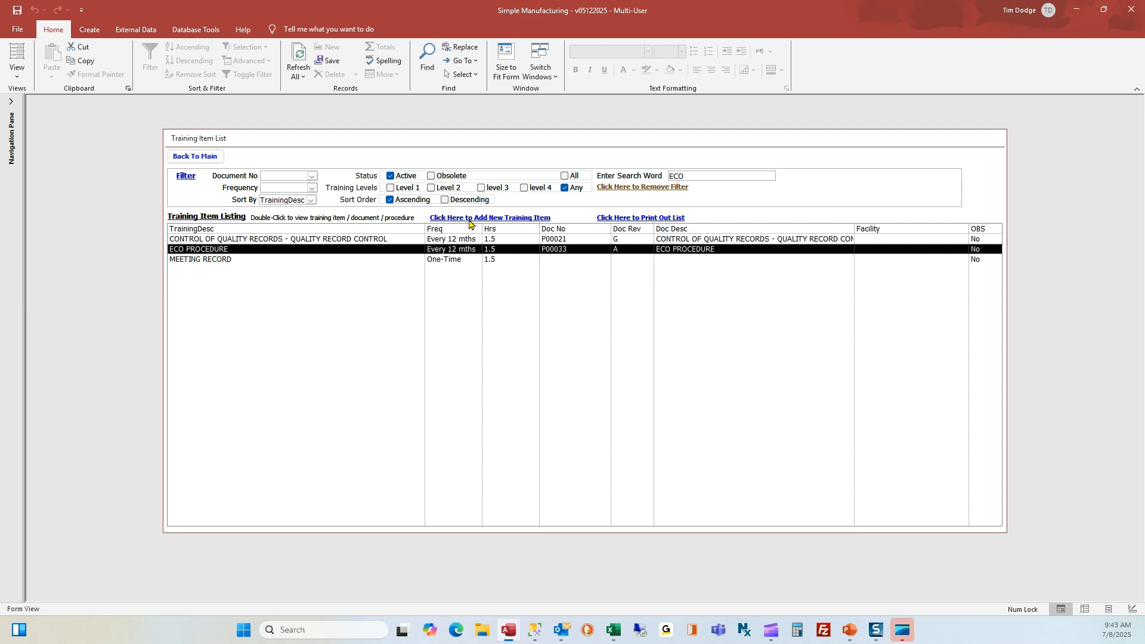
Start a new training item, step through its blank fields, then close it without saving
left_click(469, 218)
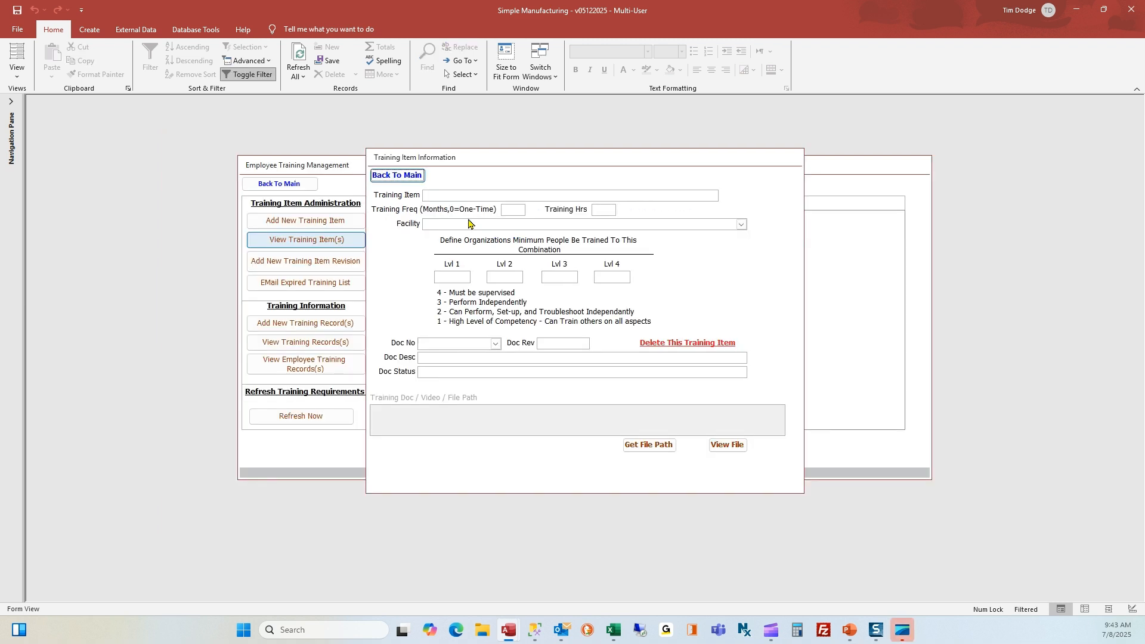
left_click(449, 195)
key("Tab")
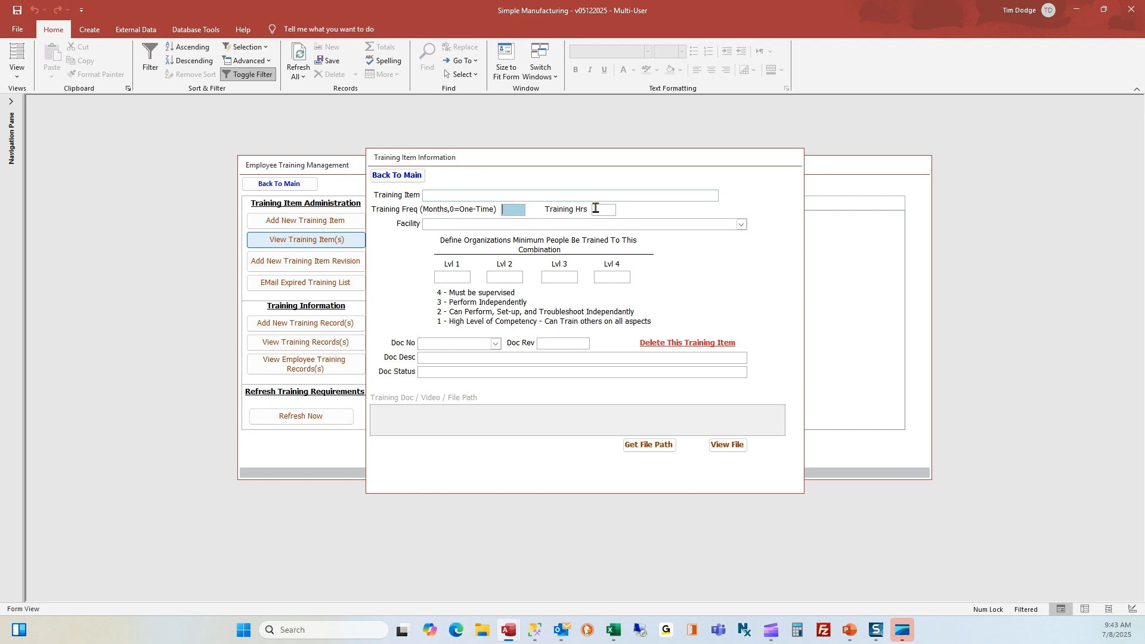
key("Tab")
key("Tab")
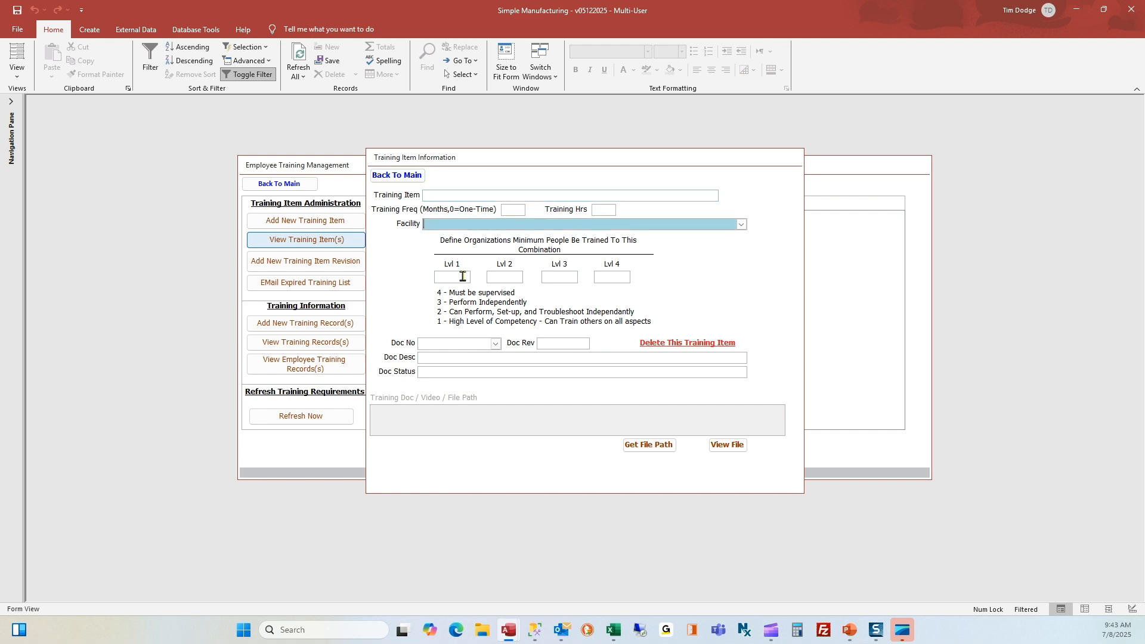
key("Tab")
key("Tab")
key("Tab")
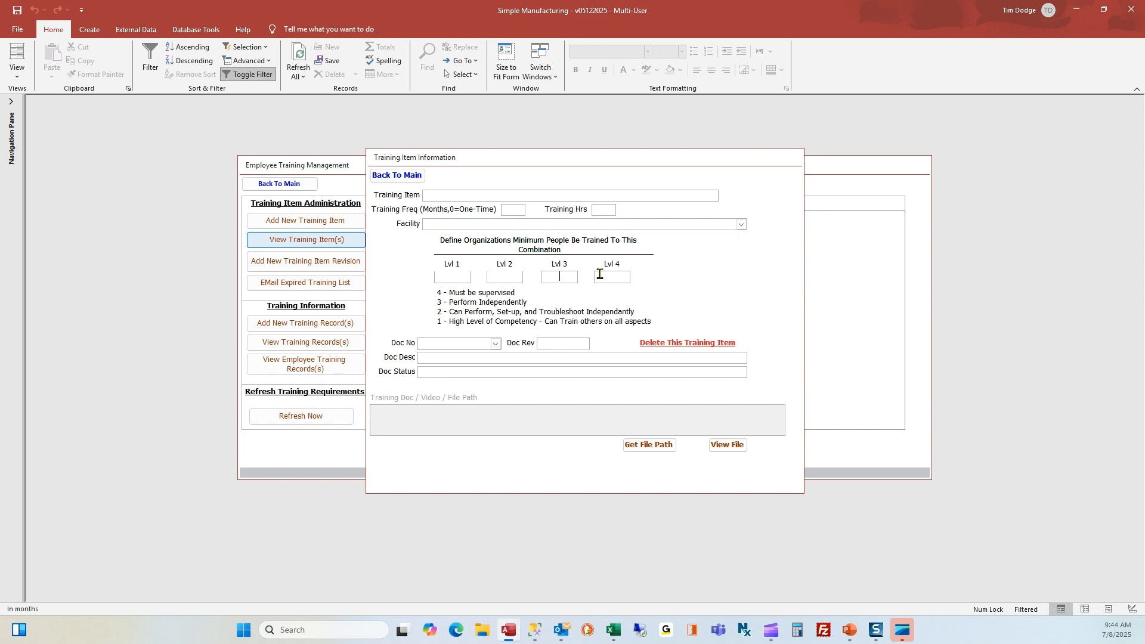
left_click(398, 175)
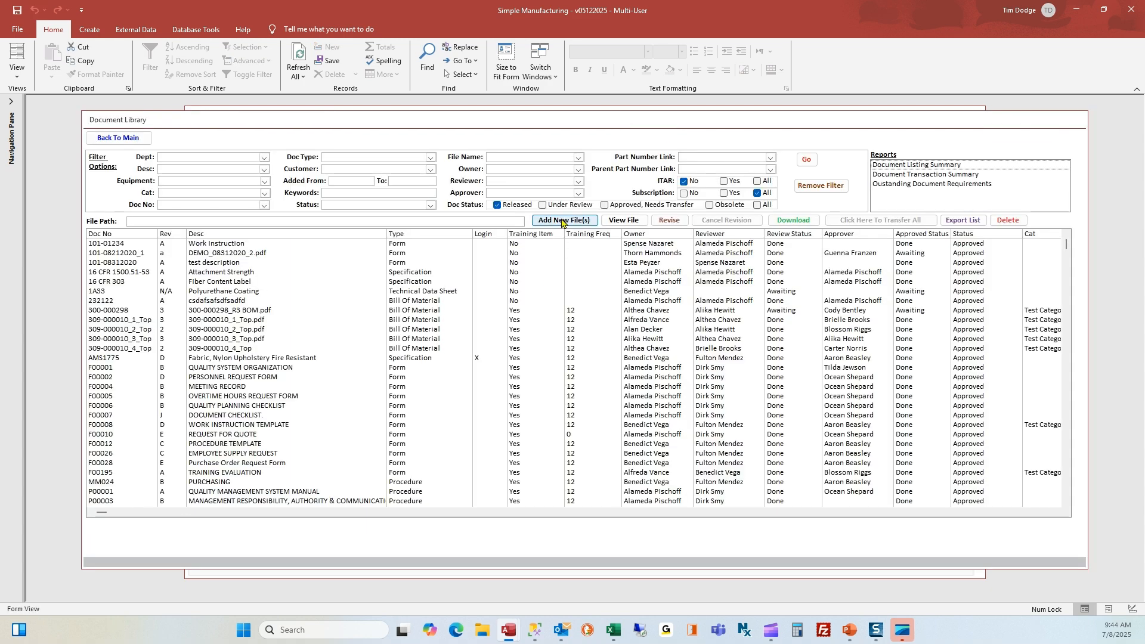
Open the add-new-files form, check its training frequency field, then close it and the Document Library
left_click(562, 221)
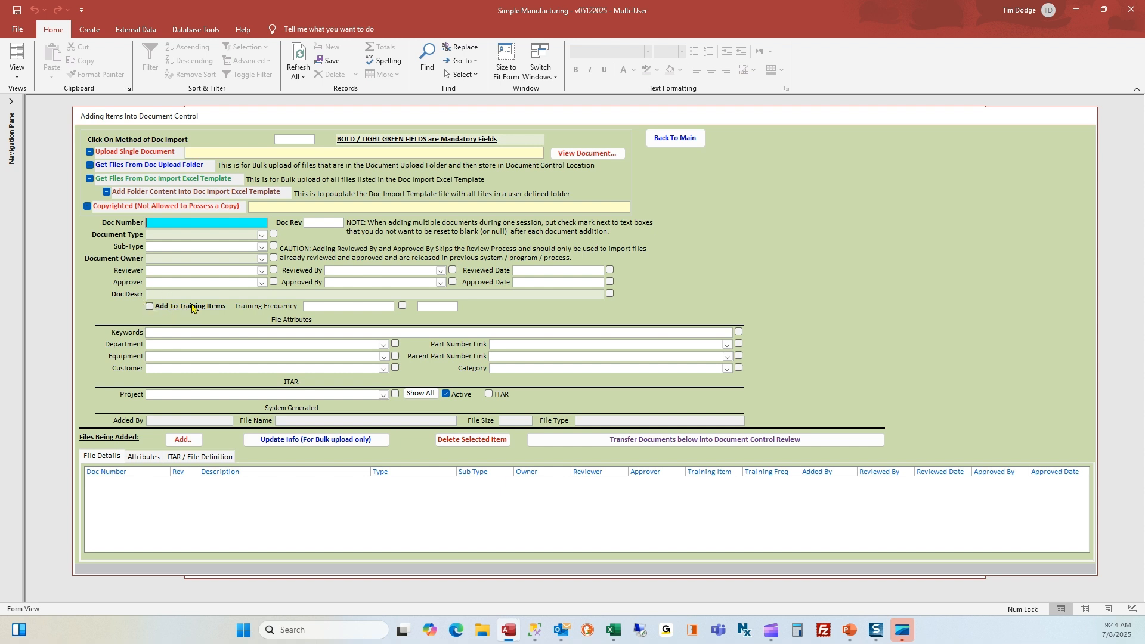
left_click(316, 308)
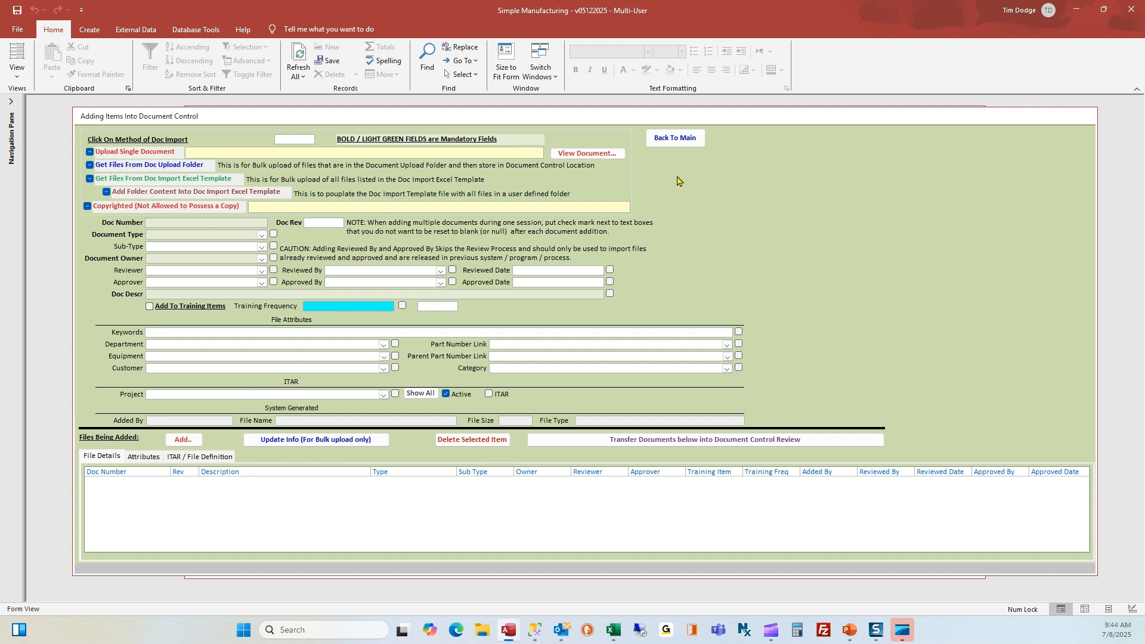
left_click(673, 137)
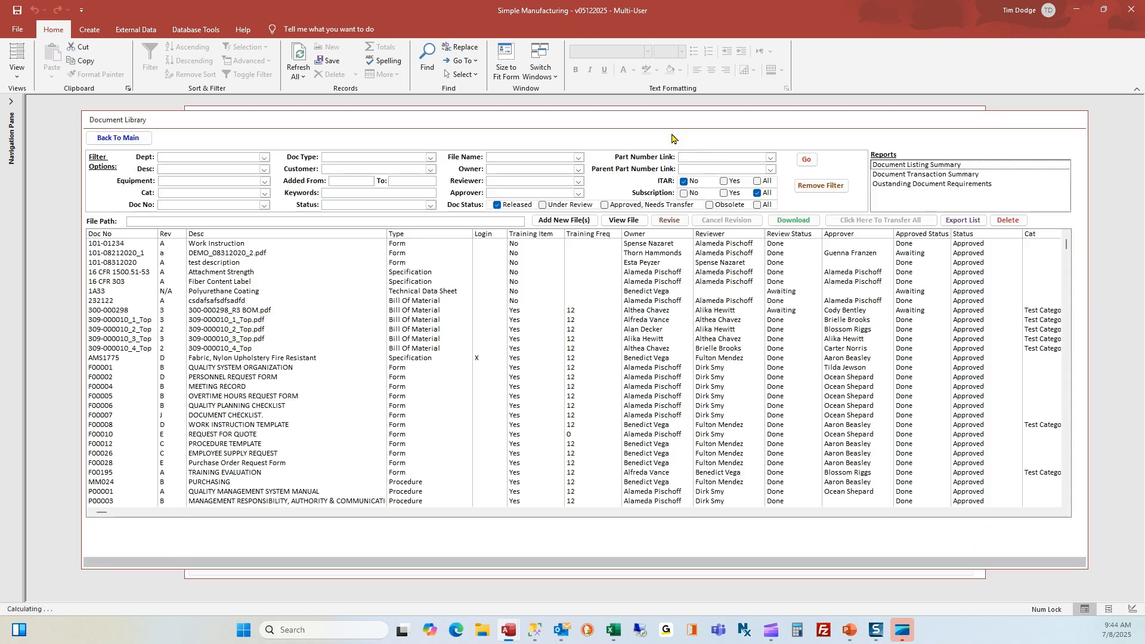
left_click(127, 138)
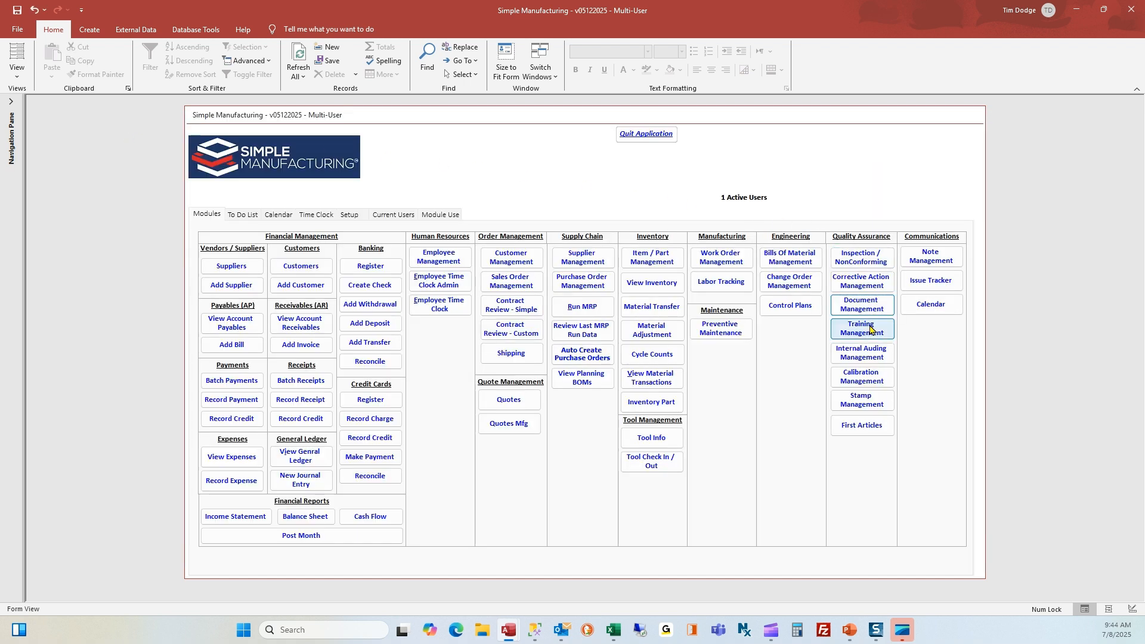
Open the training item list under Training Management and filter it by keyword 'ECO'
left_click(864, 327)
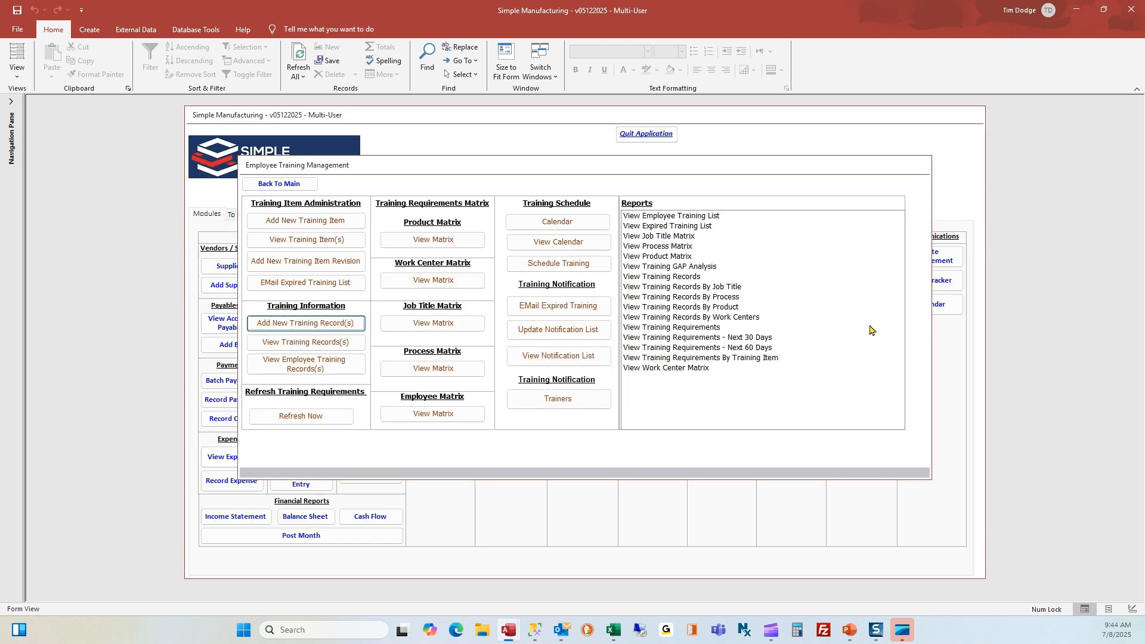
left_click(306, 241)
left_click(679, 174)
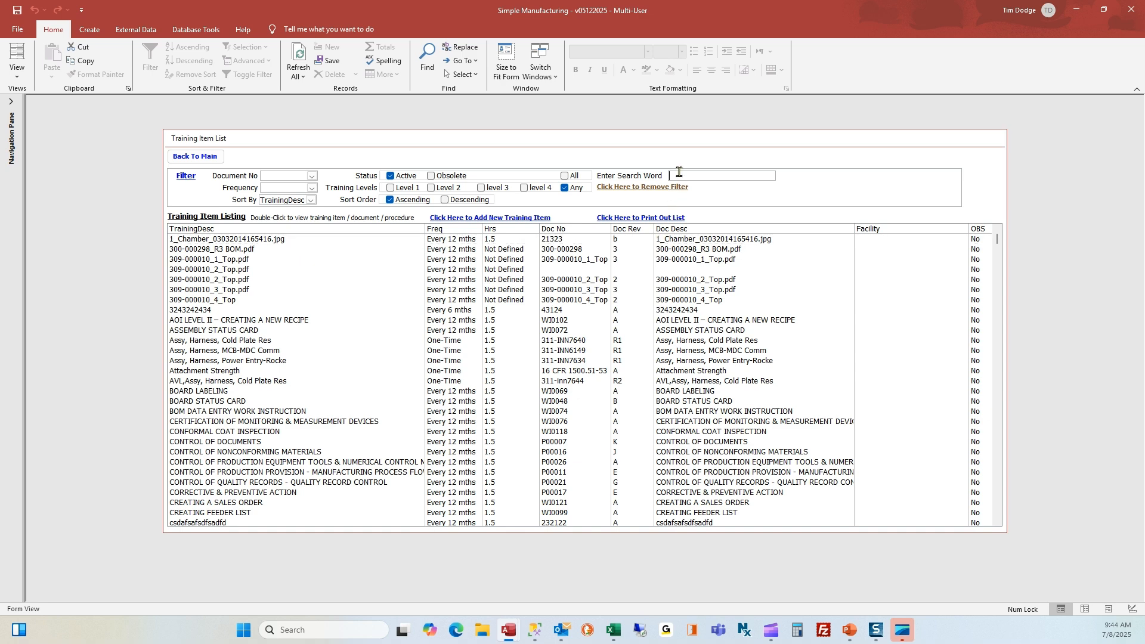
type("ECO")
key("Return")
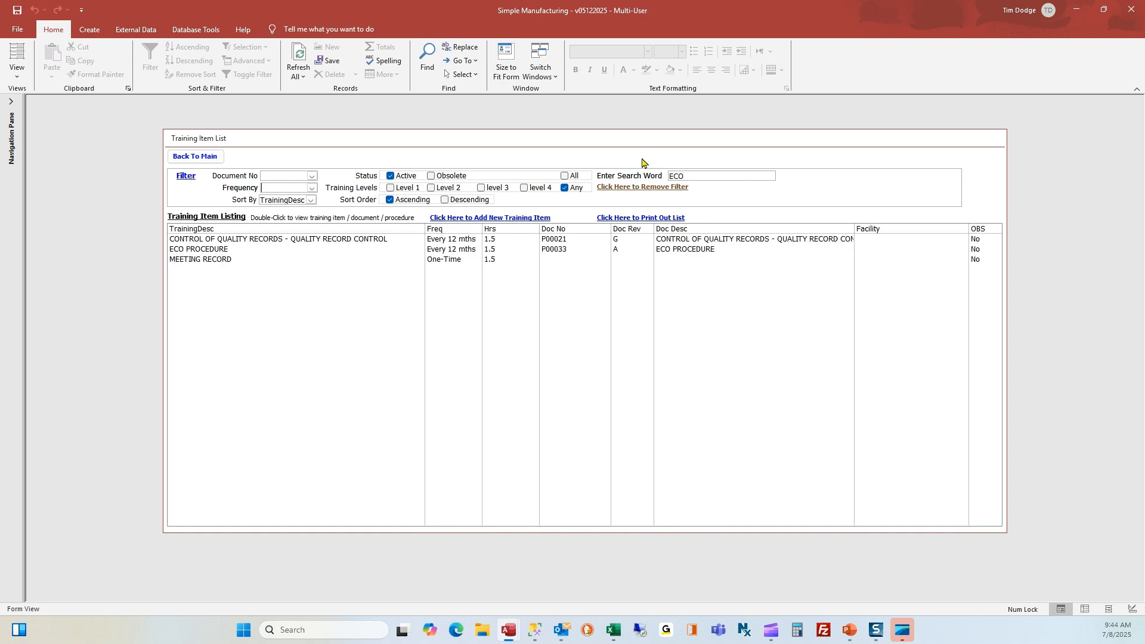
Open ECO PROCEDURE, view its linked P00033 file past the security warning, then close everything
left_click(256, 249)
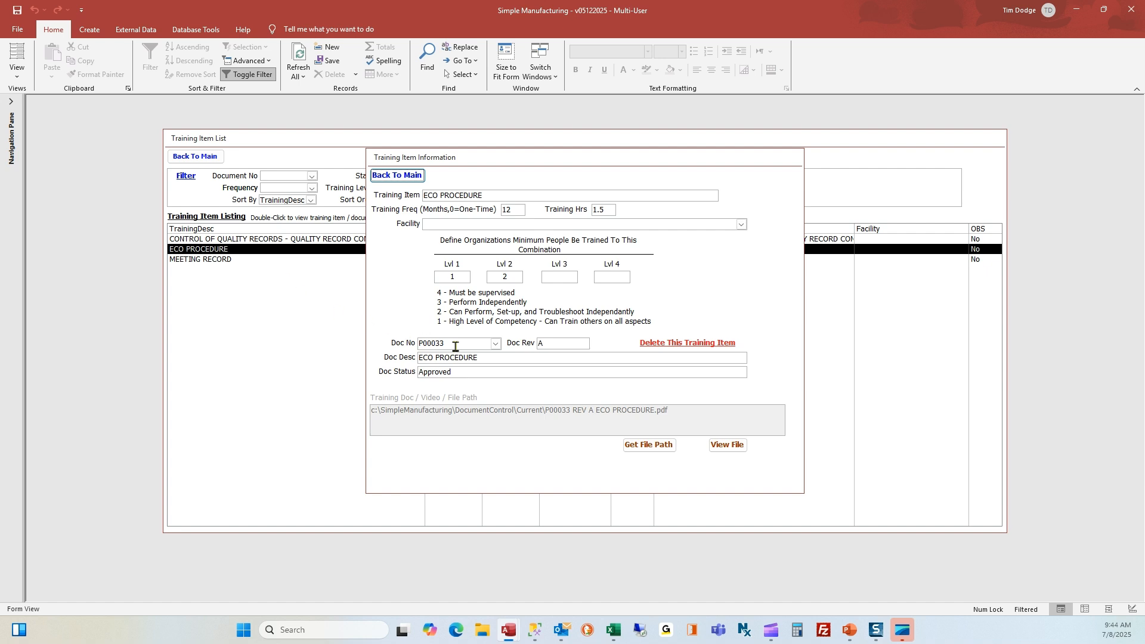
double_click(441, 344)
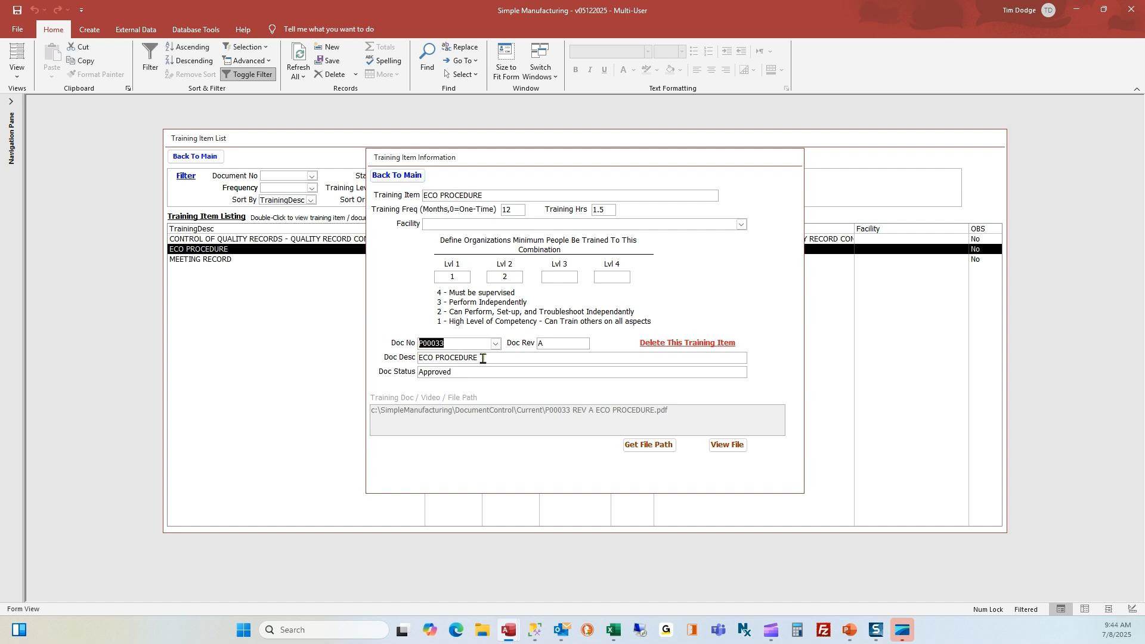
left_click(729, 447)
left_click(620, 394)
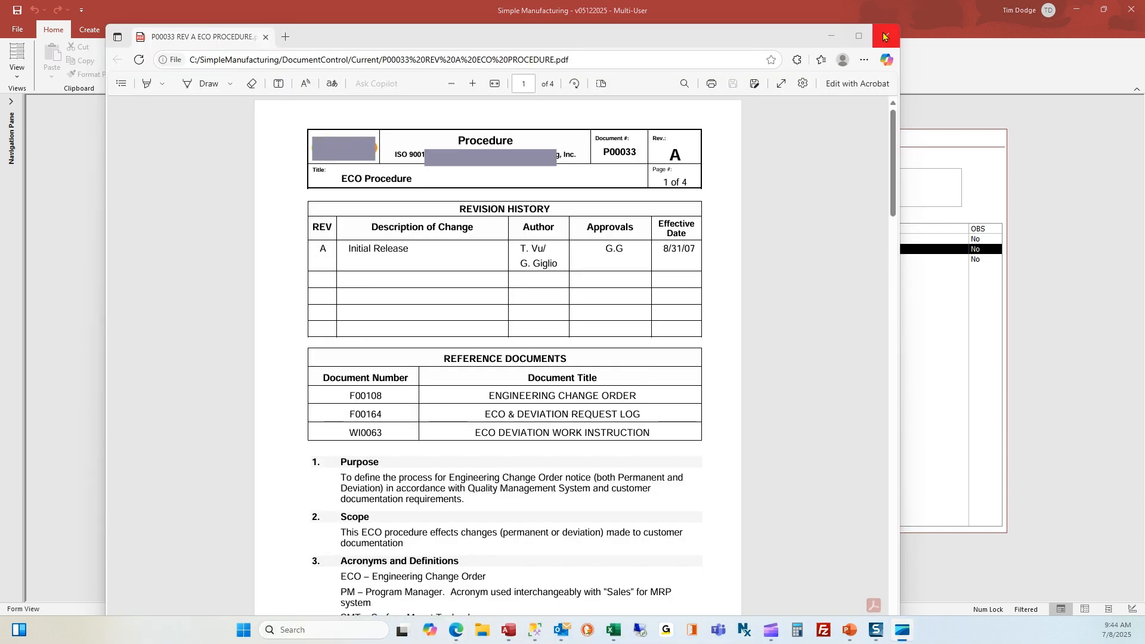
left_click(884, 36)
left_click(419, 178)
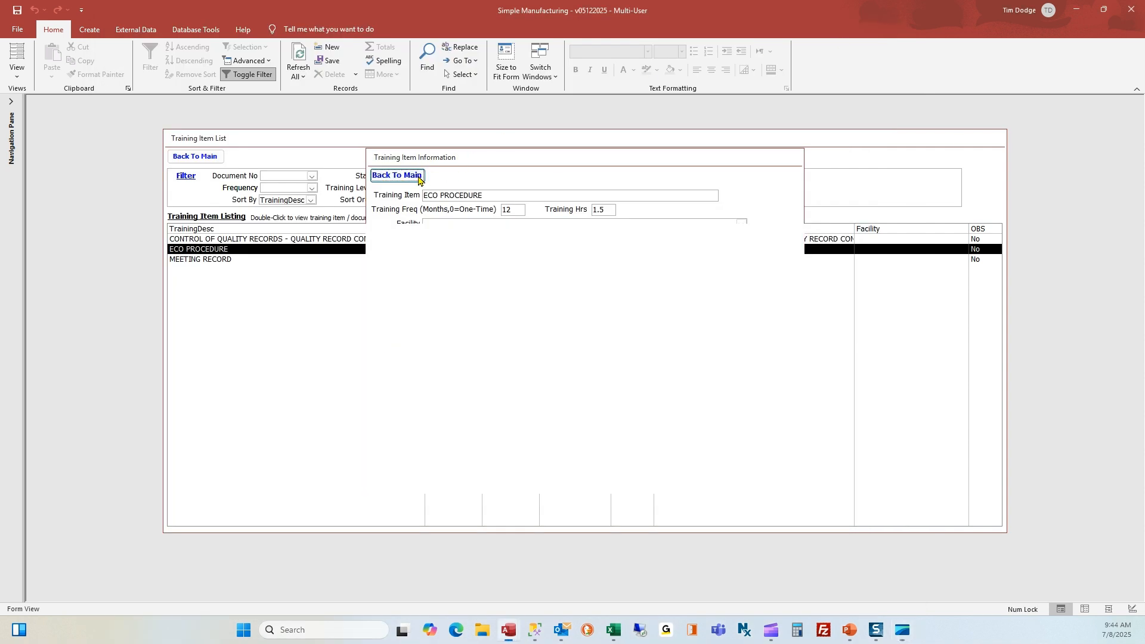
Return from the training item list to the main menu and open the Document Library
left_click(186, 157)
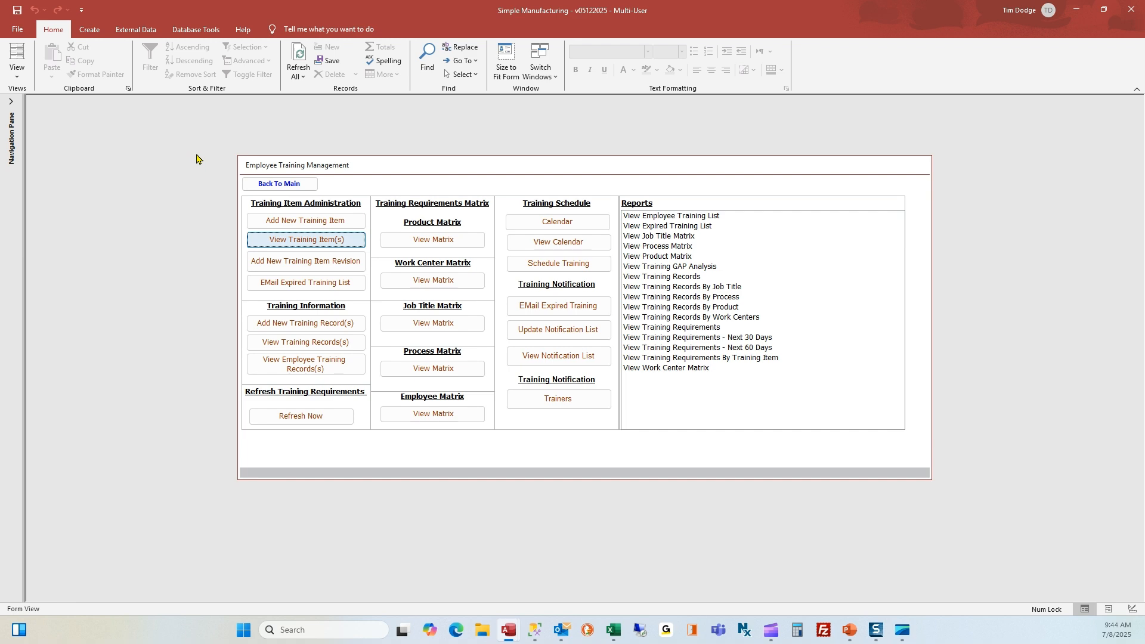
left_click(295, 184)
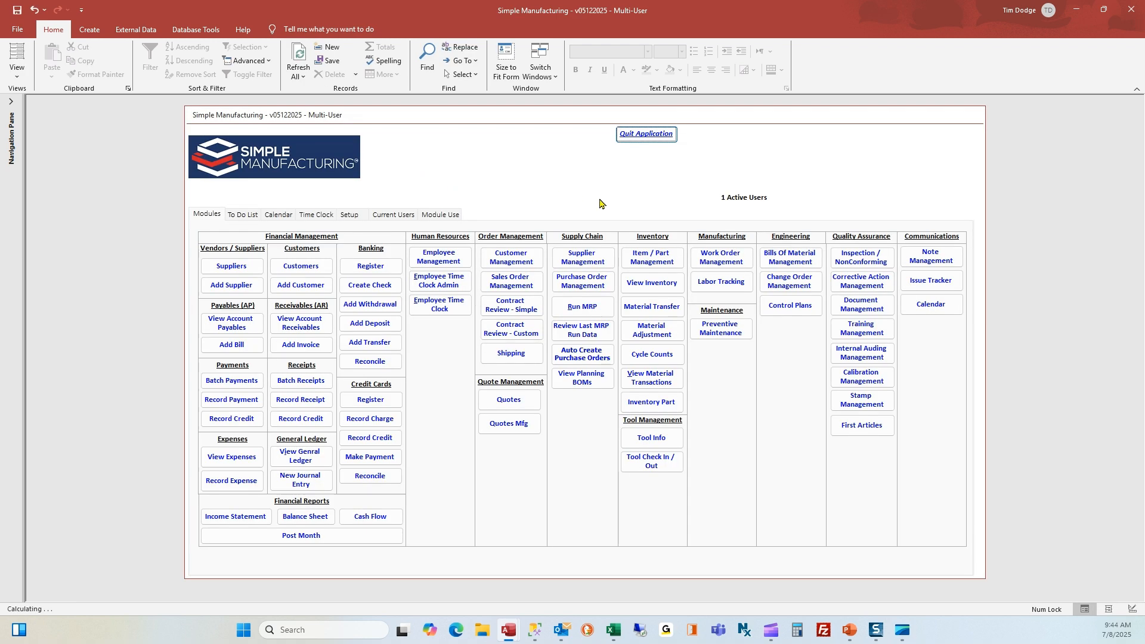
left_click(872, 303)
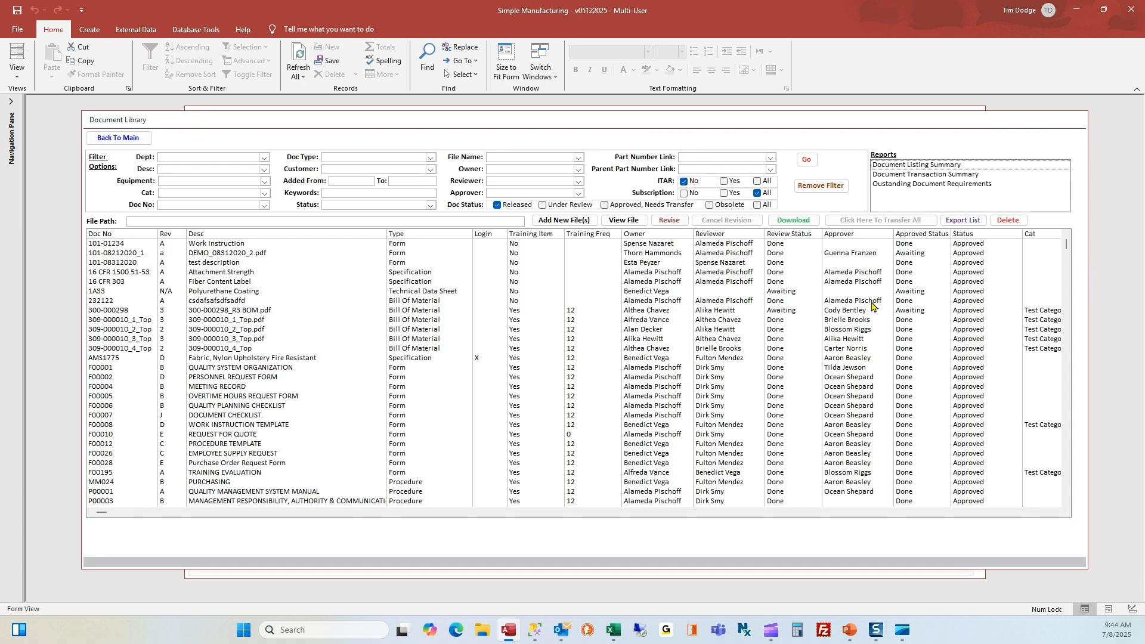
Filter the library to Procedure documents and open the P00033 ECO PROCEDURE record
left_click(431, 157)
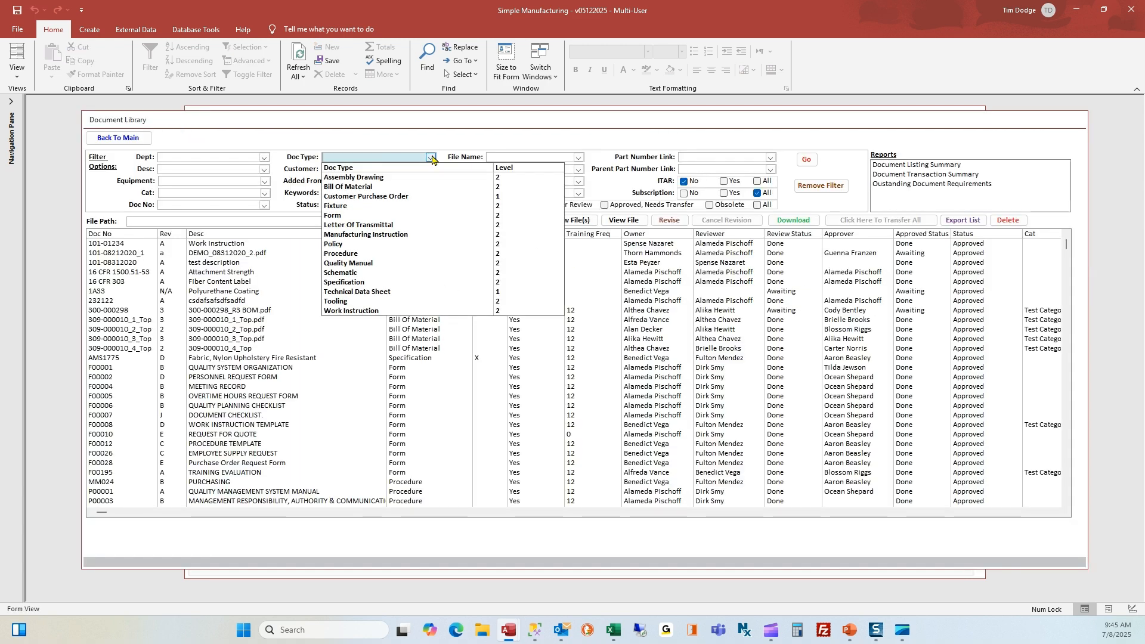
left_click(358, 253)
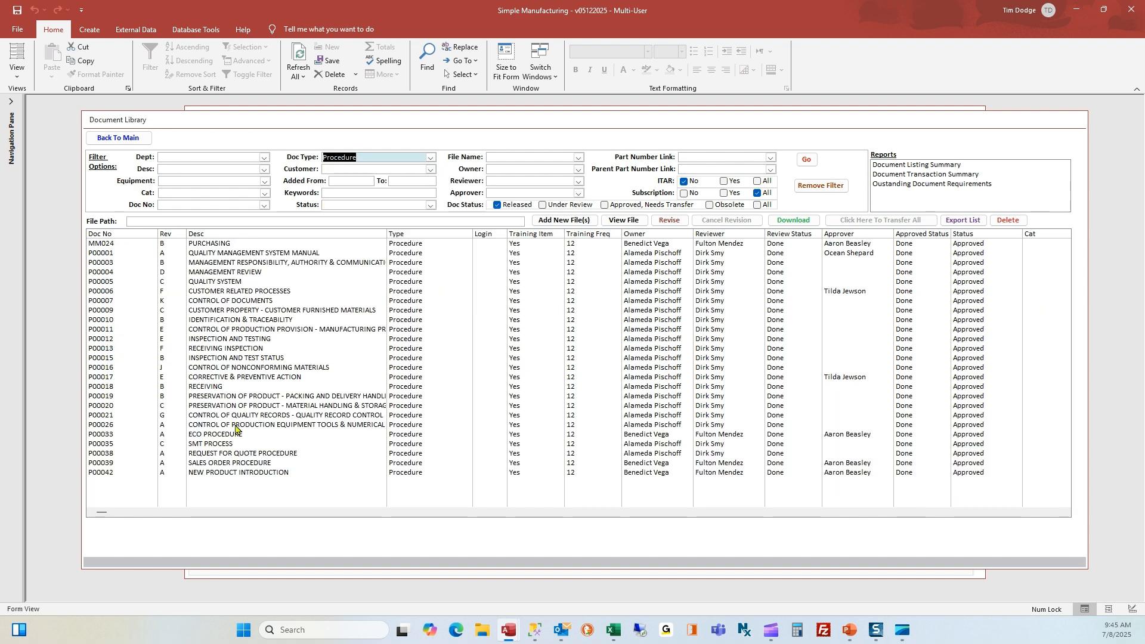
left_click(224, 437)
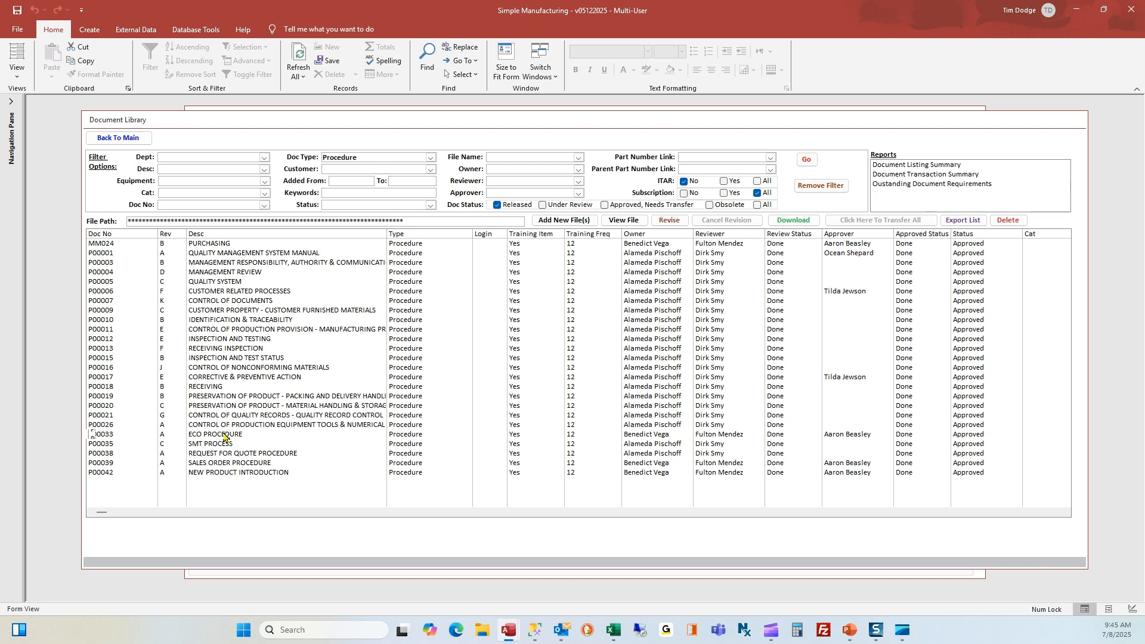
double_click(225, 437)
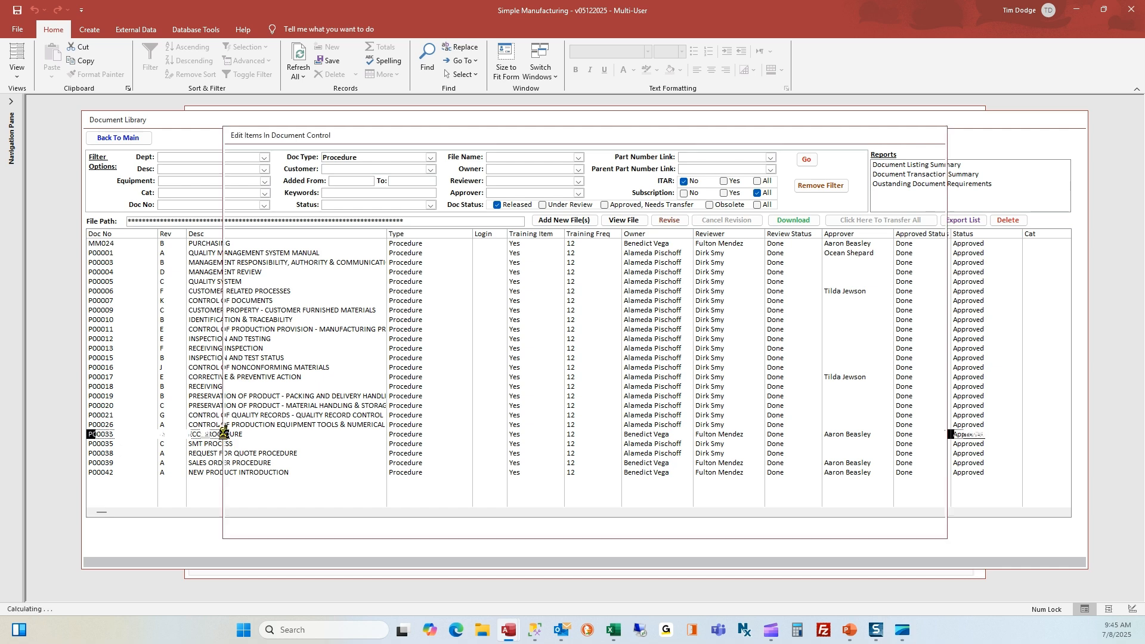
Find the Viewed Document From Training Item entry in P00033's history, then go back to main
left_click(278, 157)
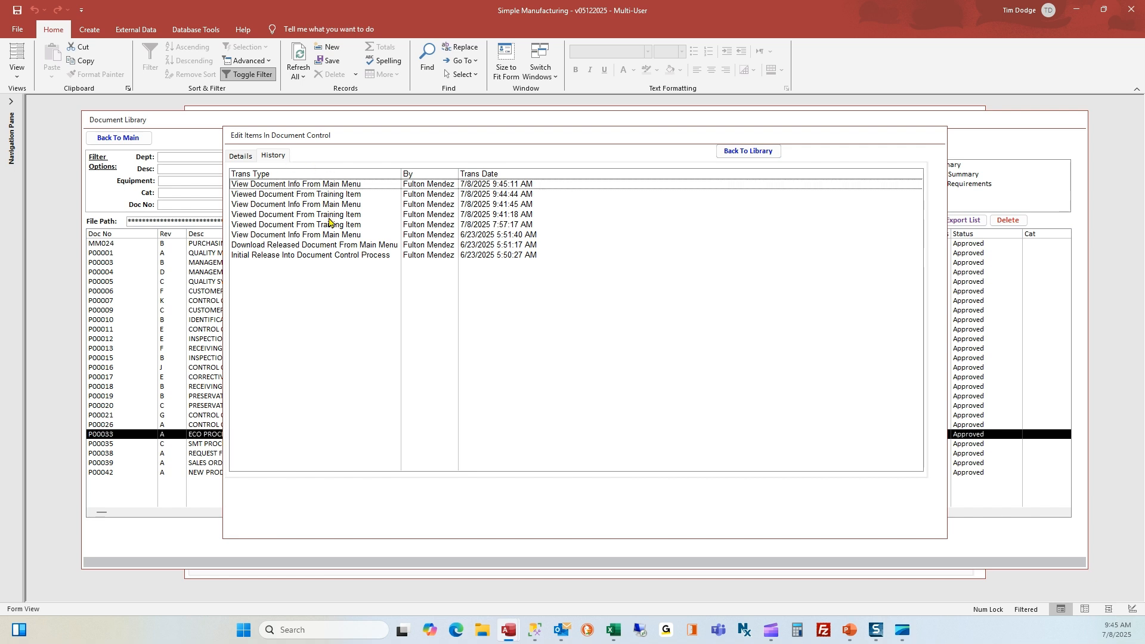
left_click(330, 196)
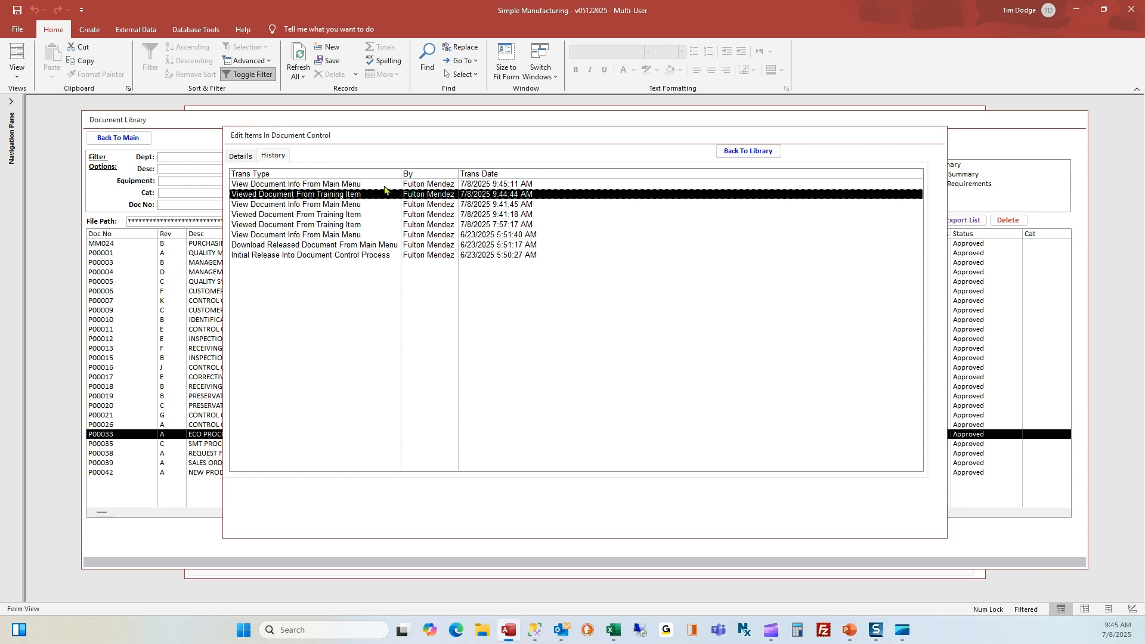
left_click(730, 153)
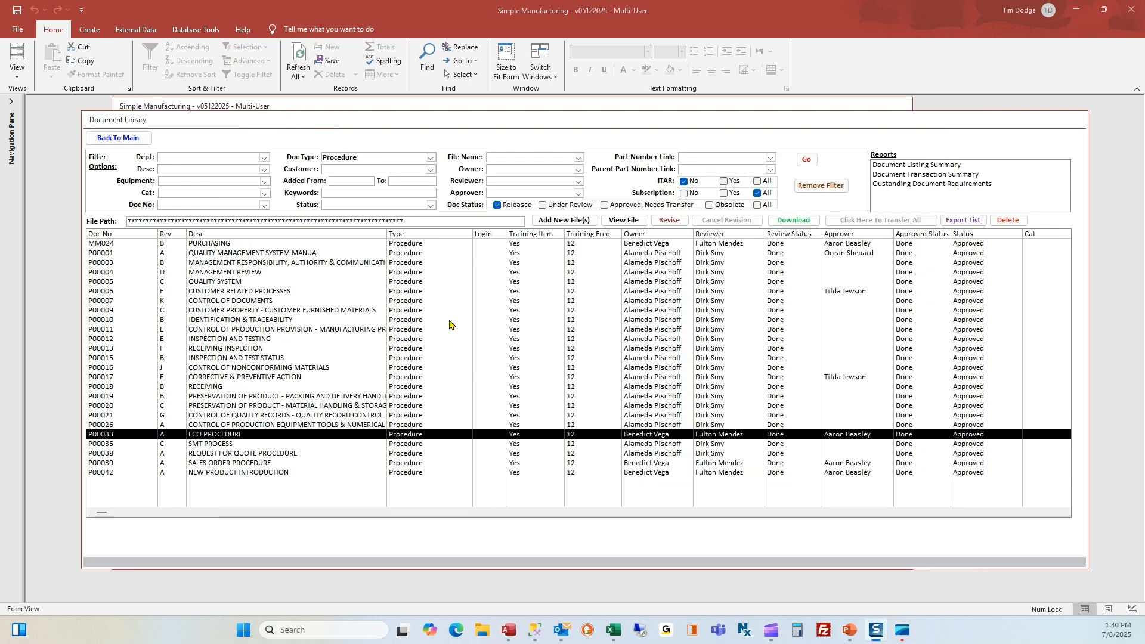
left_click(118, 138)
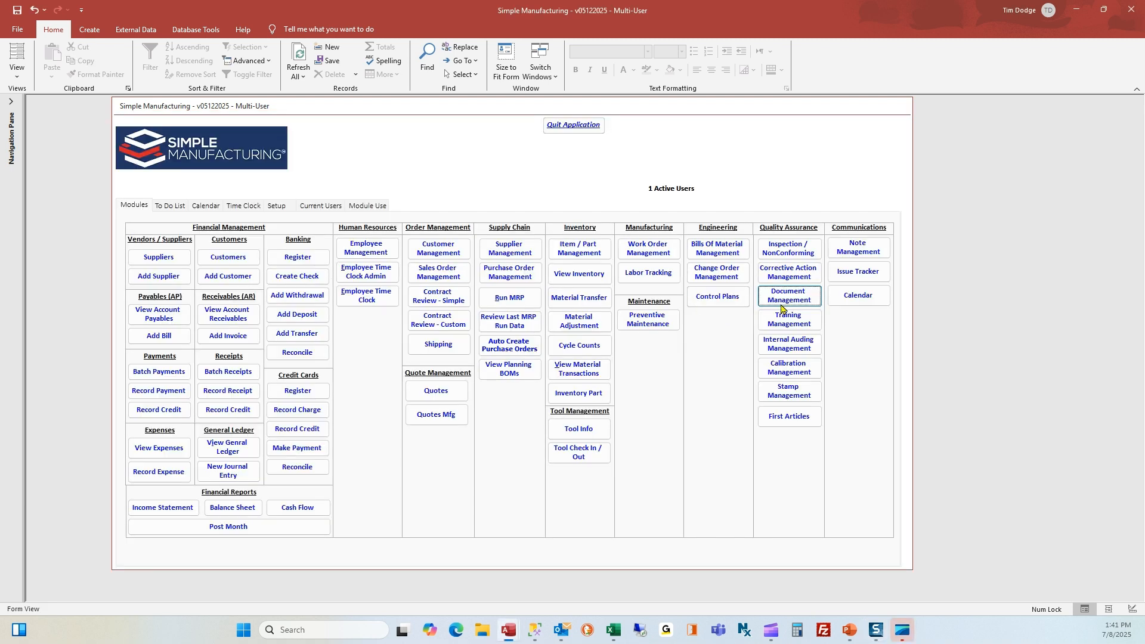
Briefly reopen the Document Library, then open Employee Training Management from the main menu
left_click(785, 300)
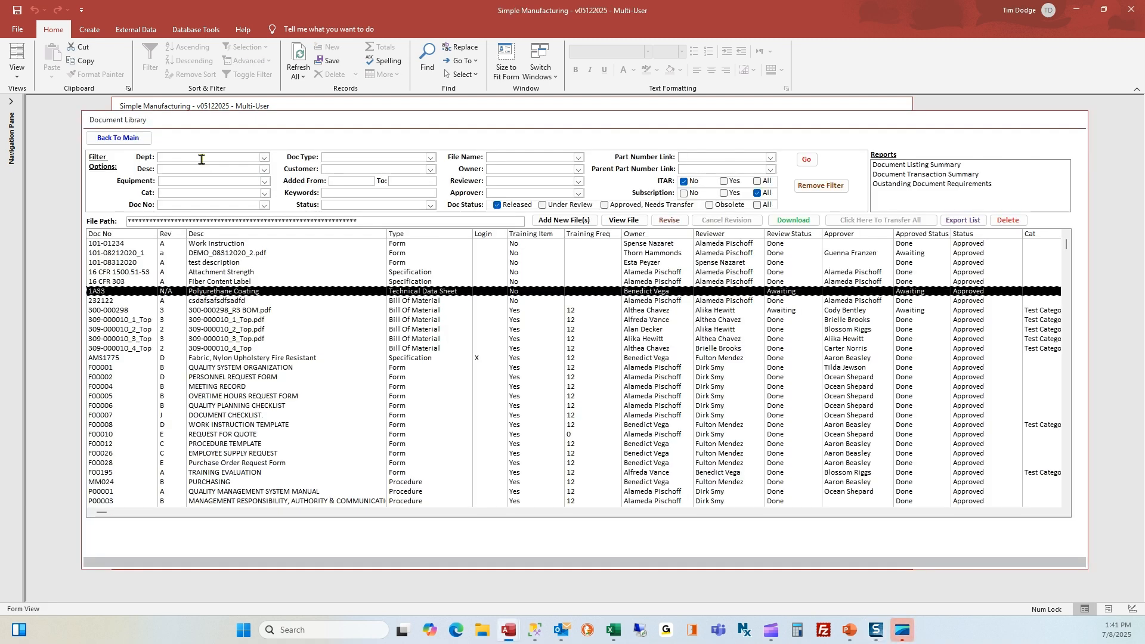
left_click(124, 137)
left_click(785, 321)
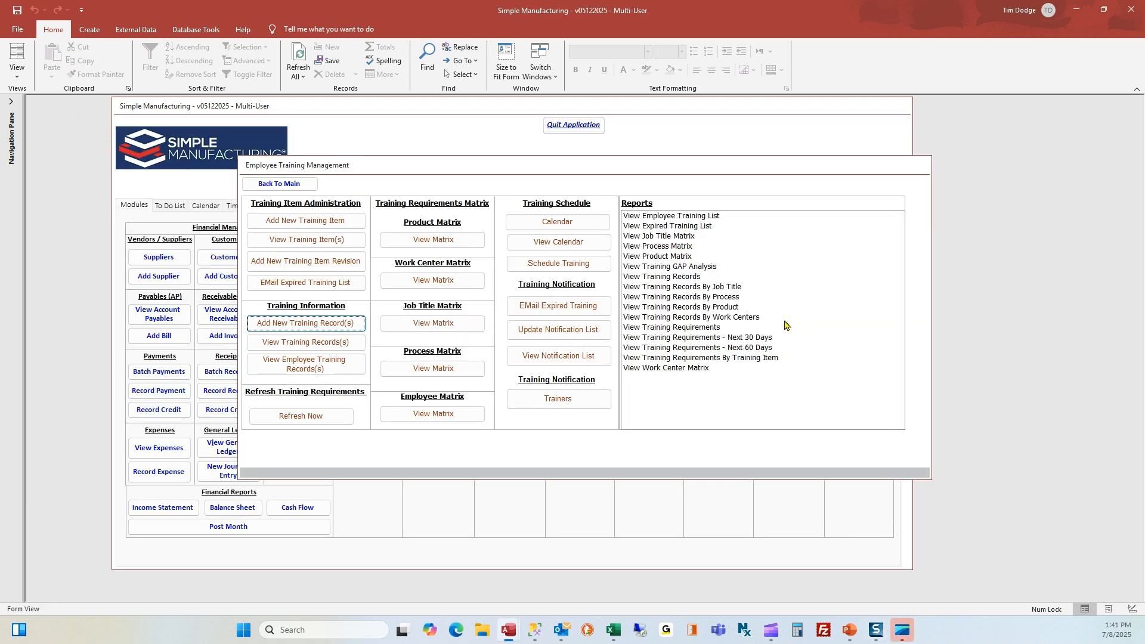
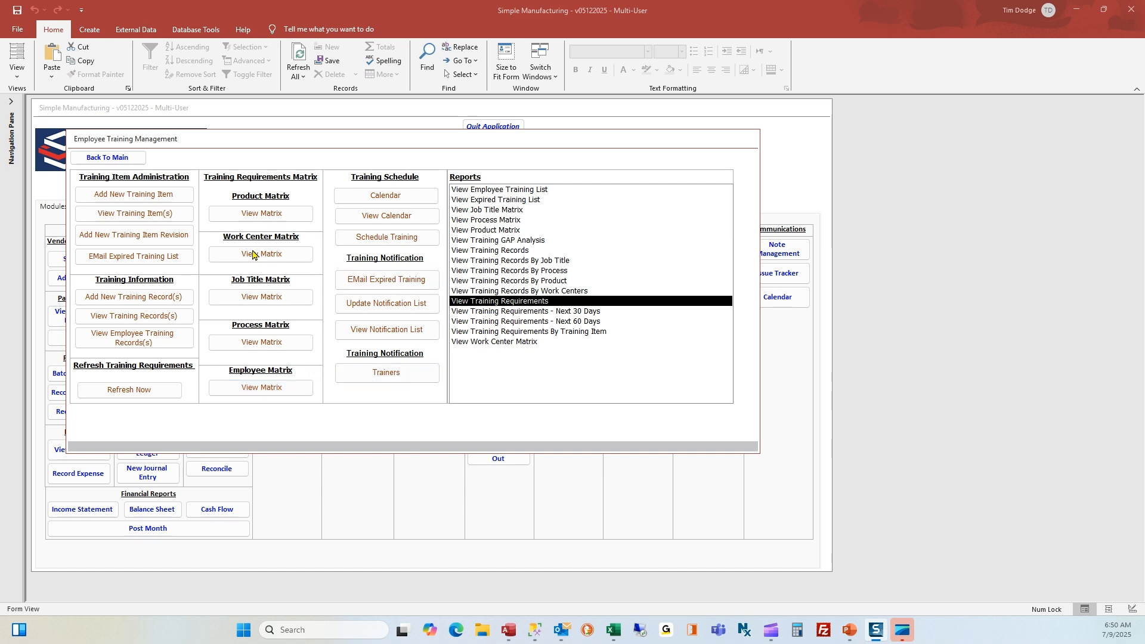
Preview the Buyer employee's Training Requirements and Status report, then close the preview and criteria form
double_click(514, 302)
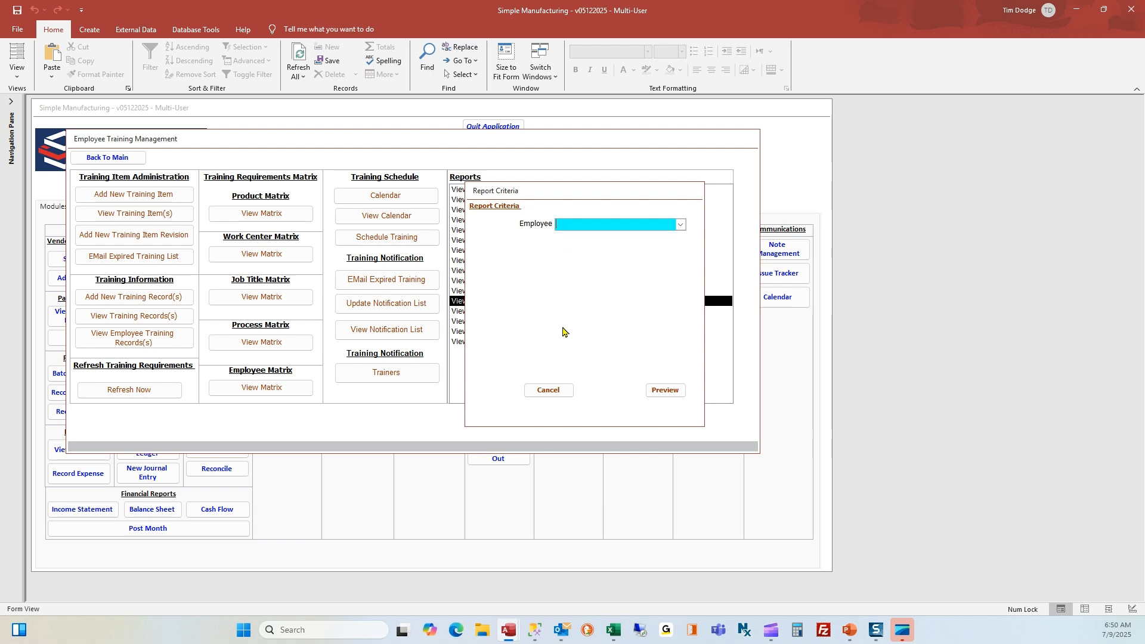
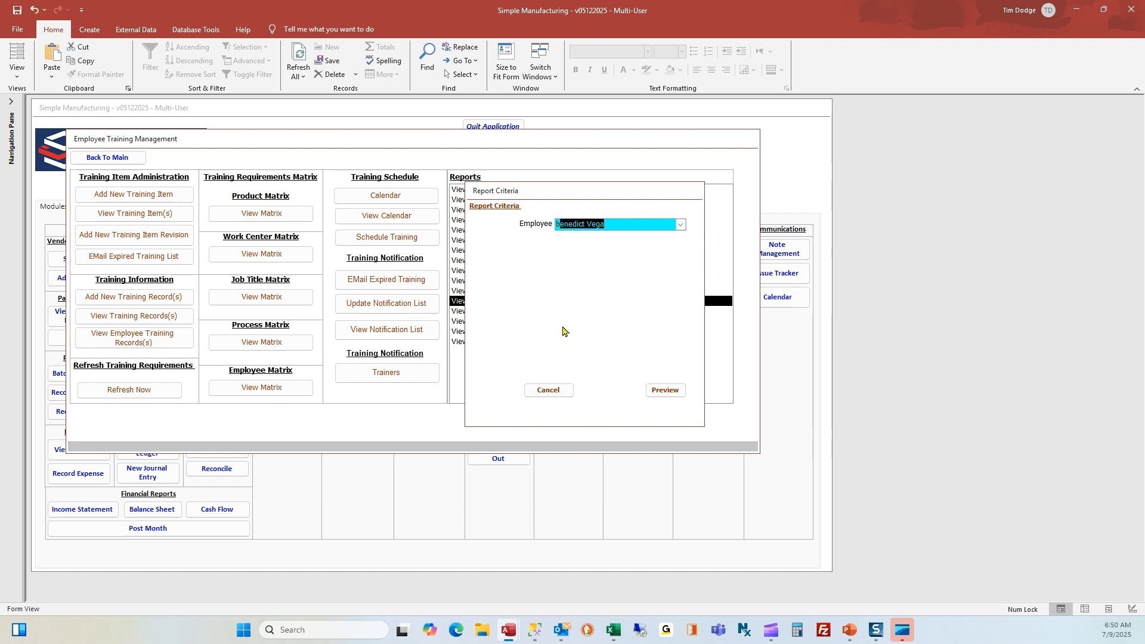
left_click(668, 391)
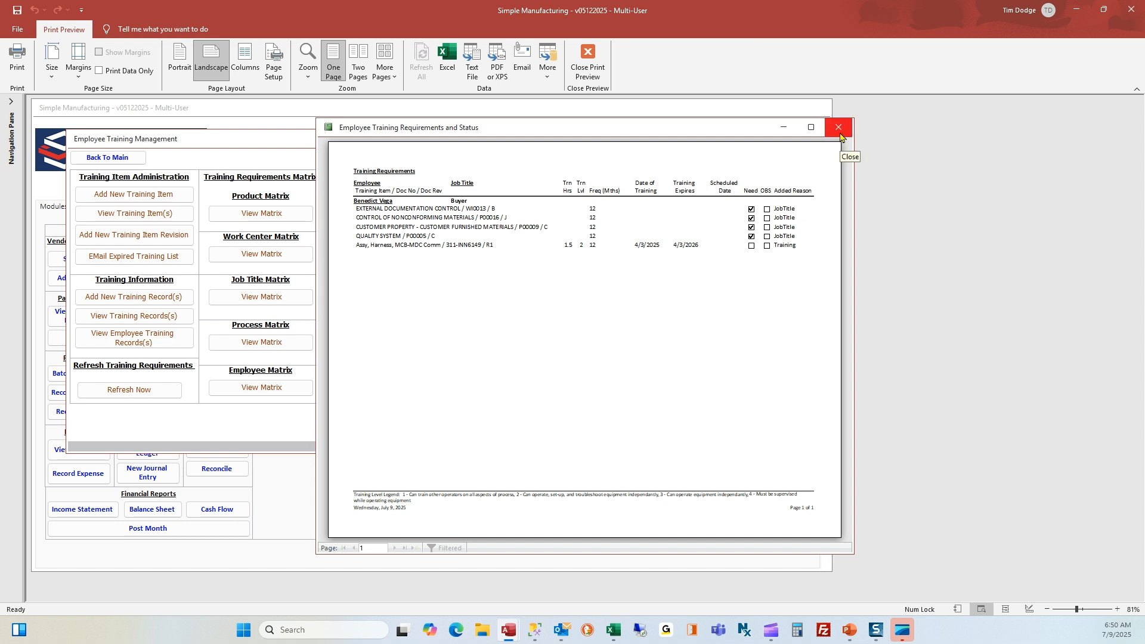
left_click(840, 133)
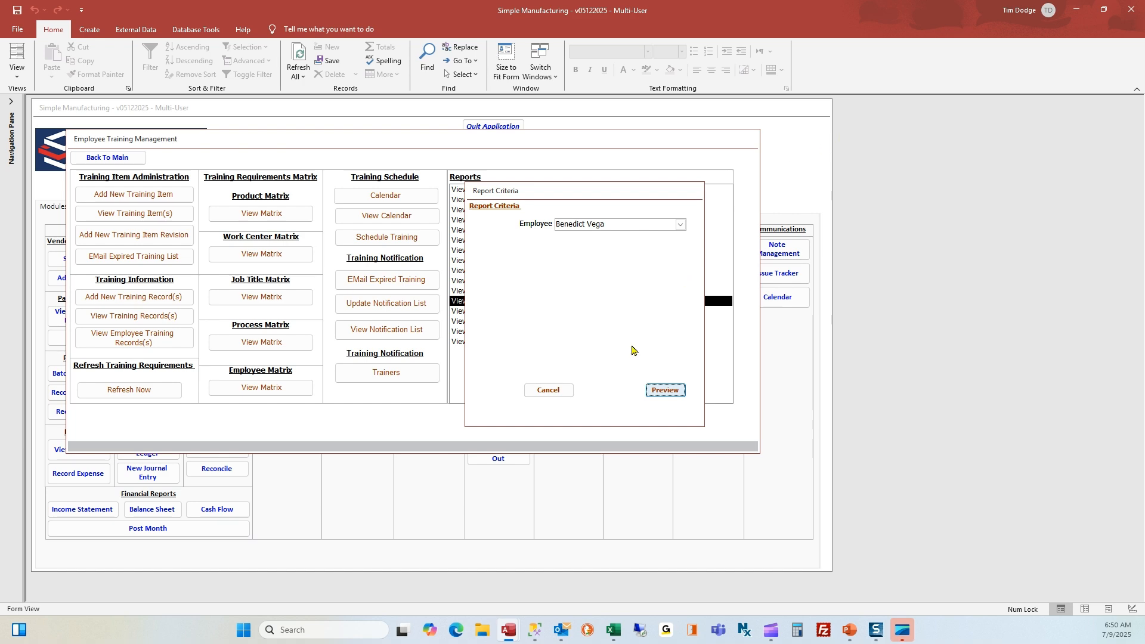
left_click(541, 393)
Open the Product / Training Requirement Matrix and select product 001-002
left_click(267, 214)
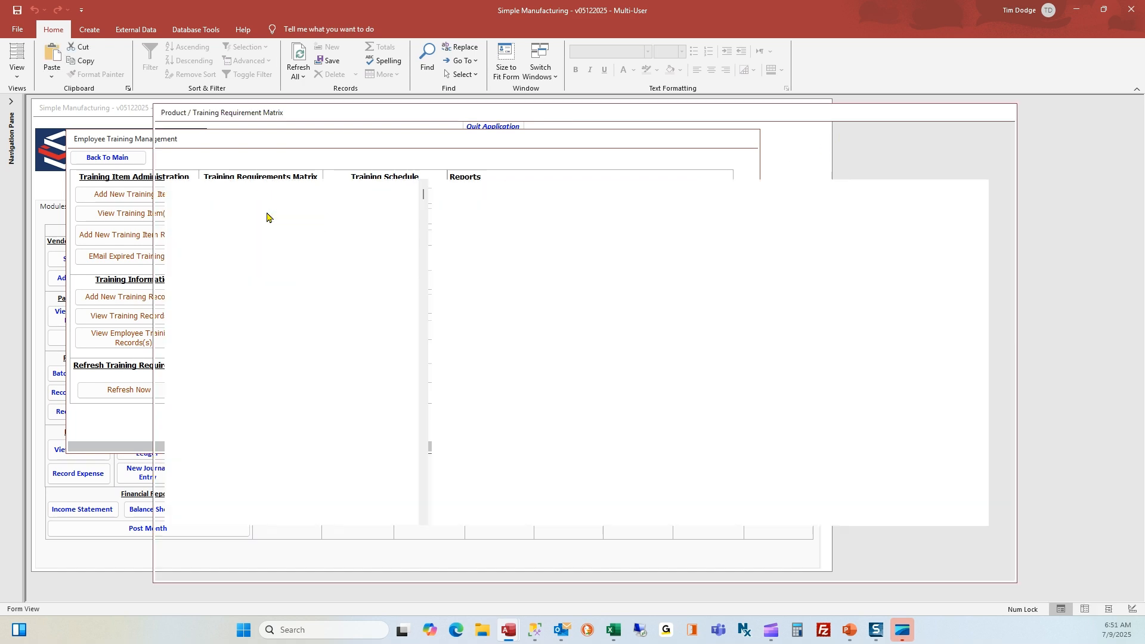
scroll(272, 245, "down", 2)
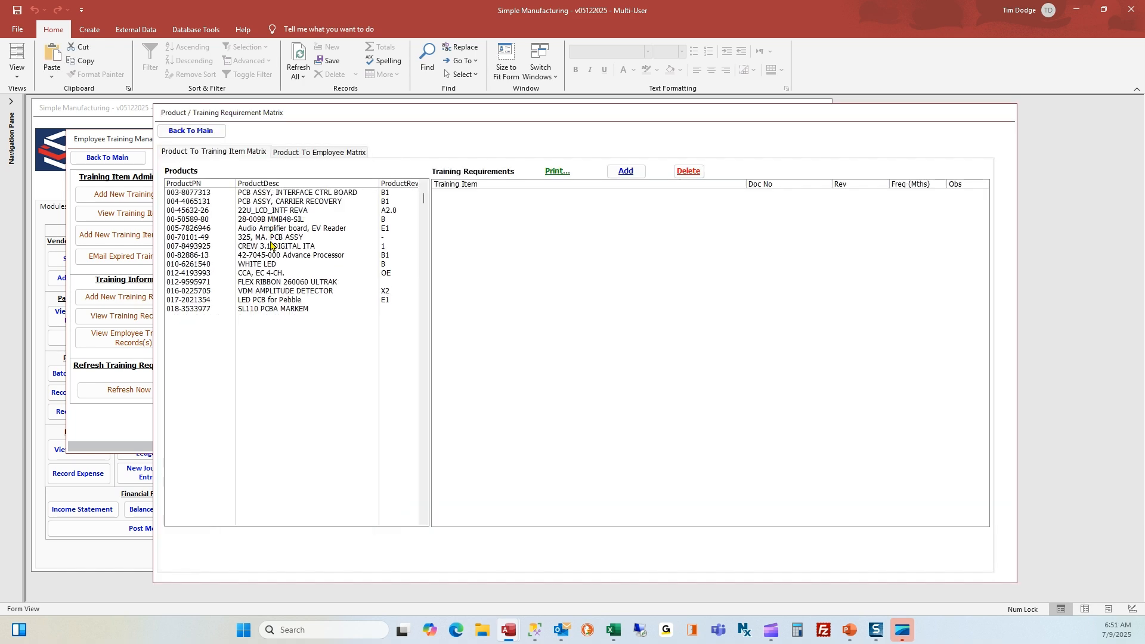
scroll(271, 245, "up", 1)
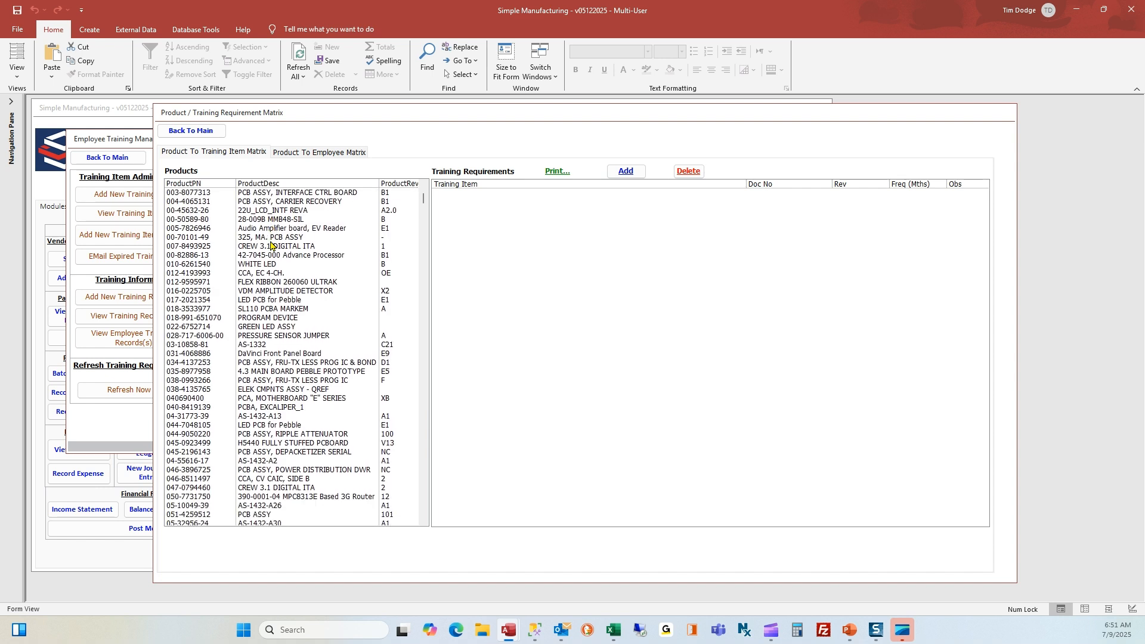
scroll(271, 244, "up", 1)
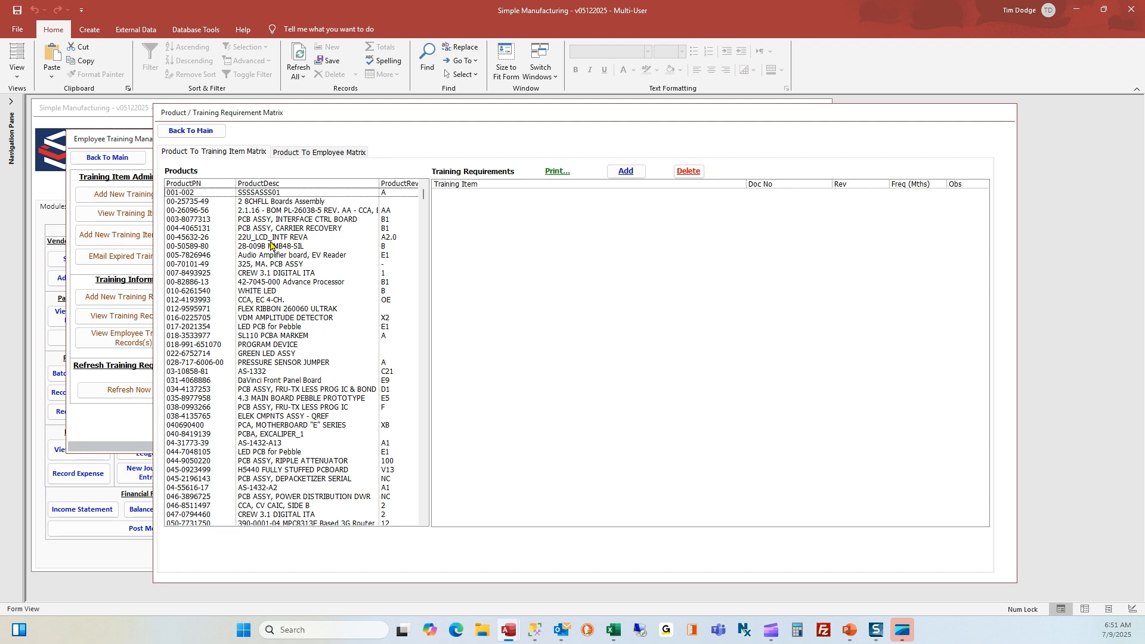
left_click(277, 194)
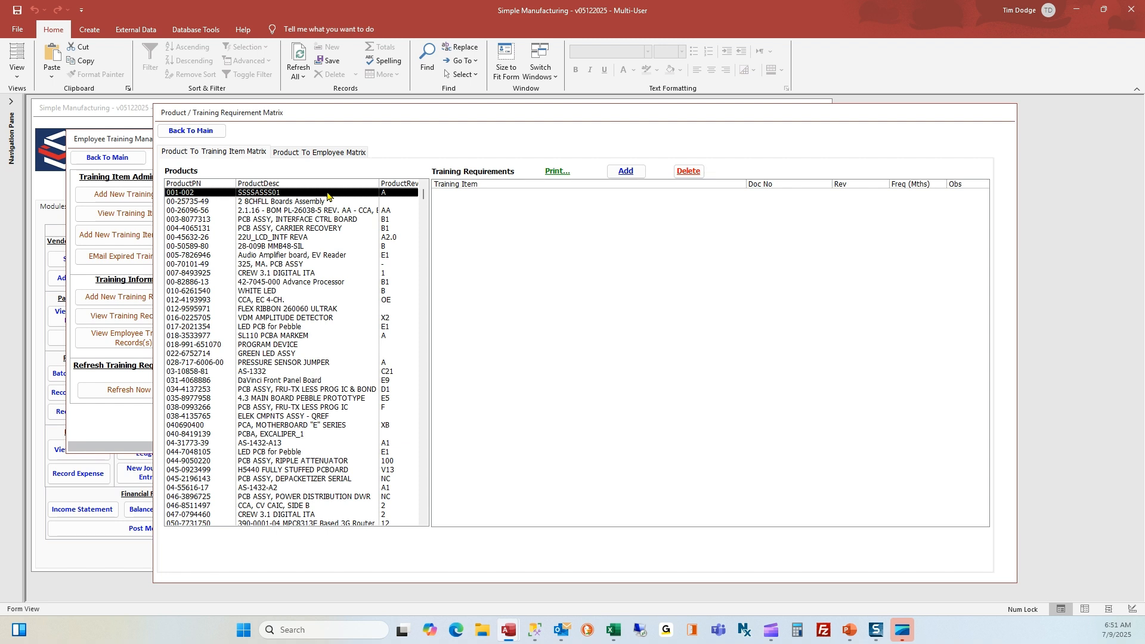
Tick First Aid in the training item list and add it to product 001-002
left_click(634, 176)
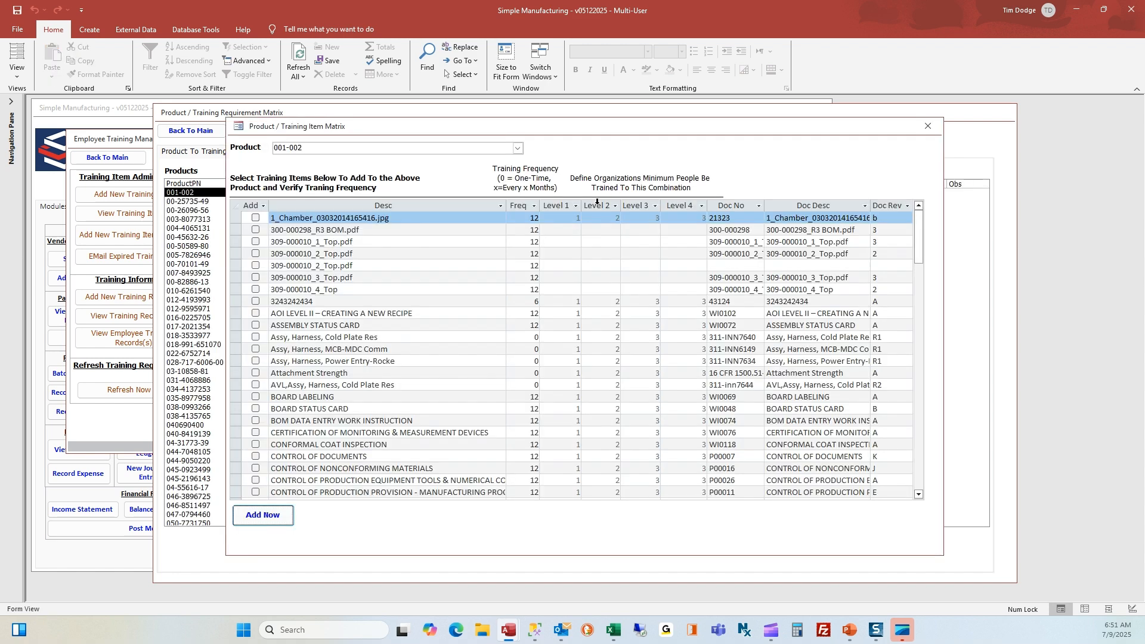
scroll(544, 339, "down", 3)
scroll(544, 339, "down", 3)
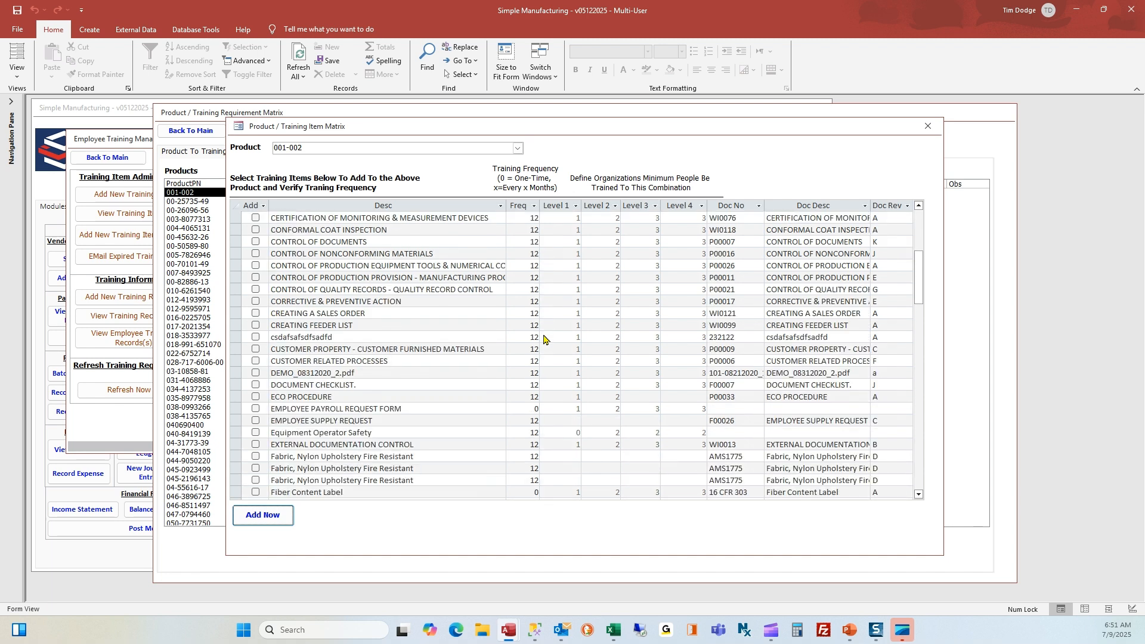
scroll(544, 339, "down", 1)
scroll(544, 338, "down", 1)
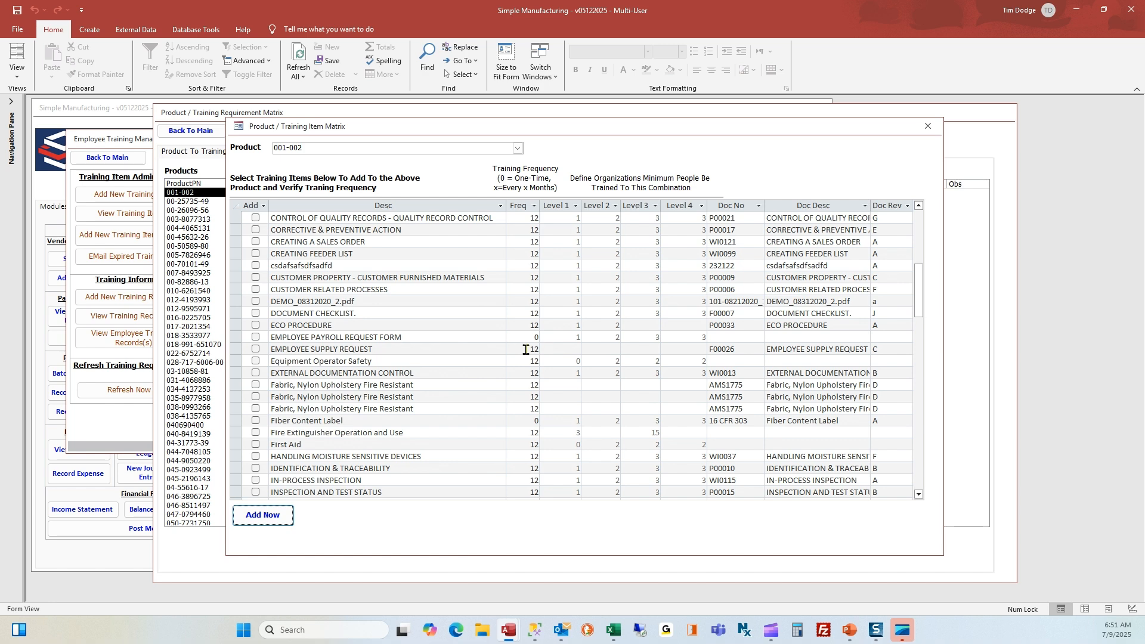
left_click(256, 446)
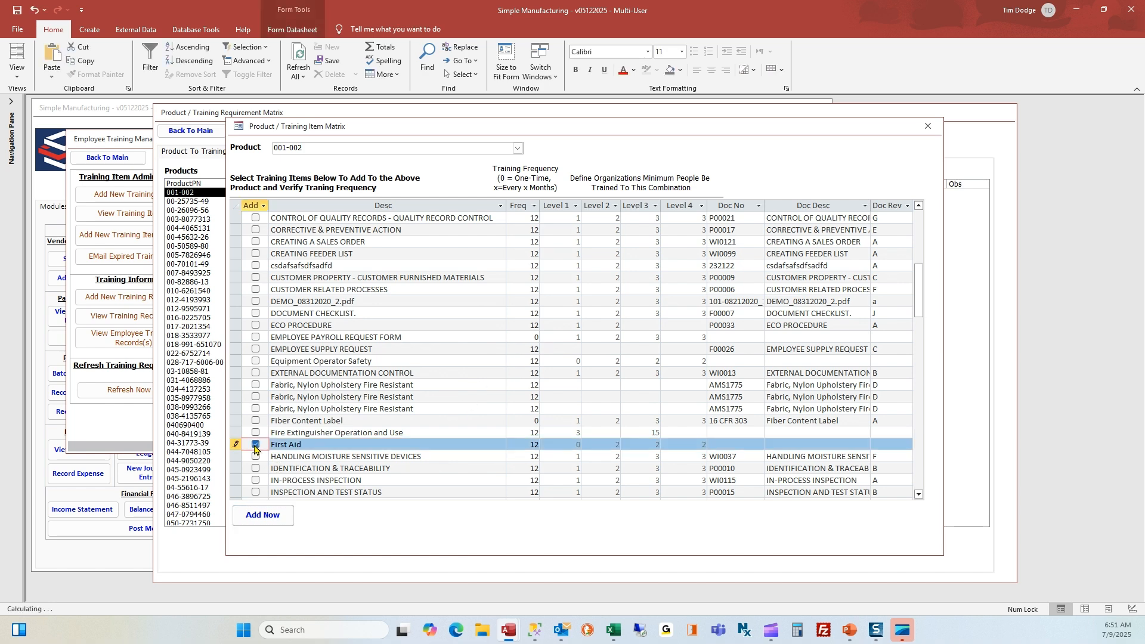
left_click(266, 517)
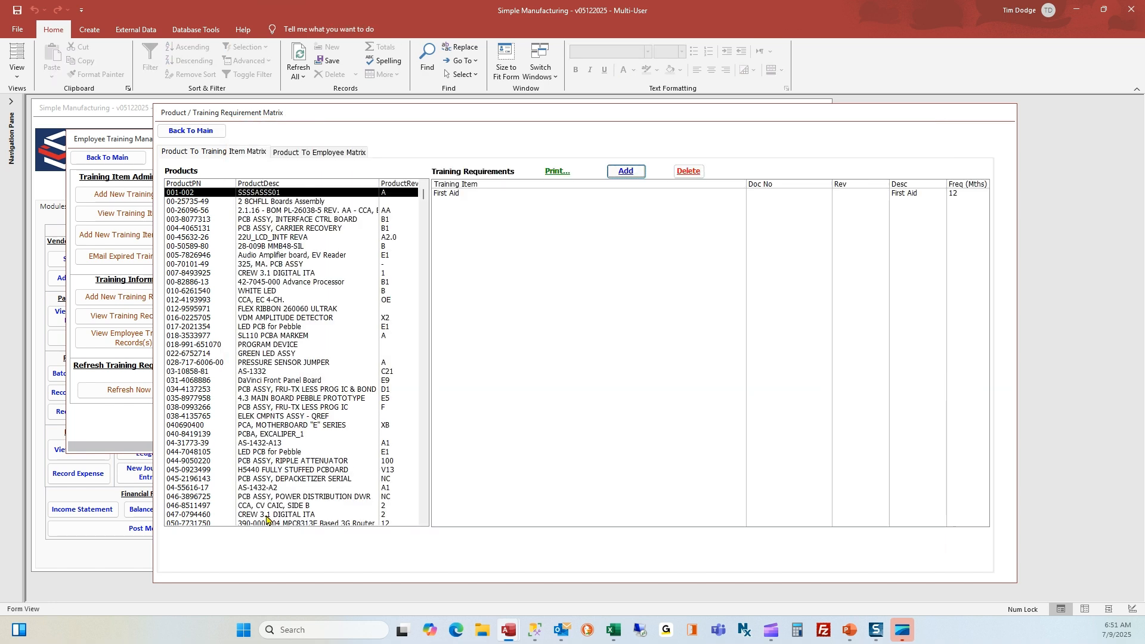
left_click(453, 196)
Compare products 00-25735-49 and 00-26096-56, then preview and close the Product Matrix report for 001-002
left_click(382, 202)
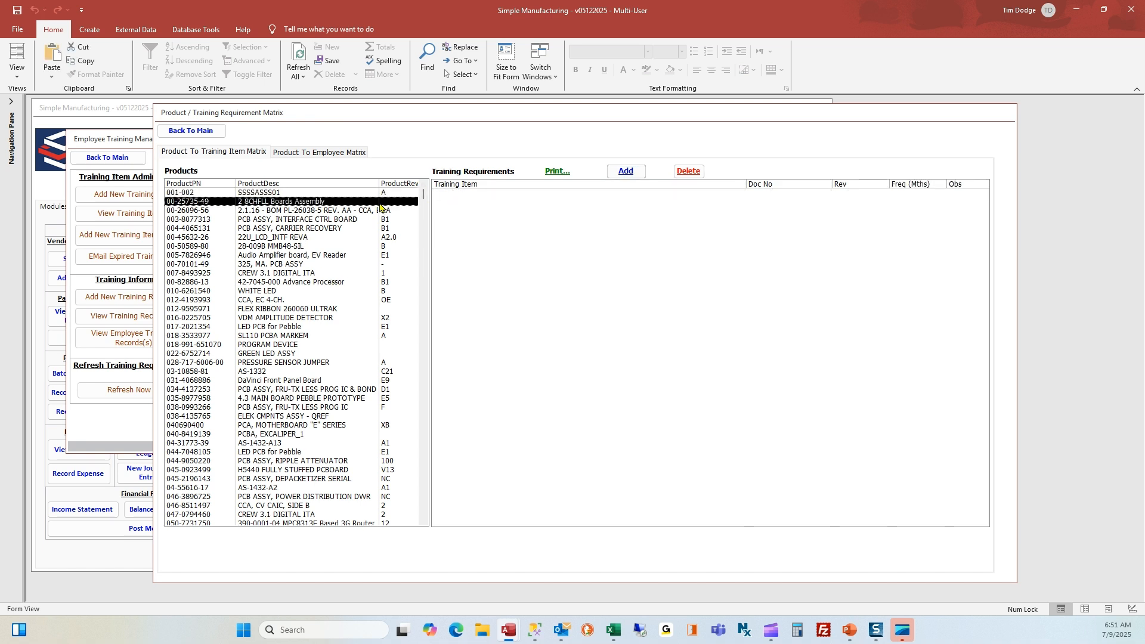
left_click(382, 212)
left_click(346, 193)
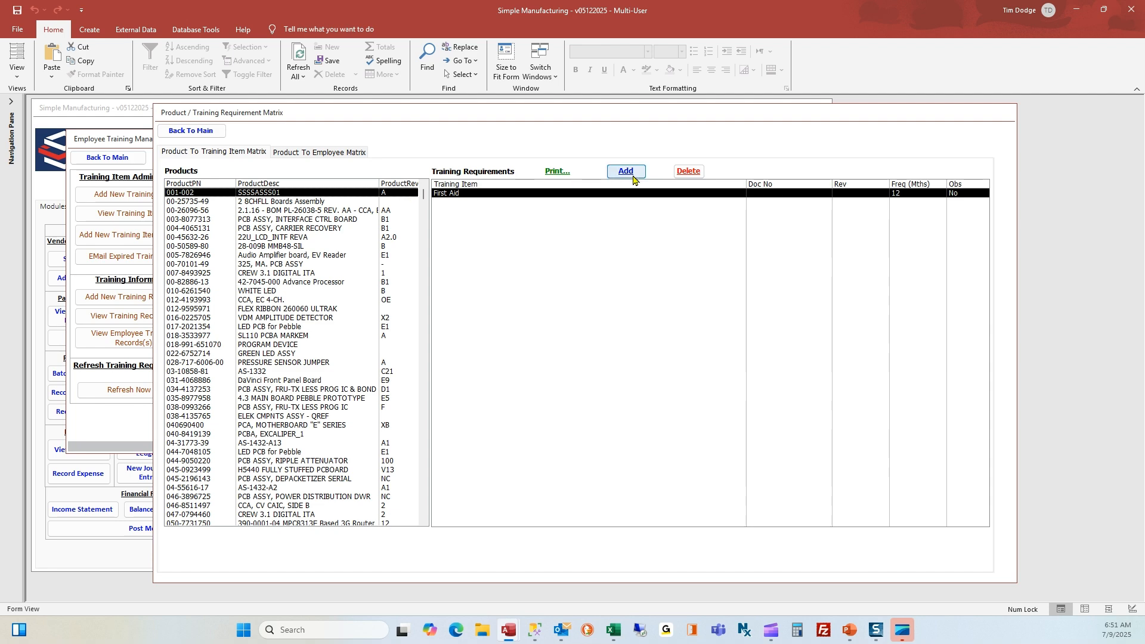
left_click(557, 173)
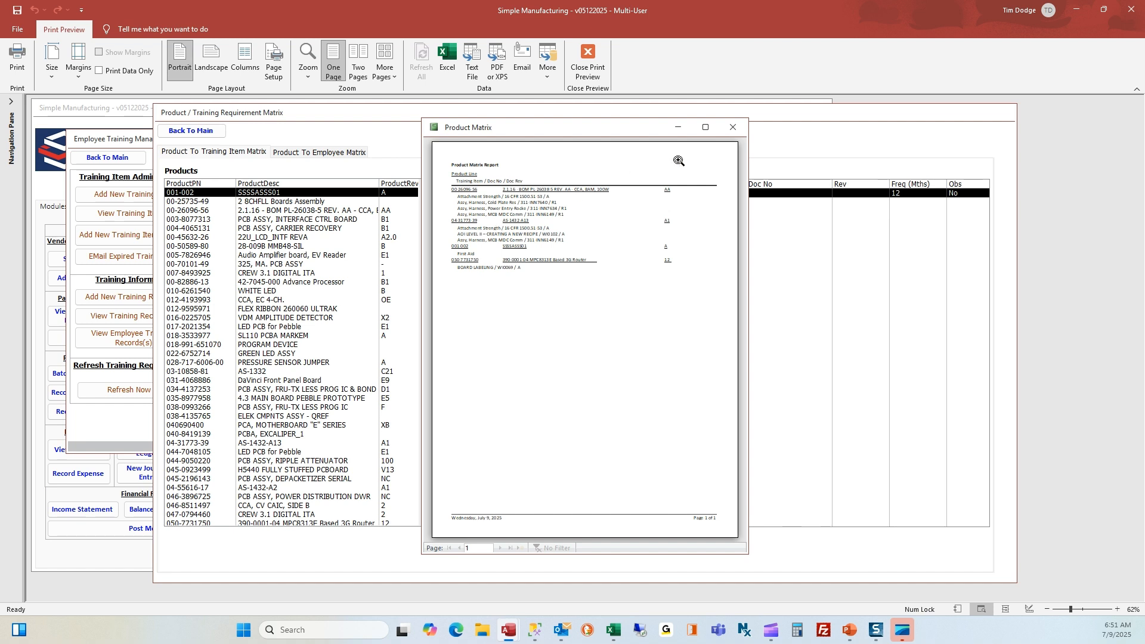
left_click(731, 129)
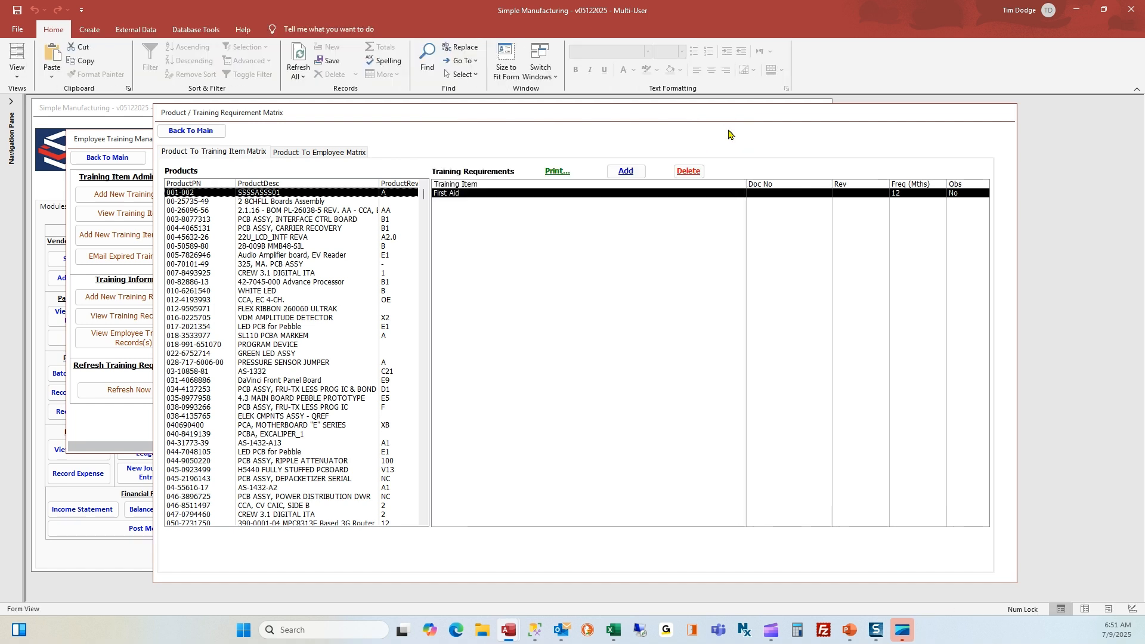
On the Product To Employee Matrix, browse employees and select the Buyer employee
left_click(337, 157)
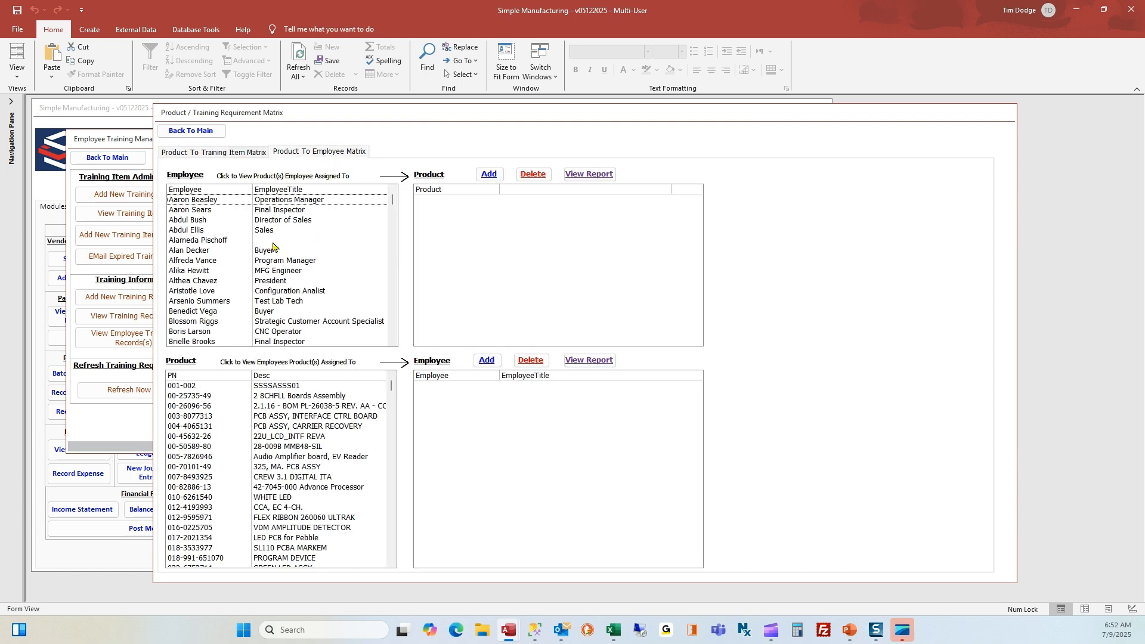
scroll(273, 247, "down", 5)
scroll(274, 246, "up", 4)
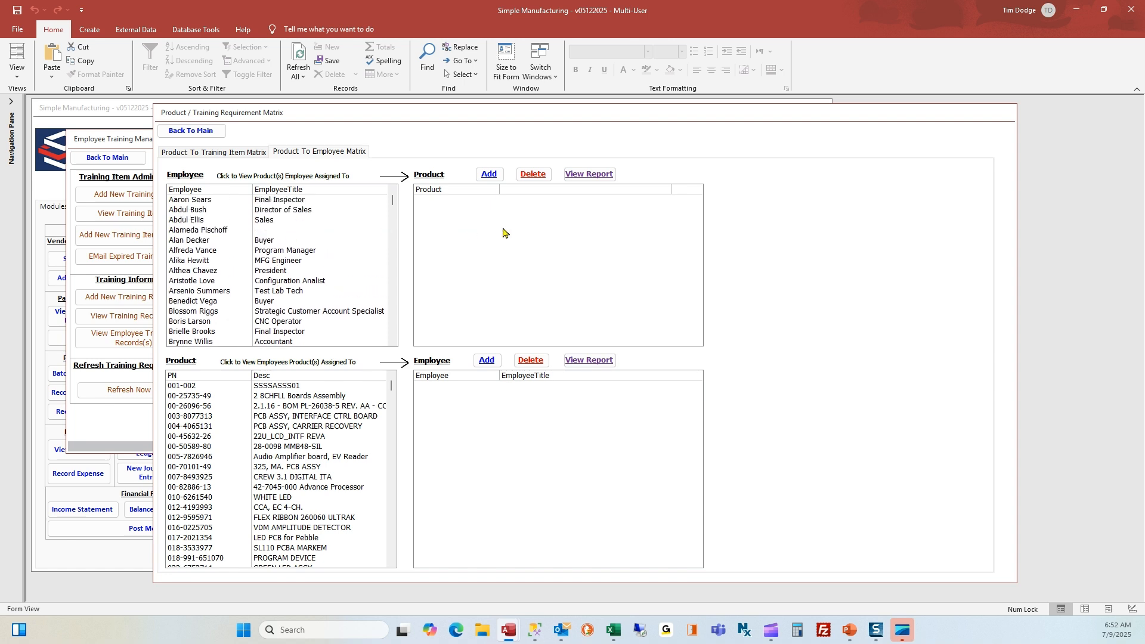
left_click(274, 396)
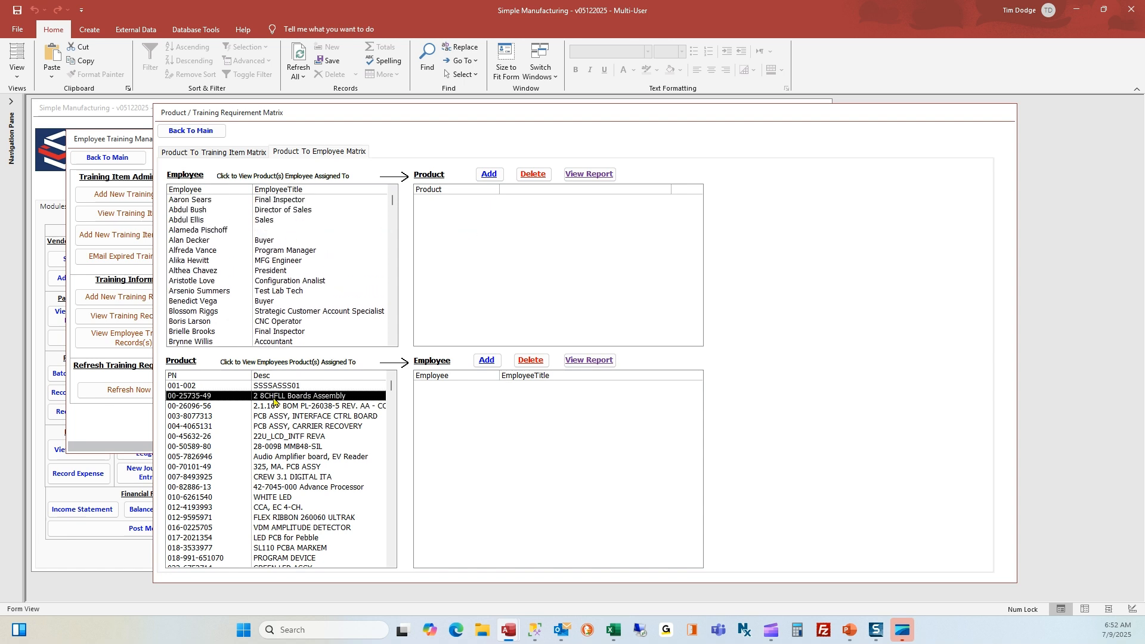
scroll(274, 400, "down", 5)
scroll(274, 401, "up", 5)
scroll(361, 298, "up", 1)
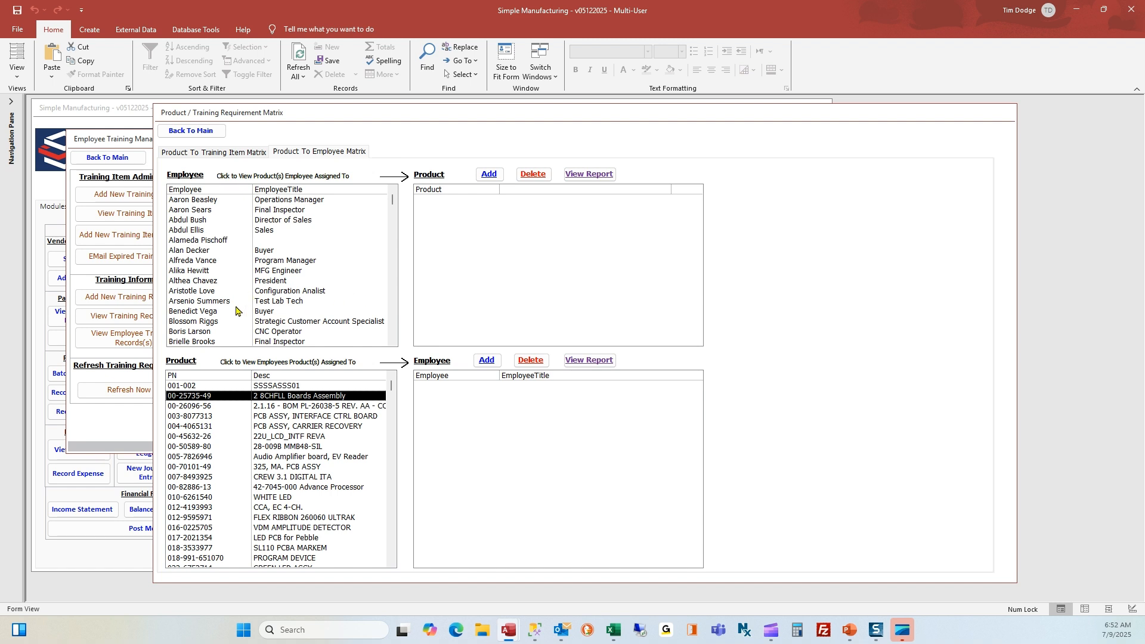
left_click(226, 332)
scroll(238, 325, "down", 2)
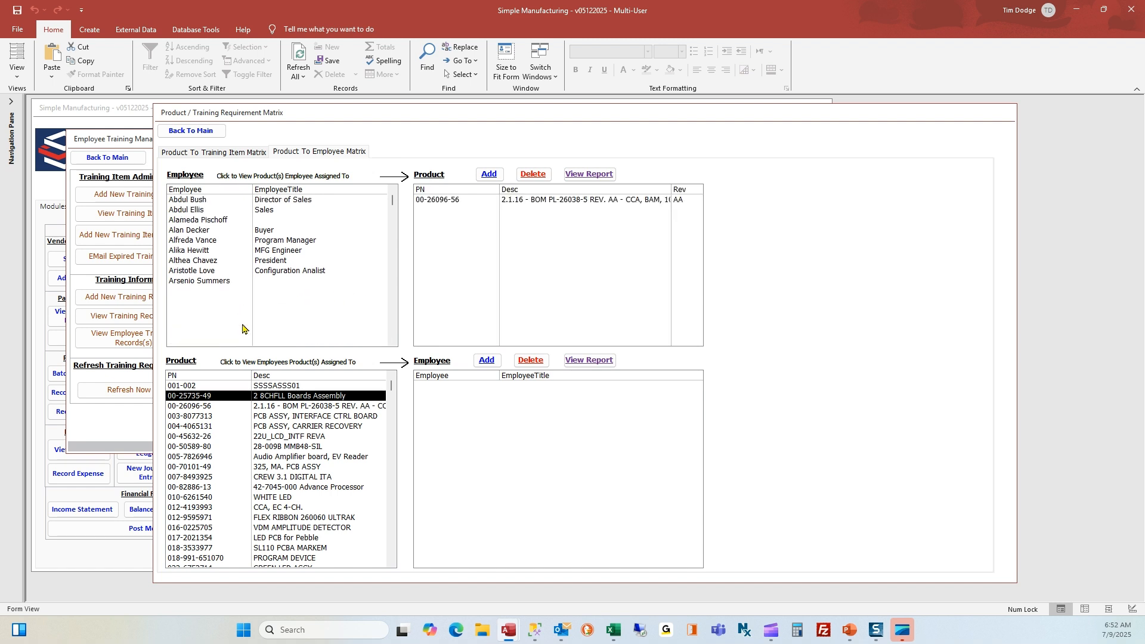
left_click(231, 292)
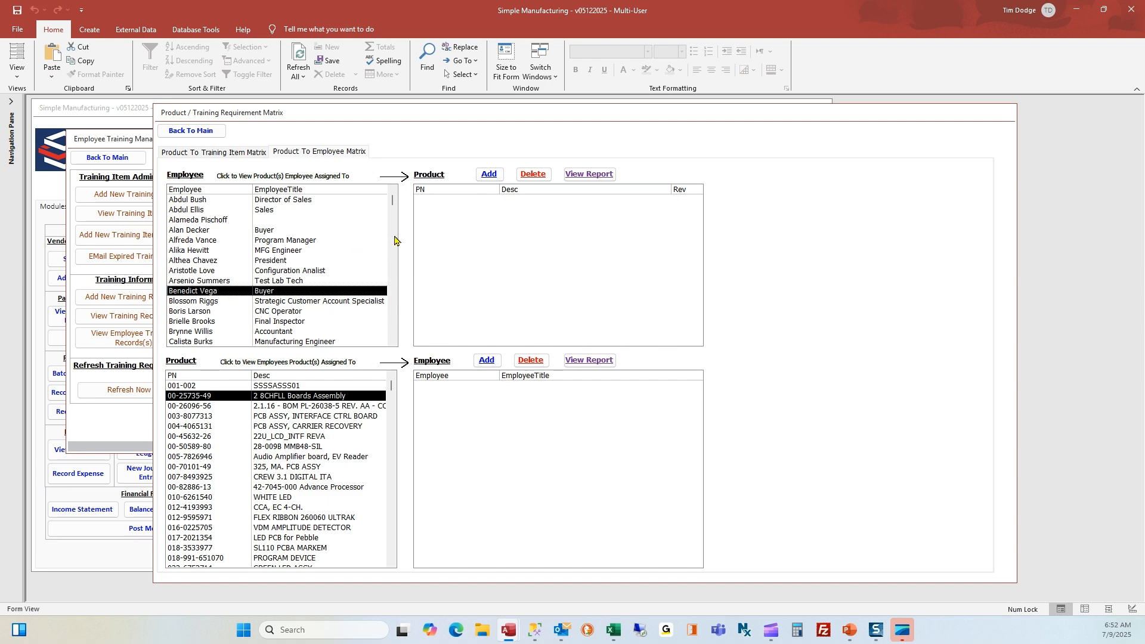
Assign product 001-002 to the Buyer, save, and run Refresh Now from the main menu
left_click(489, 175)
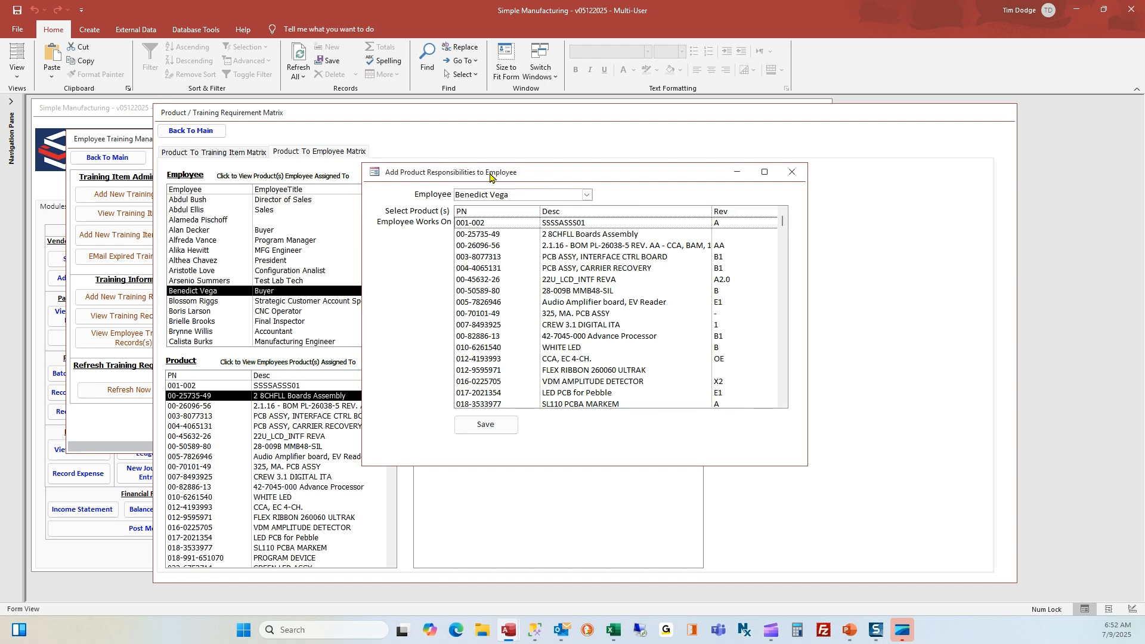
left_click(489, 225)
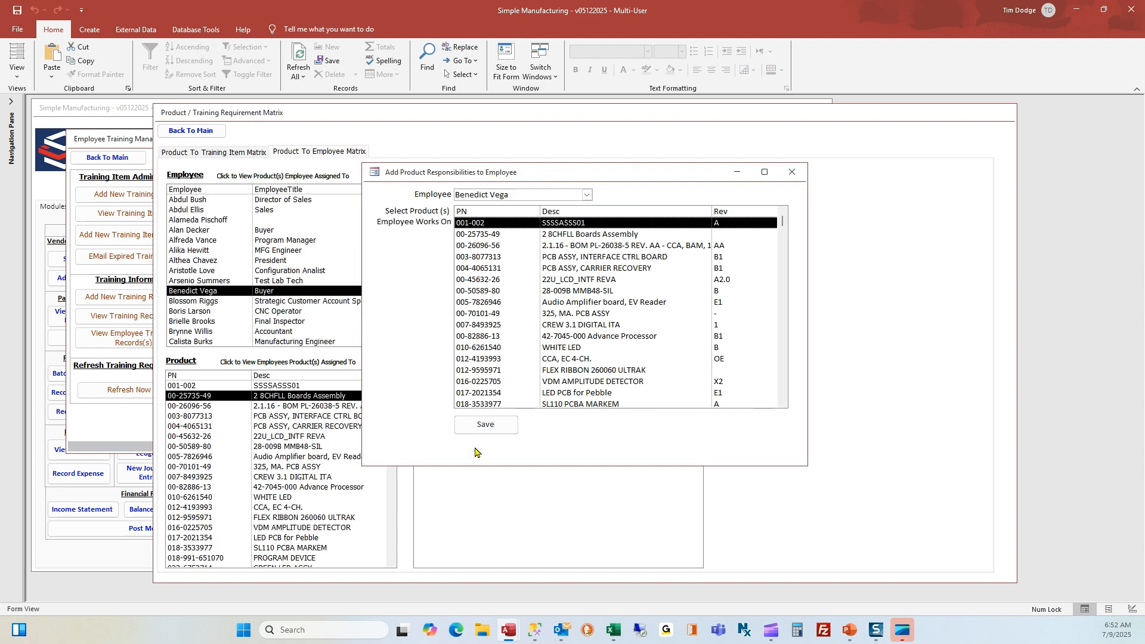
left_click(488, 425)
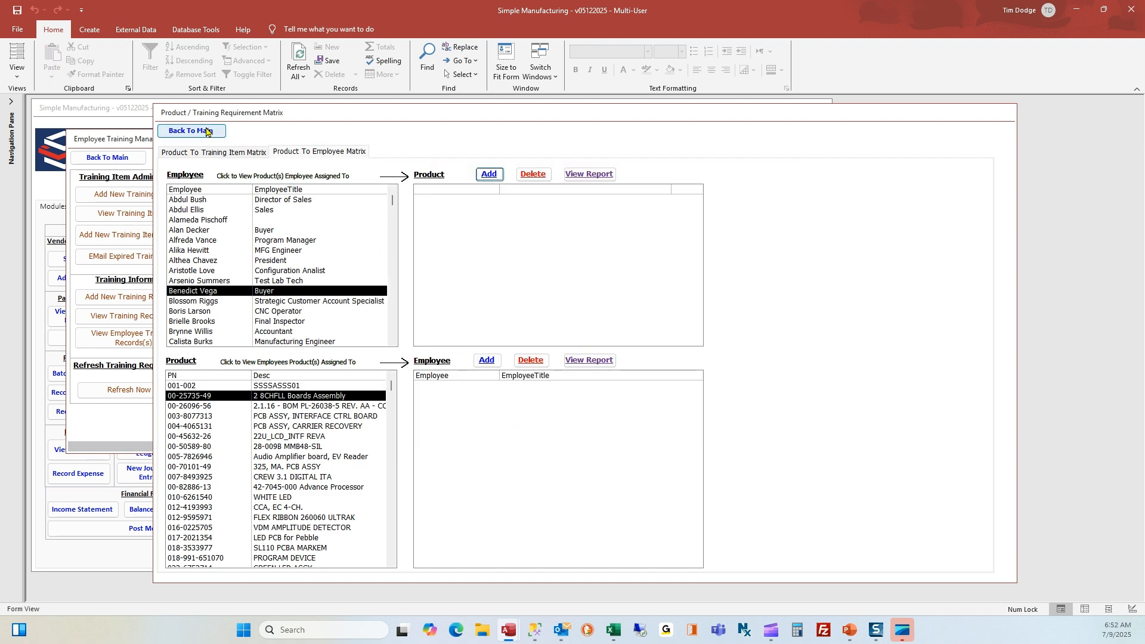
left_click(190, 132)
left_click(136, 396)
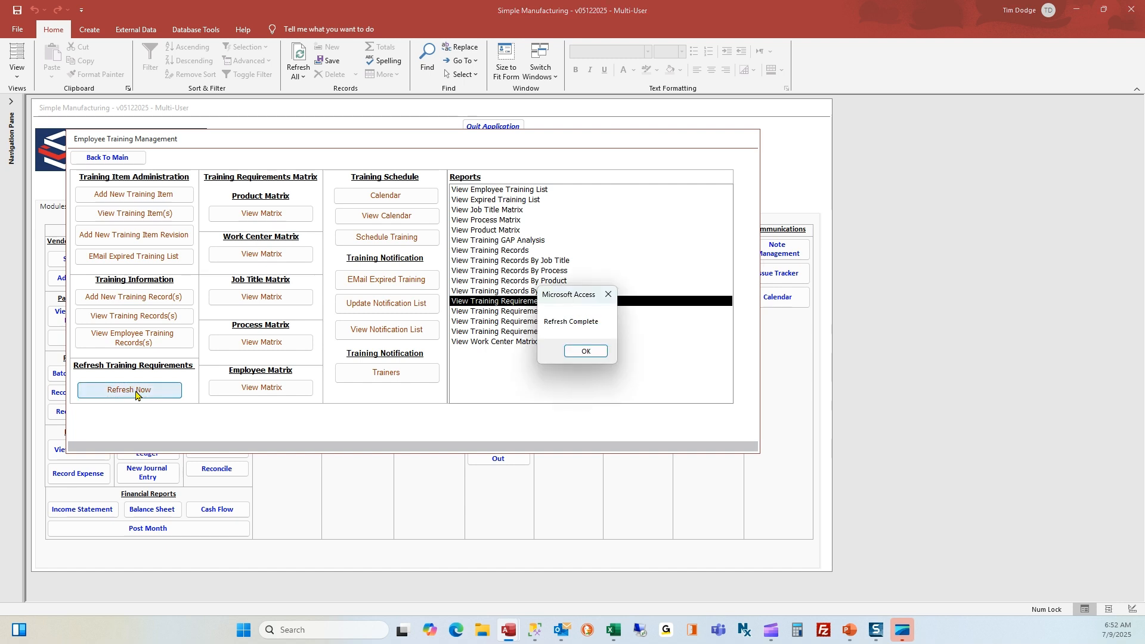
Preview the Buyer's requirements report, confirming First Aid is listed under reason Product, then close it
left_click(587, 351)
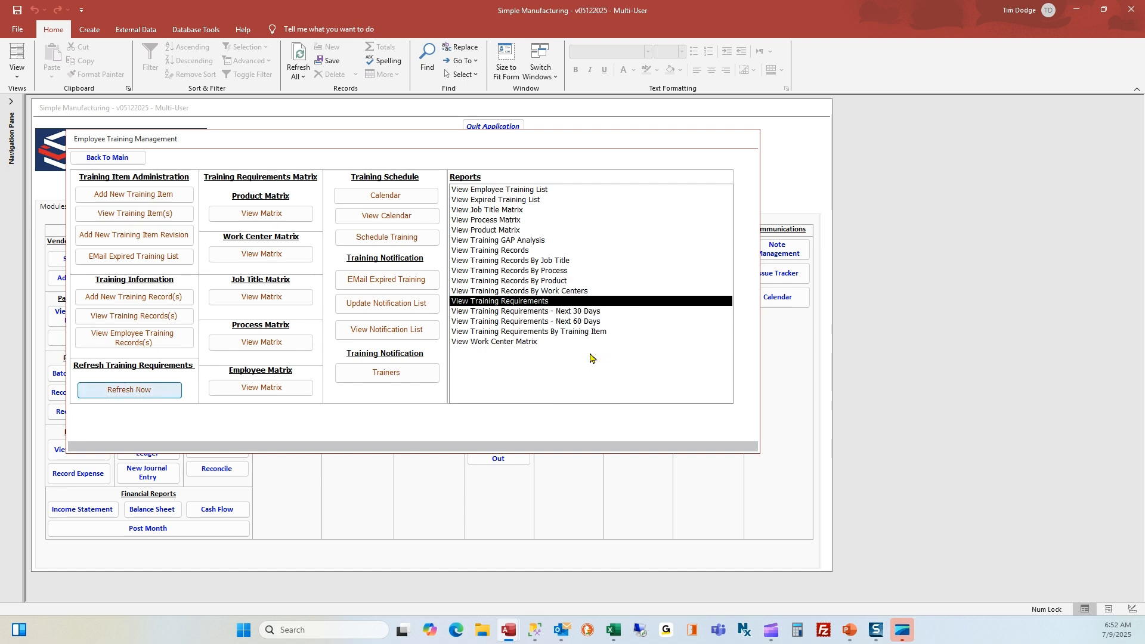
double_click(532, 303)
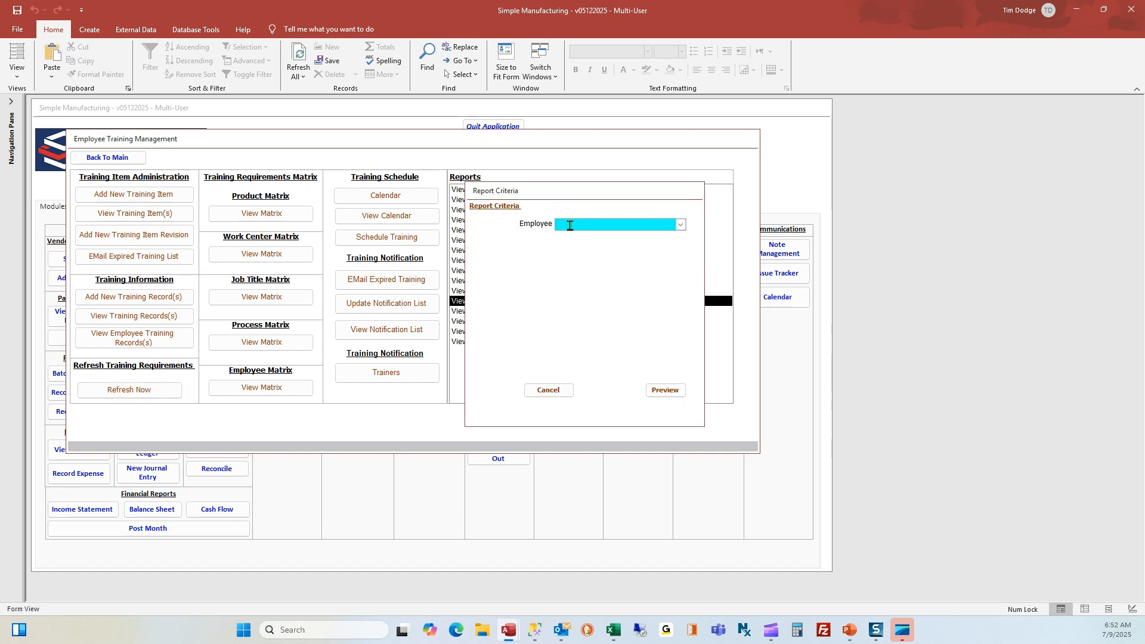
key("Return")
left_click(666, 391)
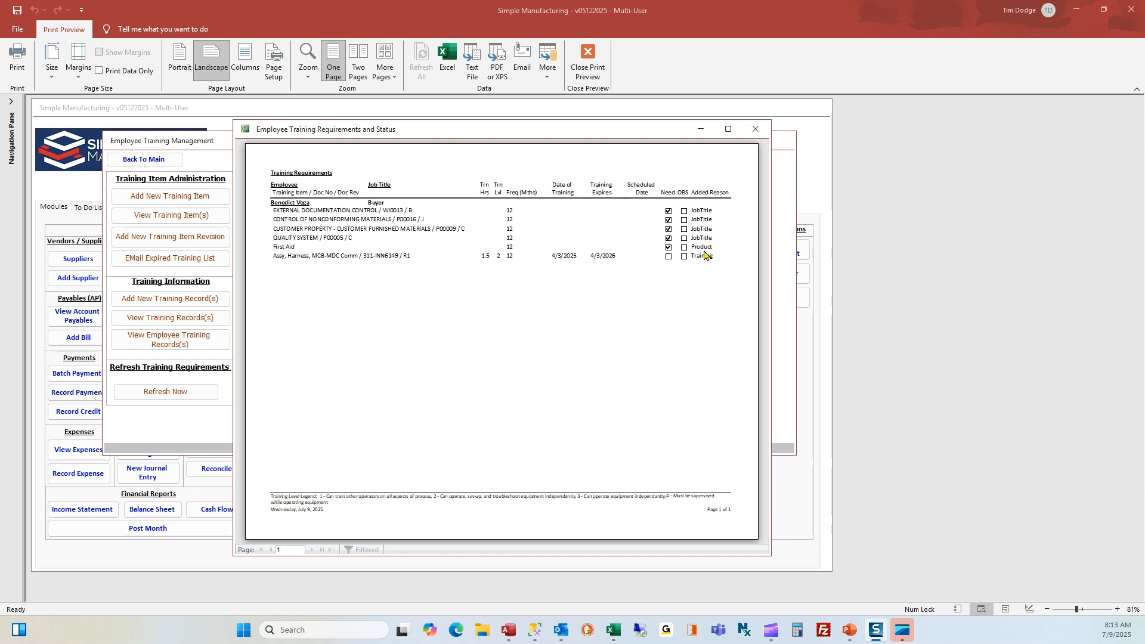
left_click(756, 129)
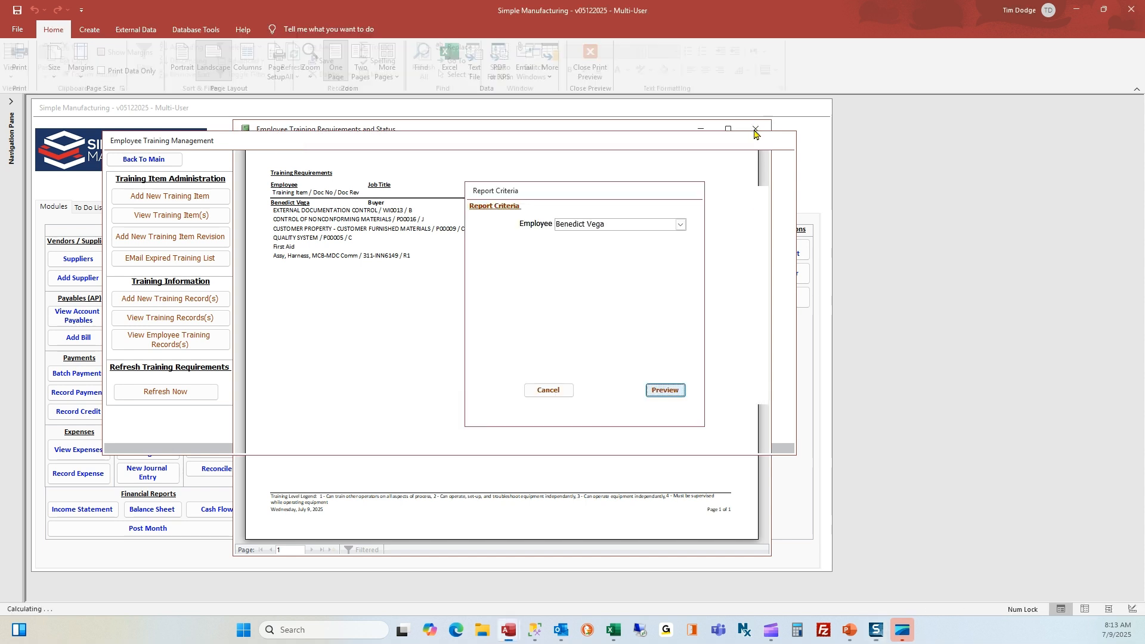
left_click(549, 391)
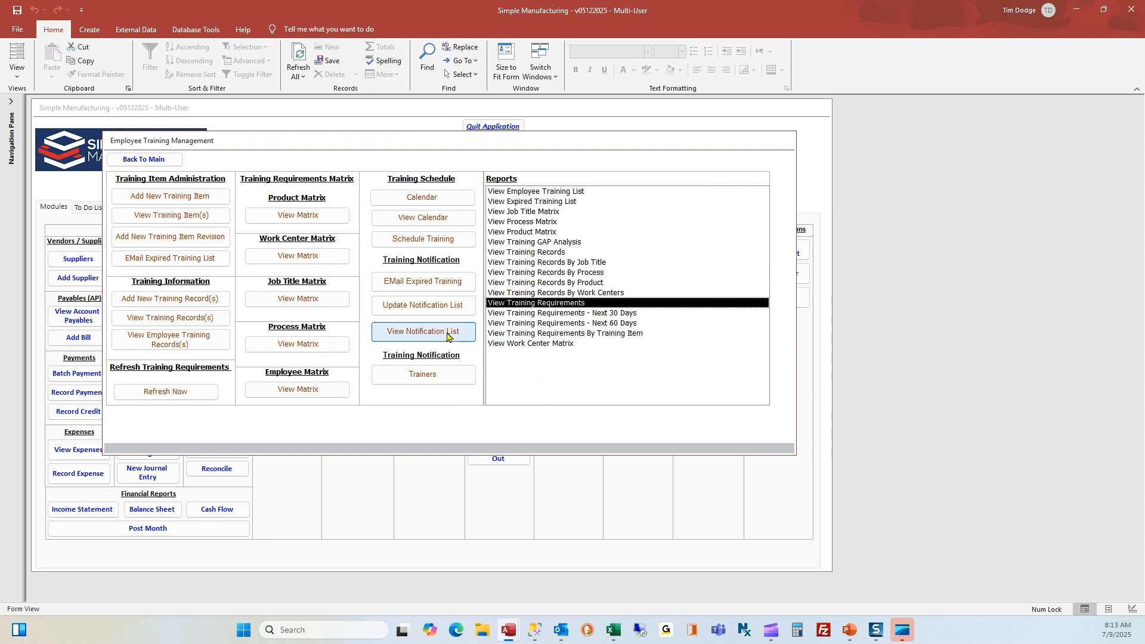
Add Fire Extinguisher Operation and Use and First Aid to the WELD work center
left_click(307, 261)
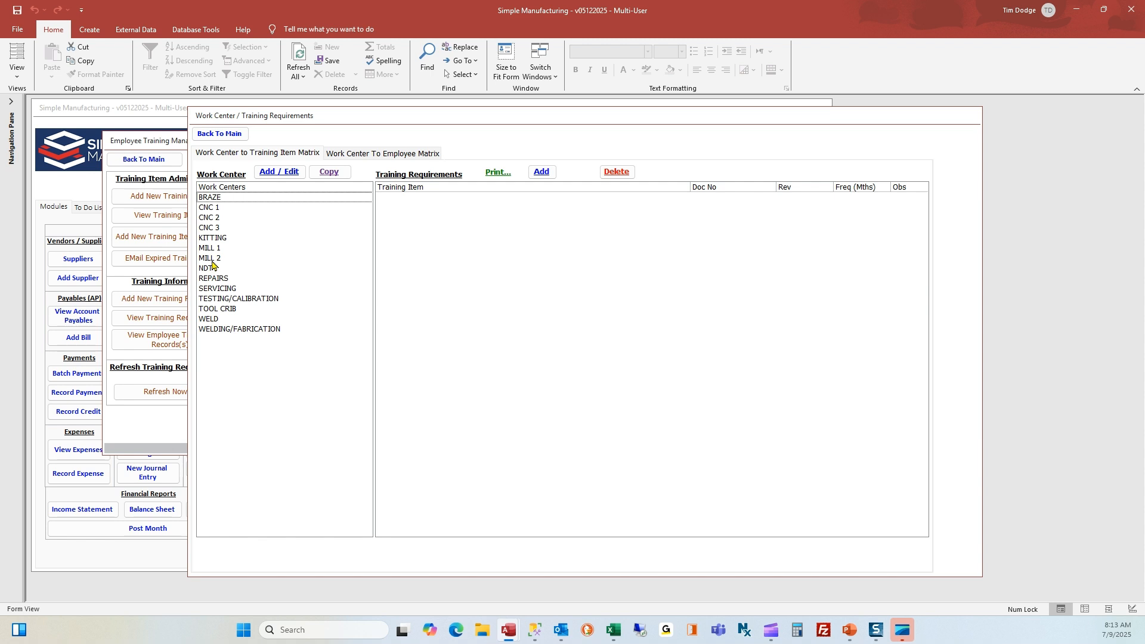
left_click(213, 320)
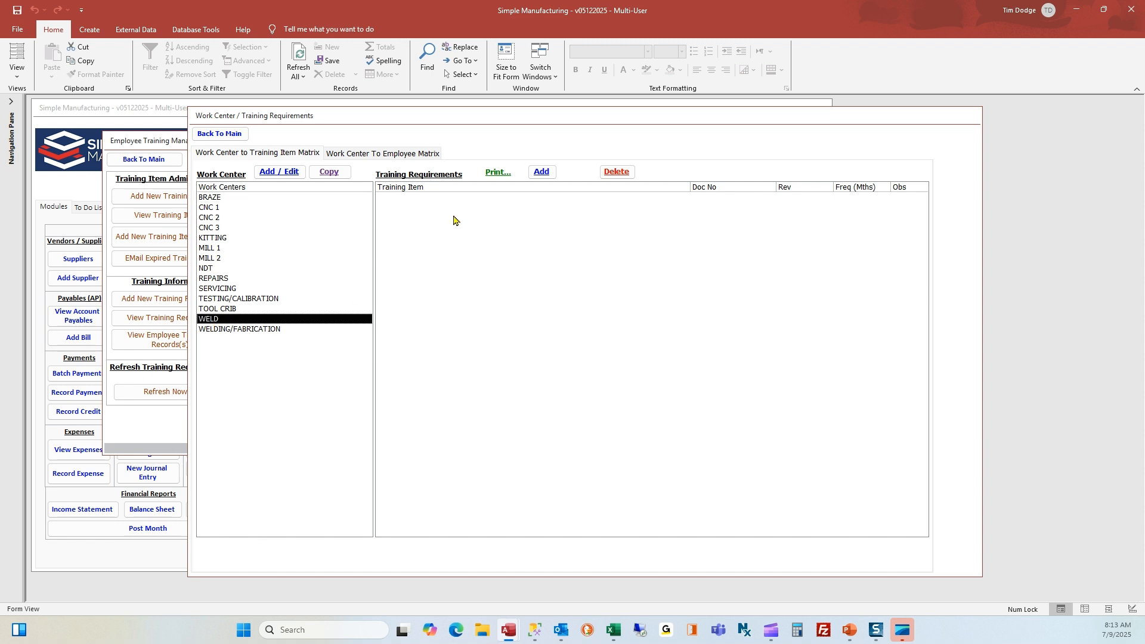
left_click(538, 173)
scroll(426, 384, "down", 4)
scroll(427, 385, "down", 6)
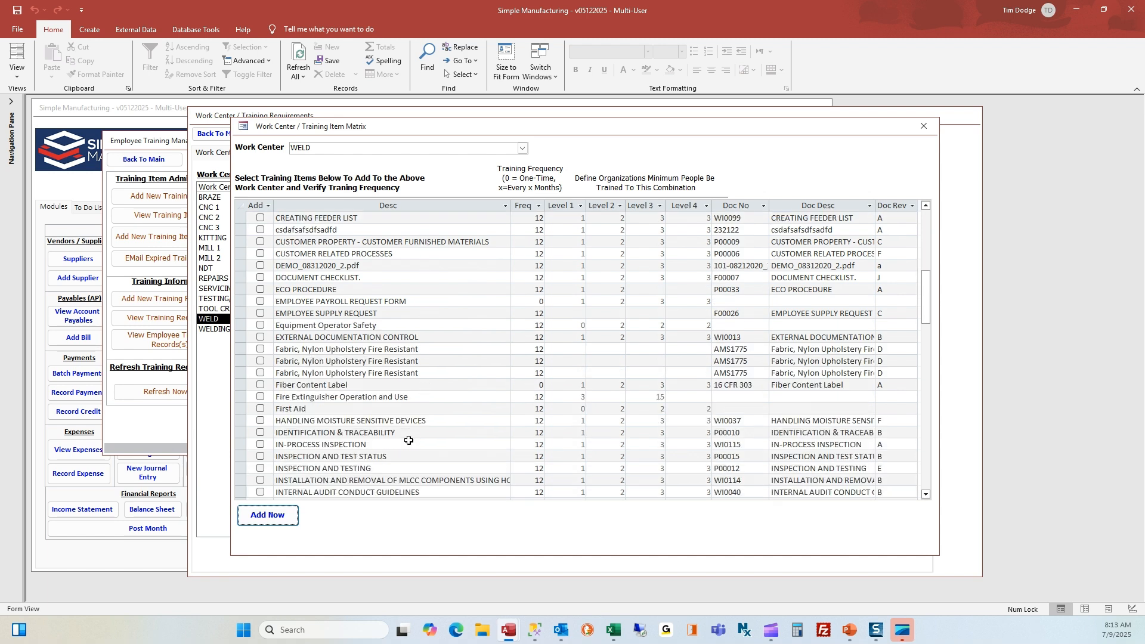
left_click(260, 397)
left_click(261, 409)
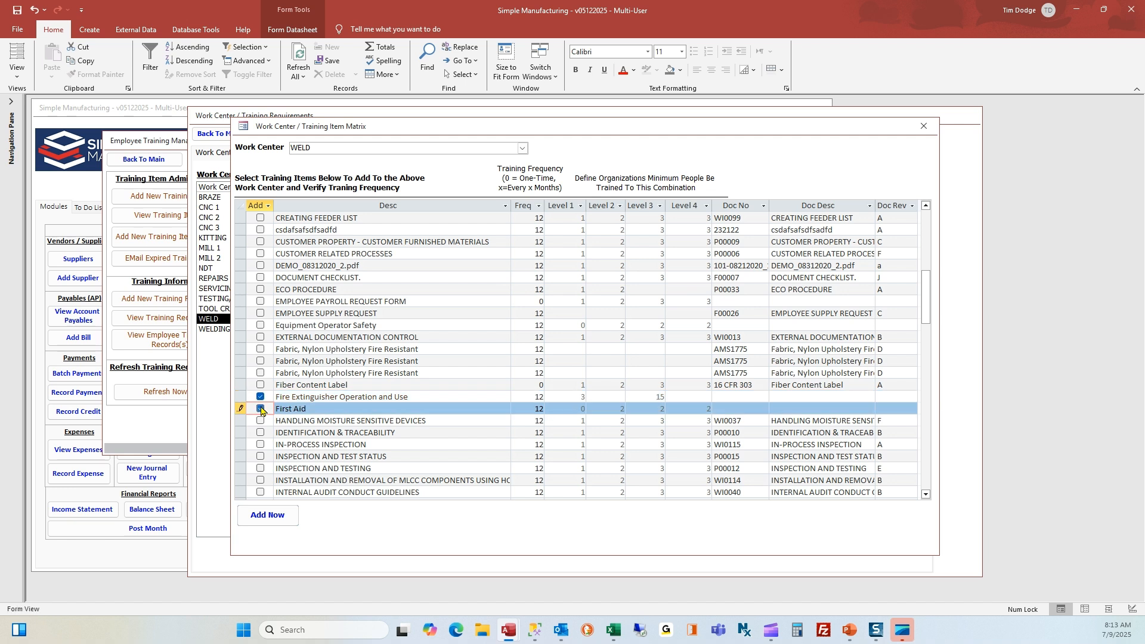
left_click(271, 516)
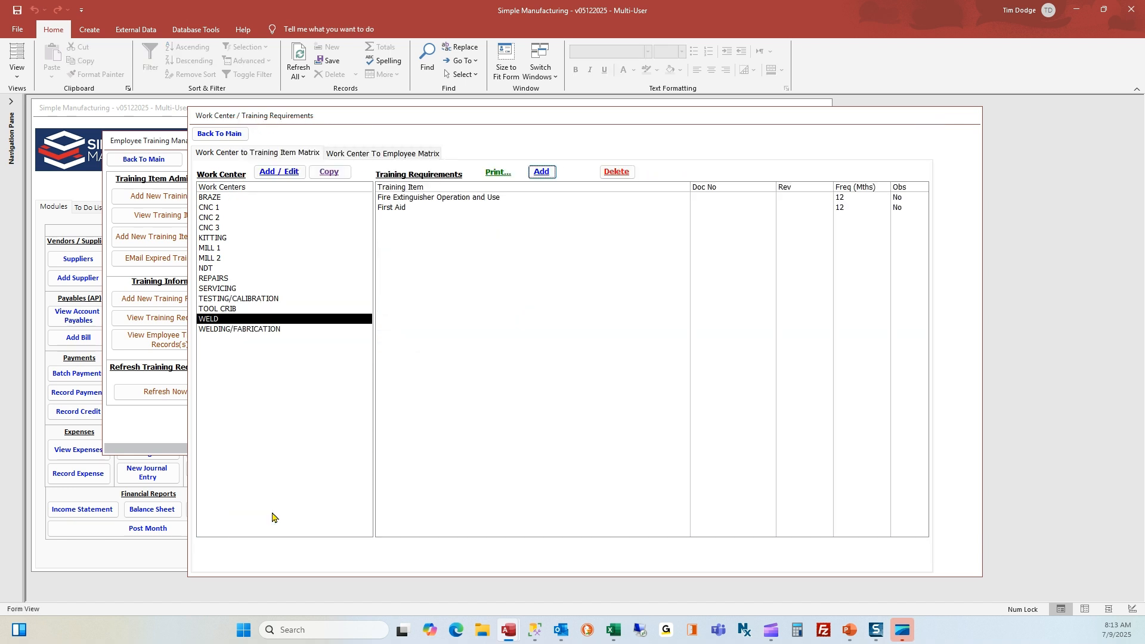
left_click(247, 309)
left_click(246, 320)
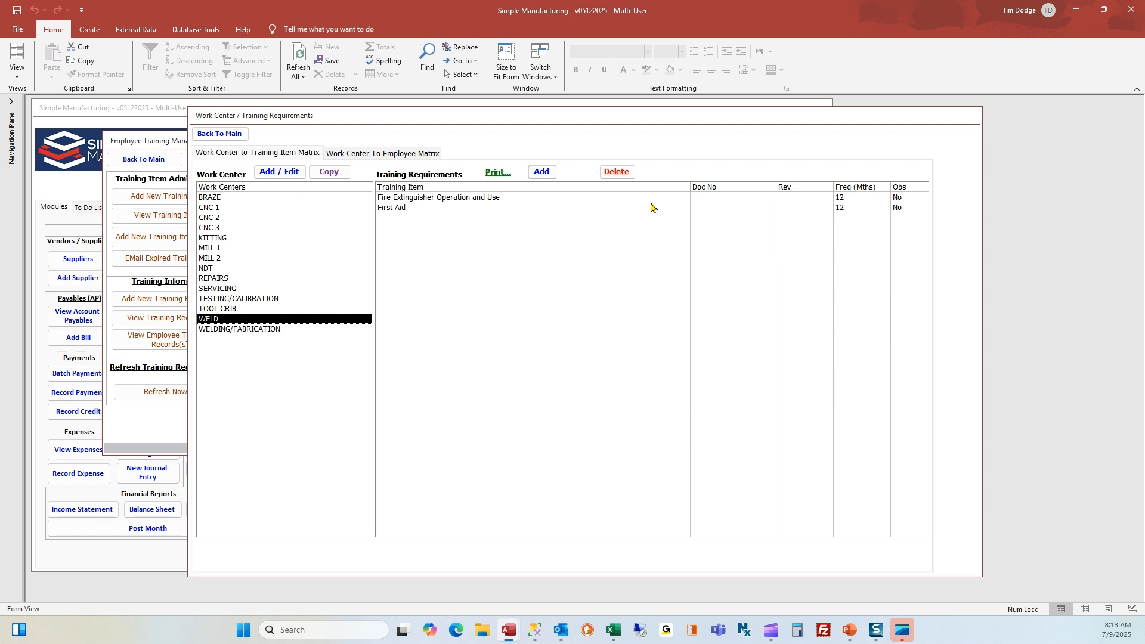
Change WELD's Fire Extinguisher Operation and Use frequency to 6 months
left_click(410, 209)
left_click(418, 202)
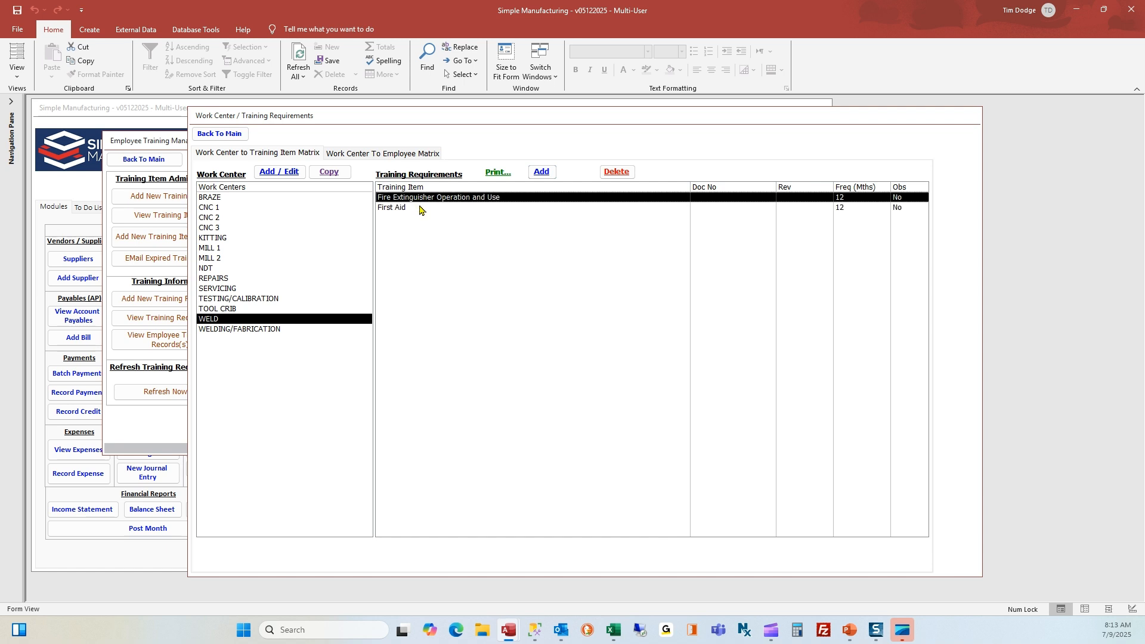
left_click(421, 207)
left_click(420, 200)
left_click(421, 209)
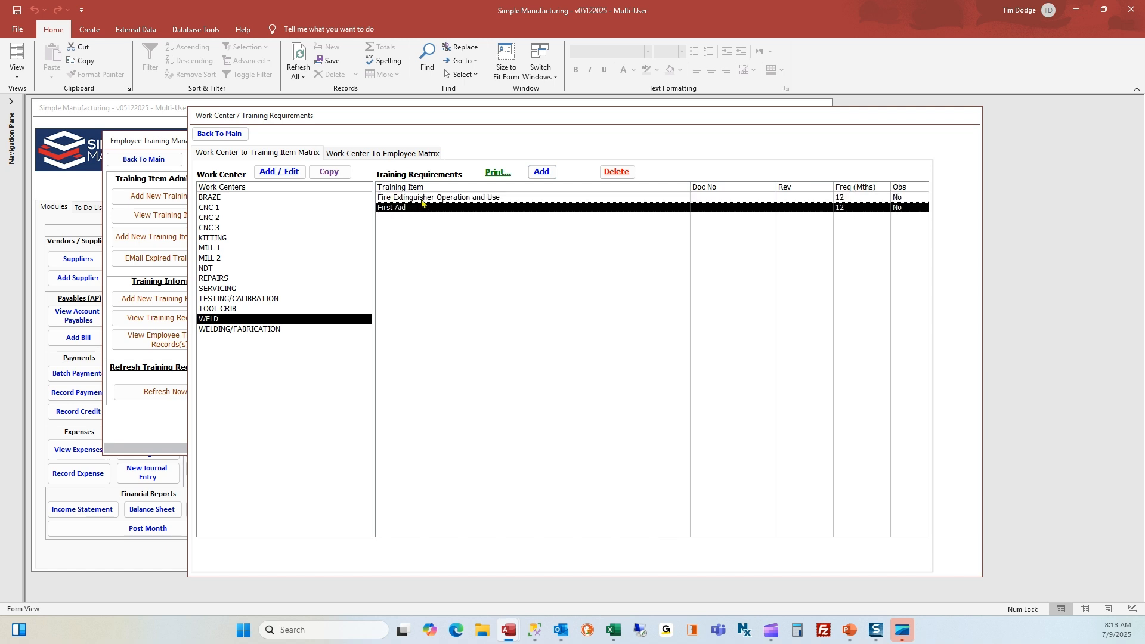
left_click(462, 199)
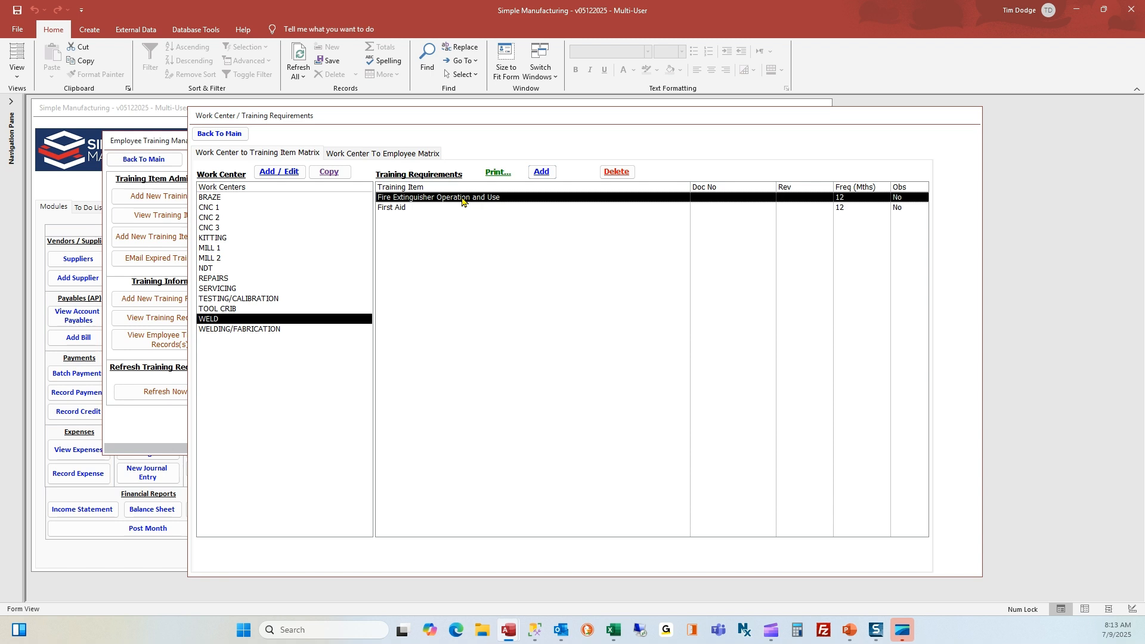
double_click(462, 199)
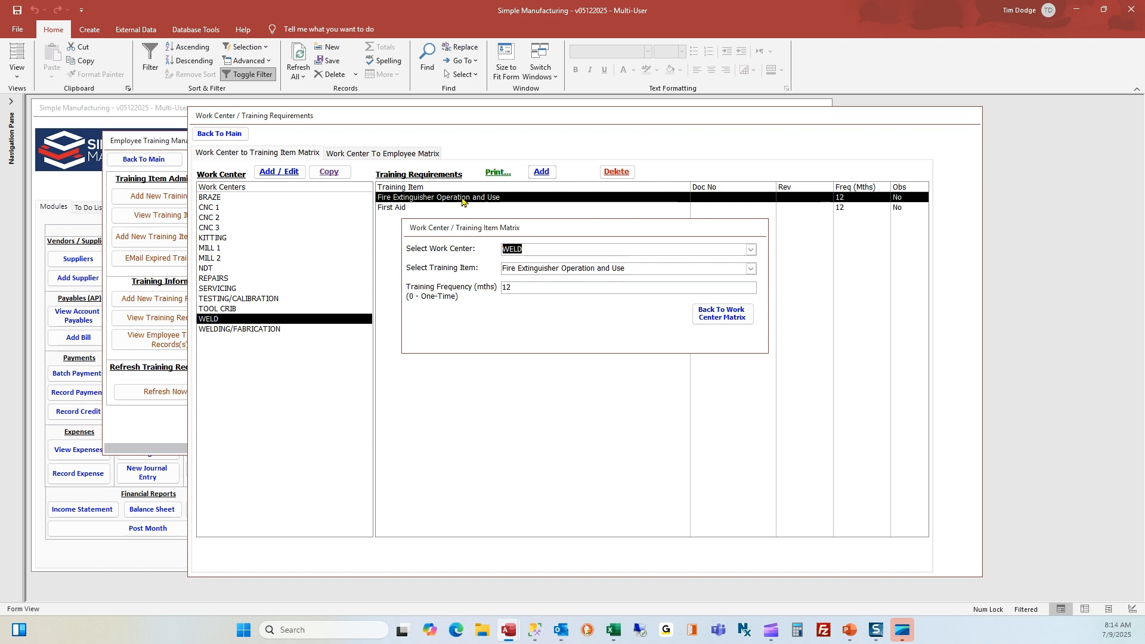
double_click(514, 286)
type("6")
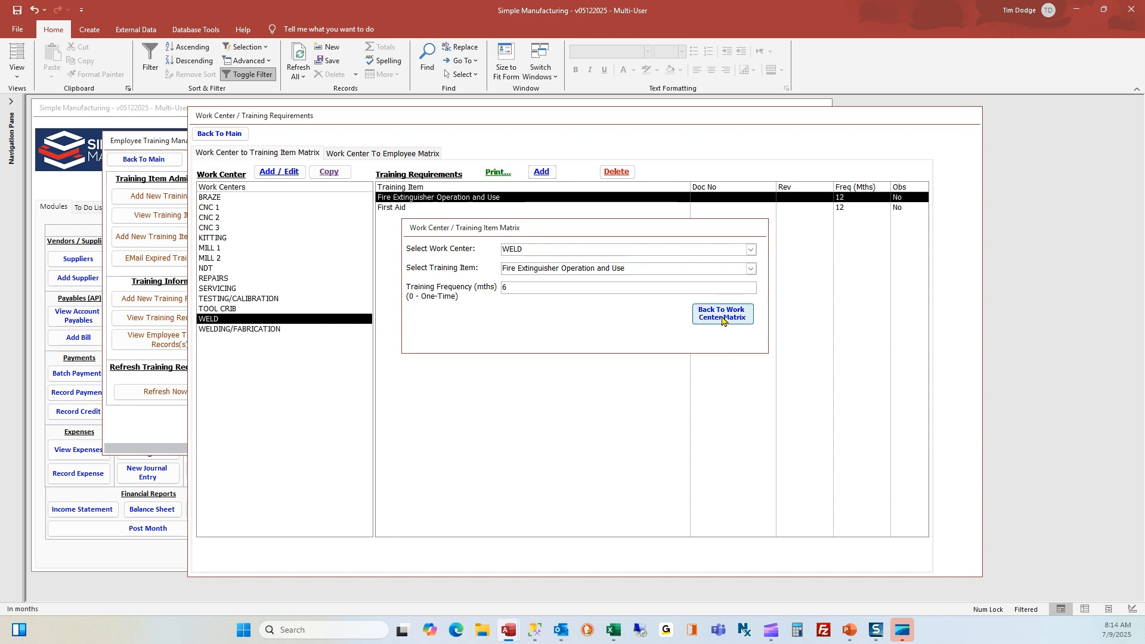
left_click(722, 321)
Reselect WELD to confirm the 6-month frequency, then go to the Work Center To Employee Matrix
left_click(262, 310)
left_click(259, 321)
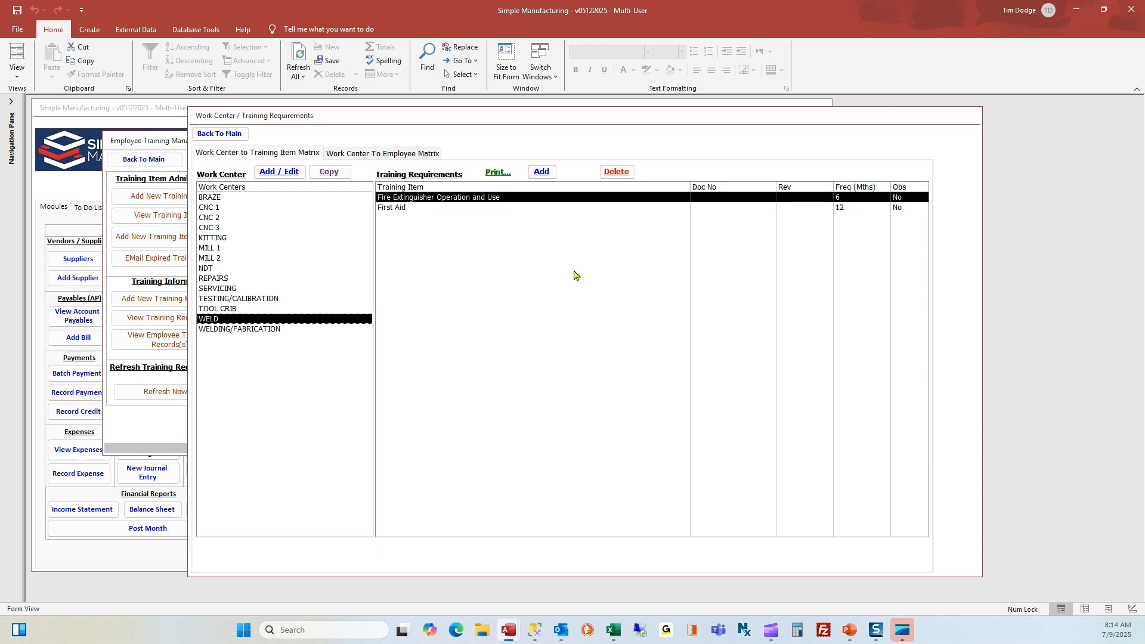
left_click(846, 210)
left_click(845, 199)
left_click(847, 210)
left_click(372, 157)
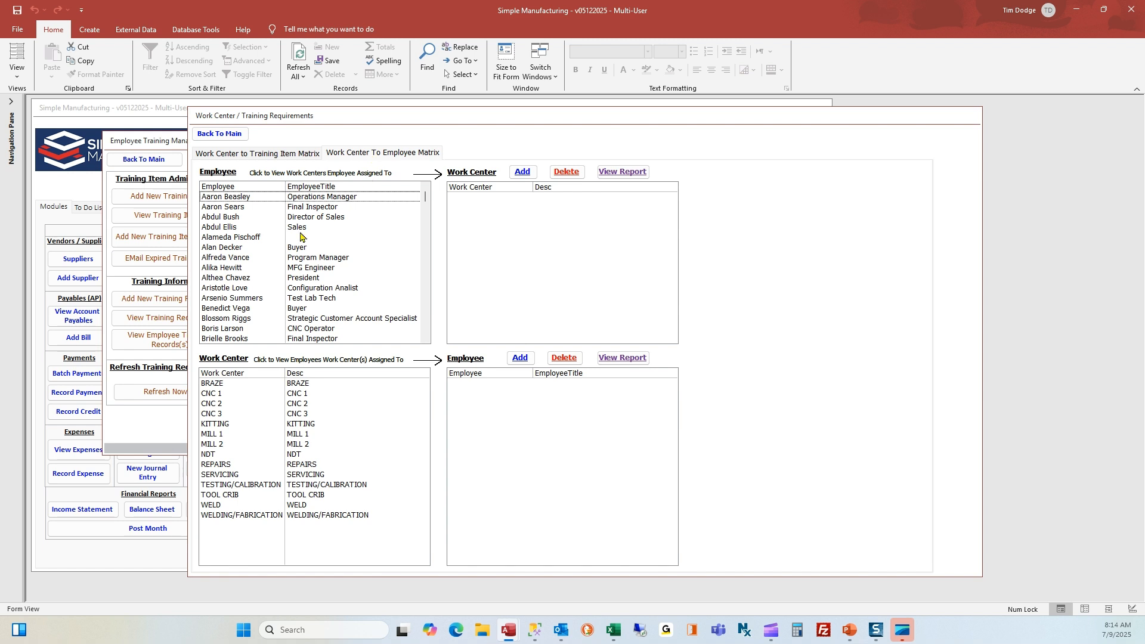
Assign work center WELD to the Buyer employee, save, and run Refresh Now
left_click(238, 309)
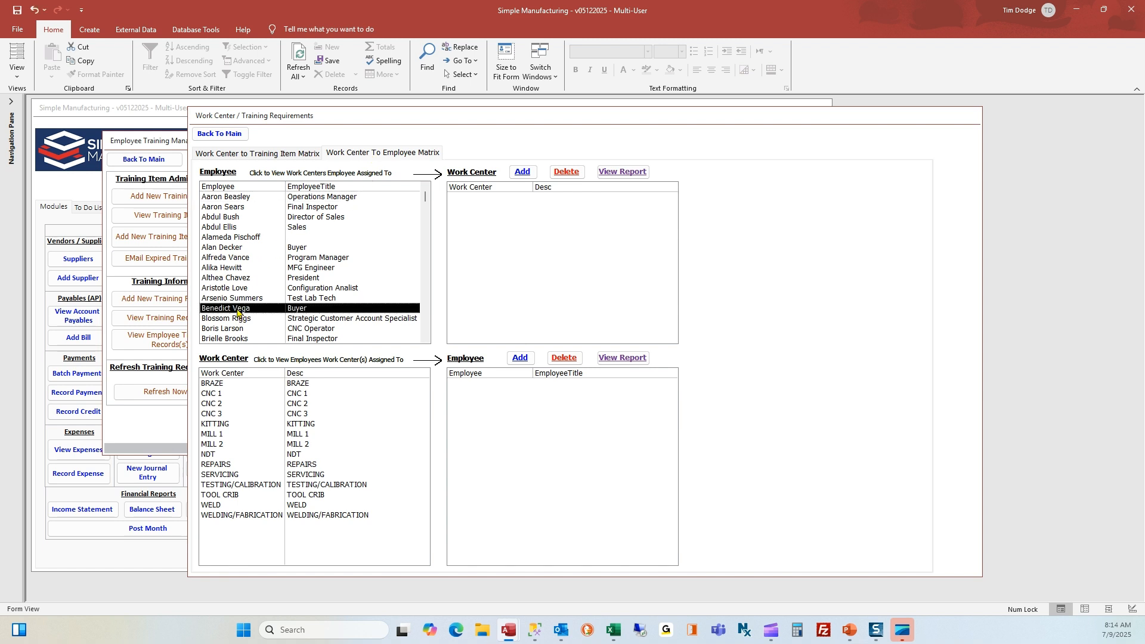
left_click(523, 173)
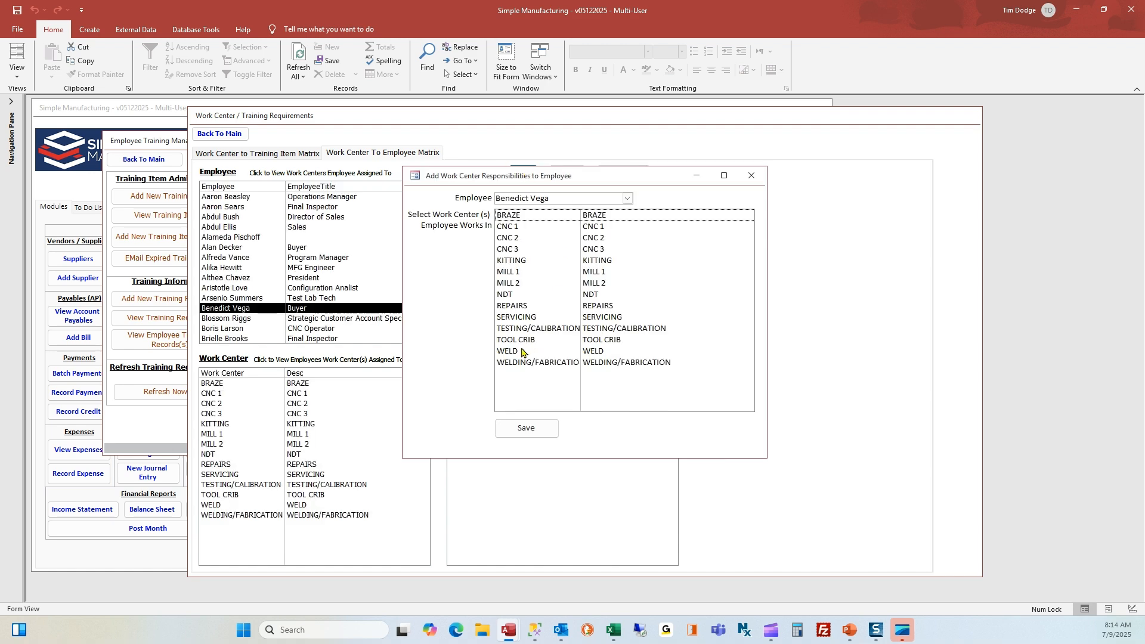
left_click(517, 352)
left_click(528, 429)
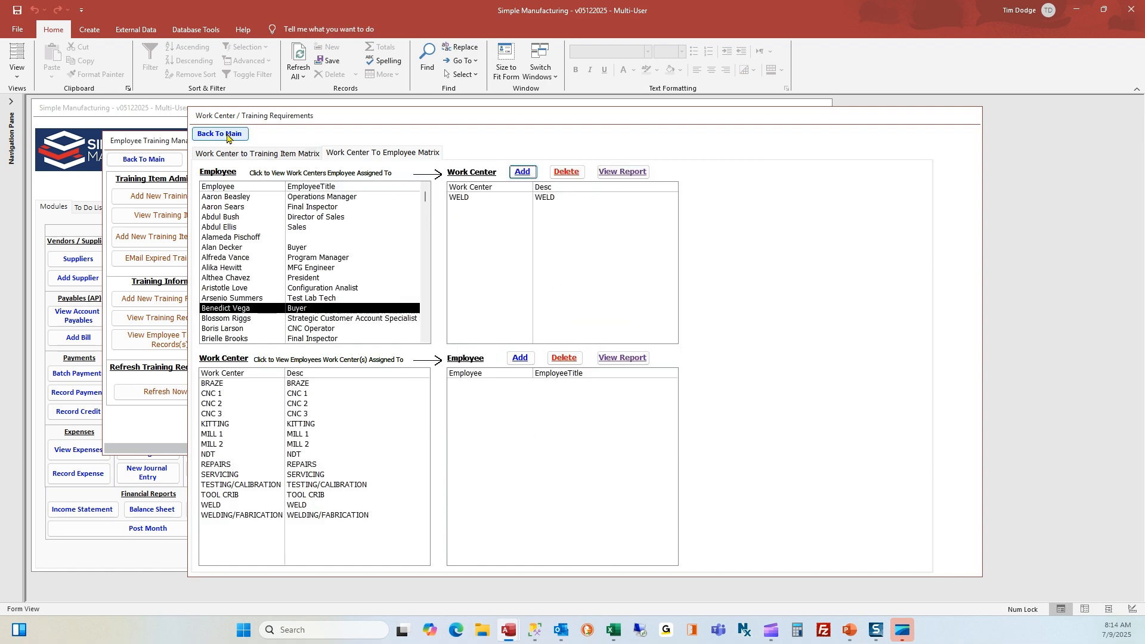
left_click(226, 135)
left_click(175, 394)
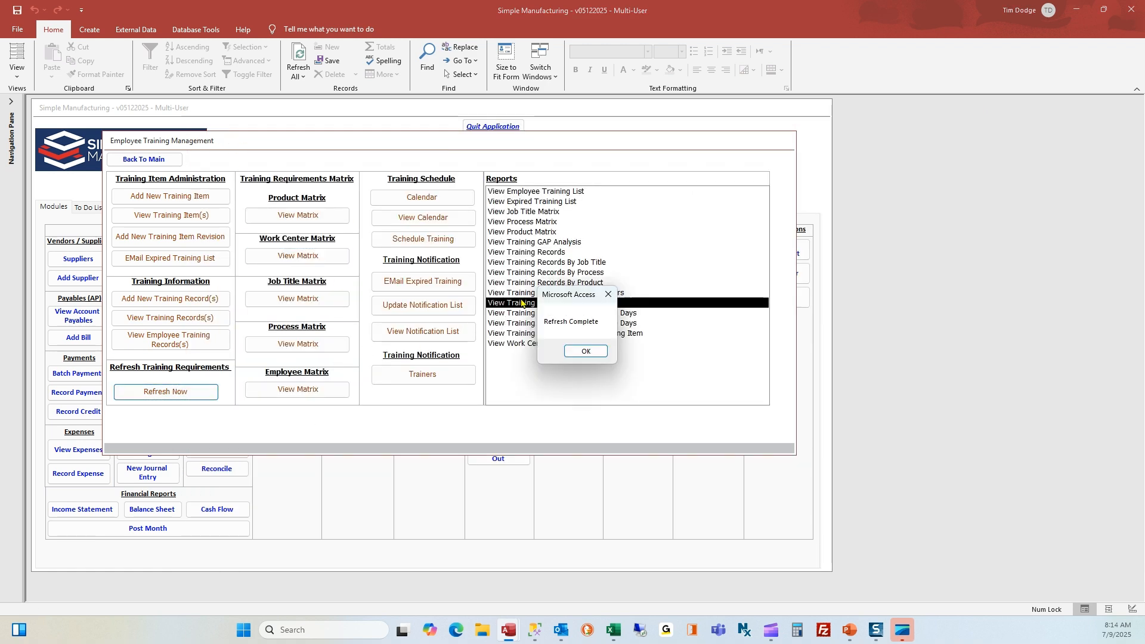
Preview the Buyer's requirements report showing First Aid and 6-month Fire Extinguisher training from WorkCenter
left_click(587, 353)
double_click(565, 304)
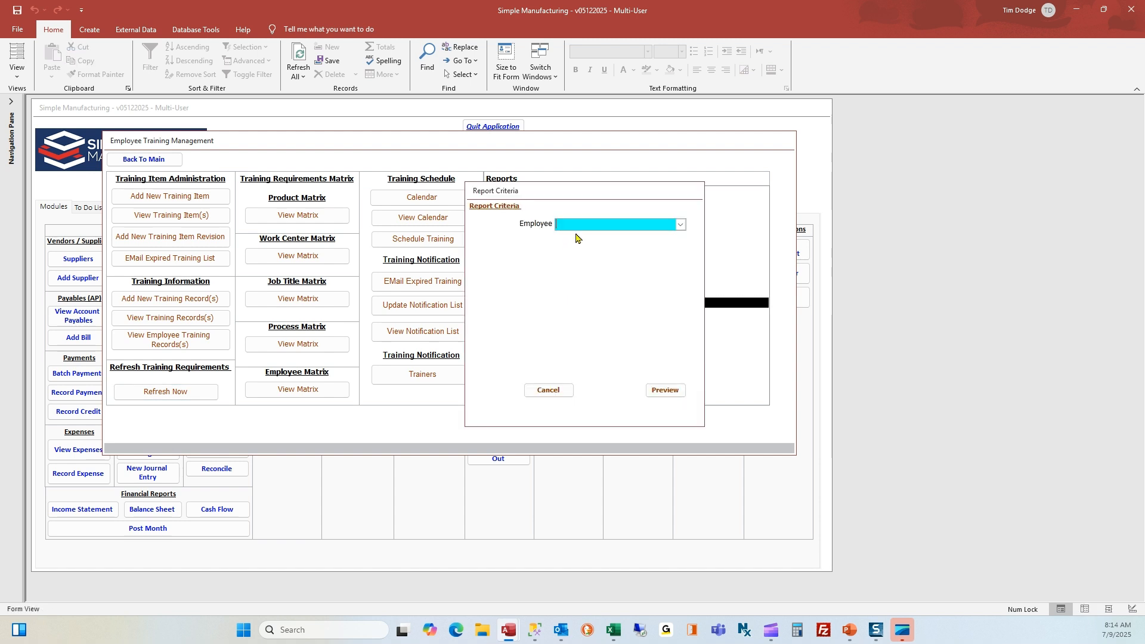
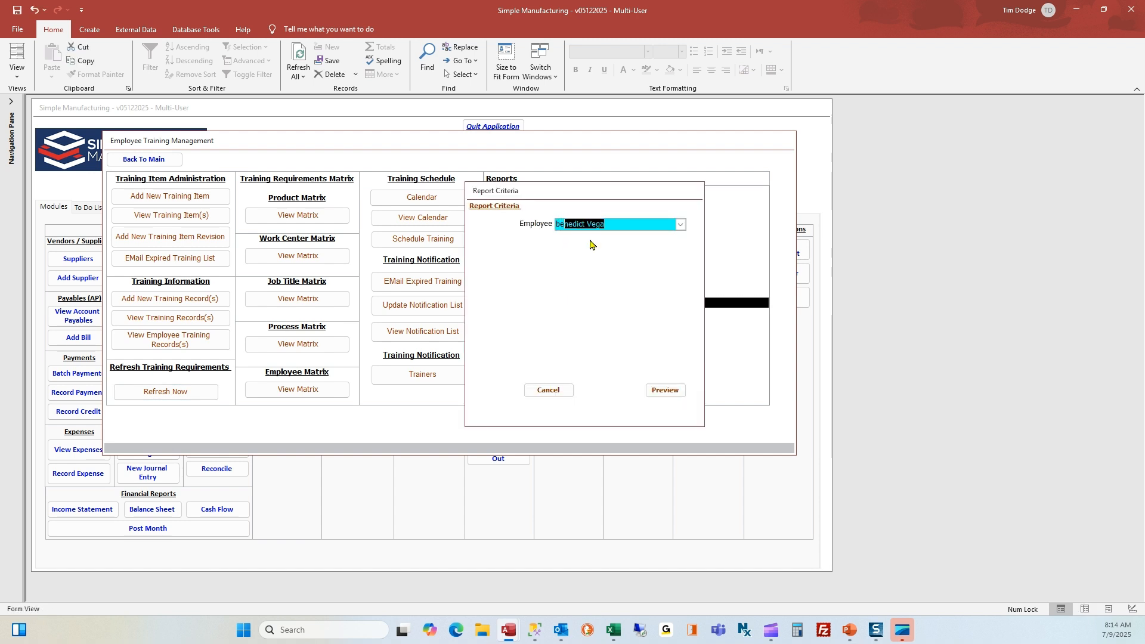
left_click(665, 390)
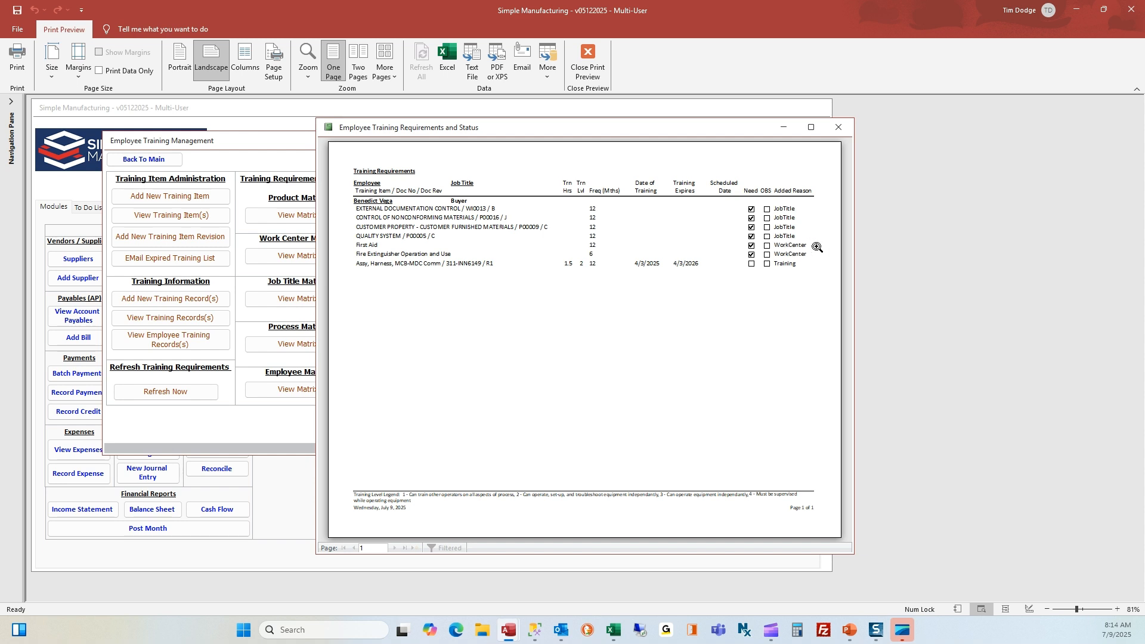
left_click(839, 127)
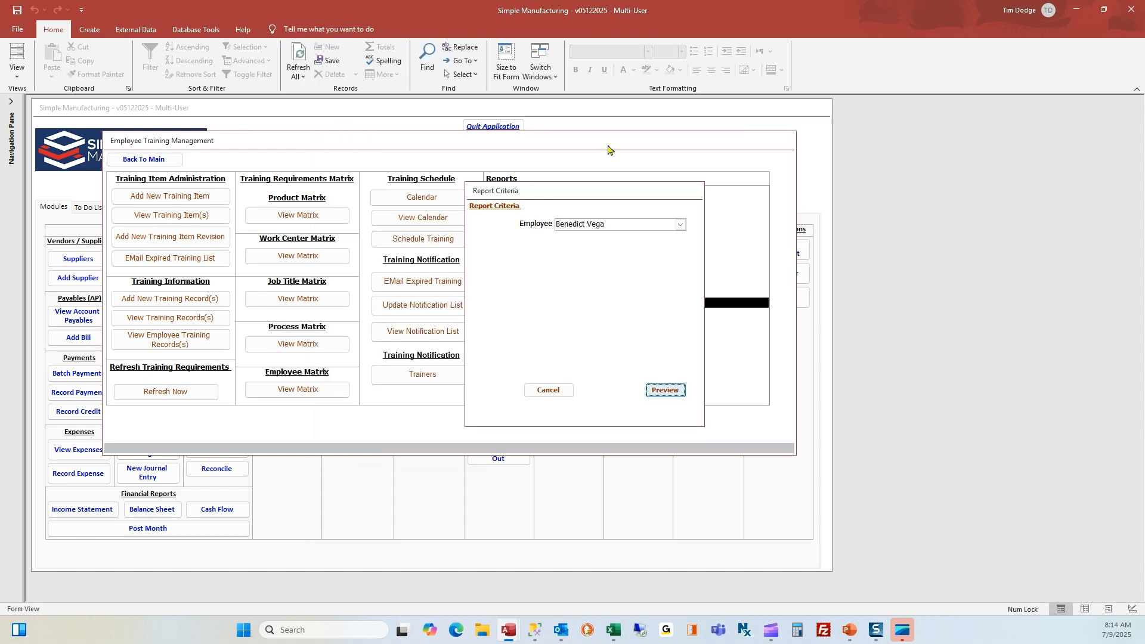
Close the report criteria and reopen WELD in the Work Center Matrix
left_click(548, 390)
left_click(298, 256)
left_click(229, 321)
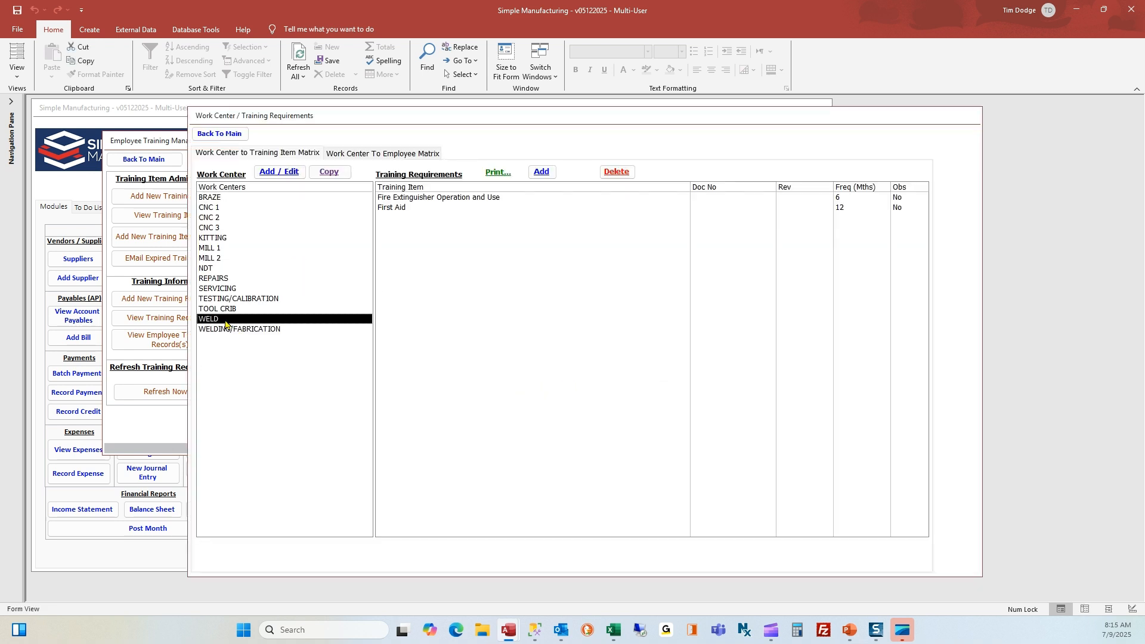
Delete First Aid from WELD's requirements, return to main, and run Refresh Now
left_click(392, 208)
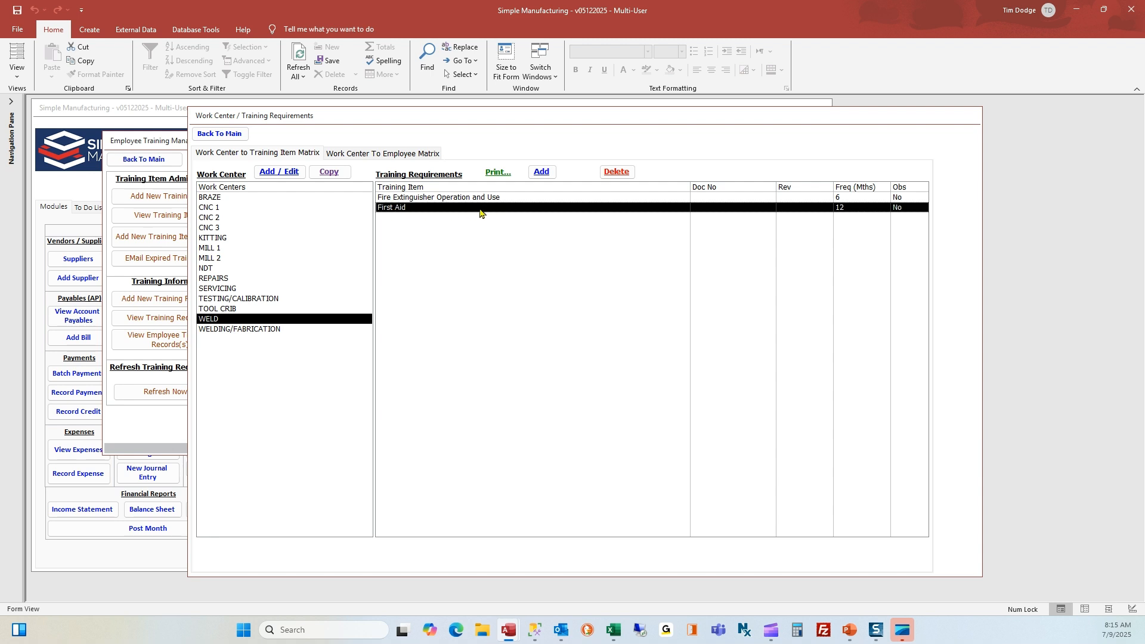
left_click(626, 173)
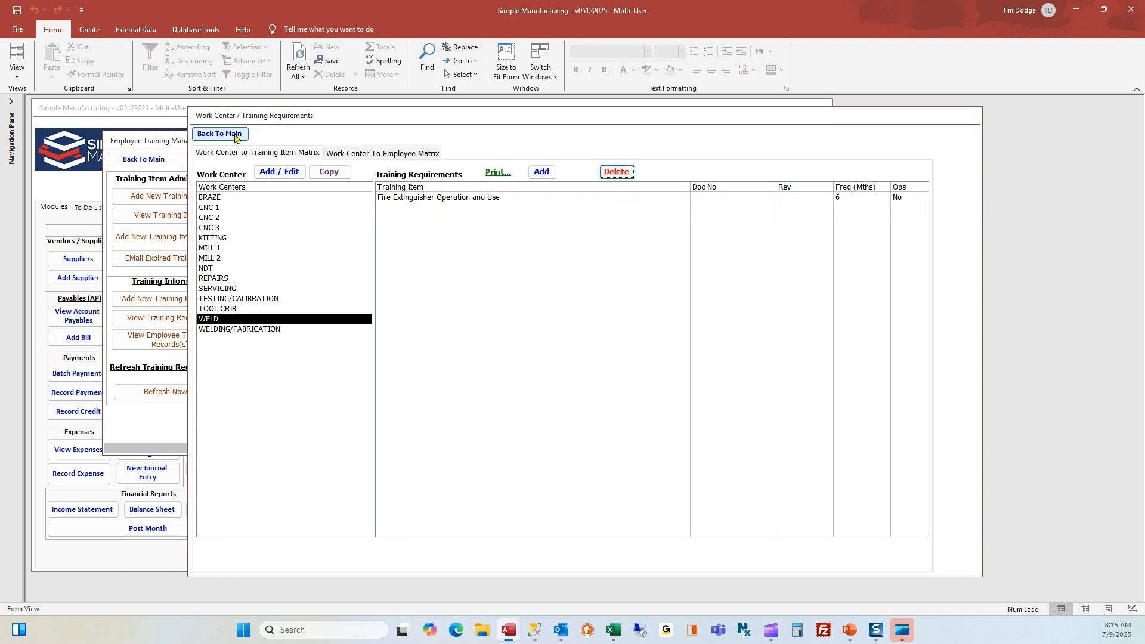
left_click(218, 134)
left_click(160, 393)
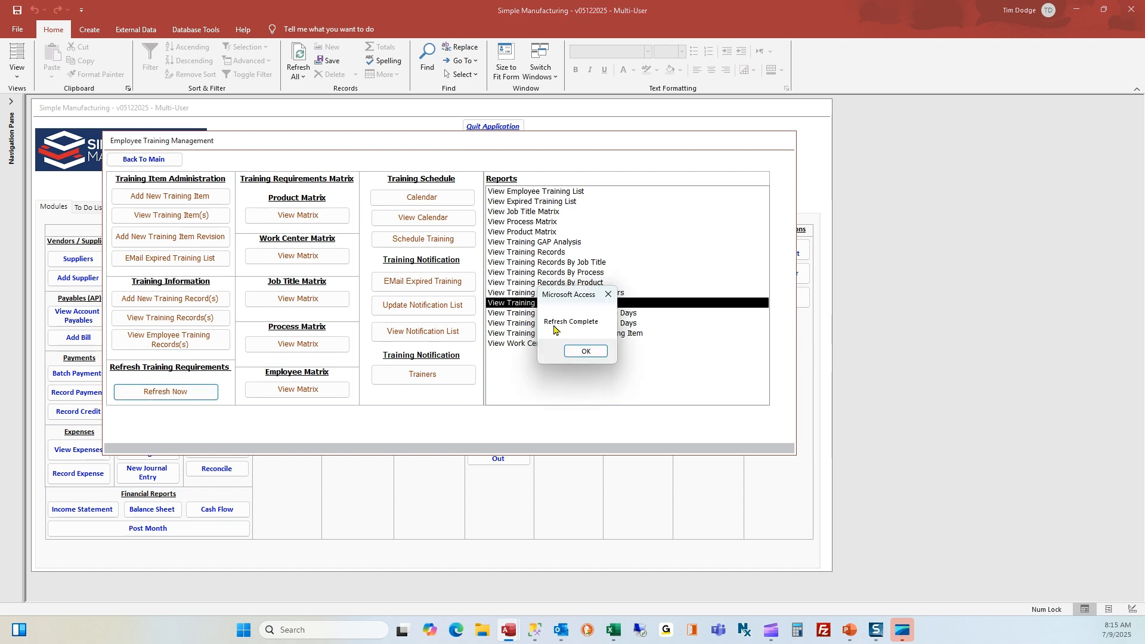
Preview the Buyer's requirements report, now listing First Aid under Product only, then close it
left_click(591, 352)
double_click(552, 303)
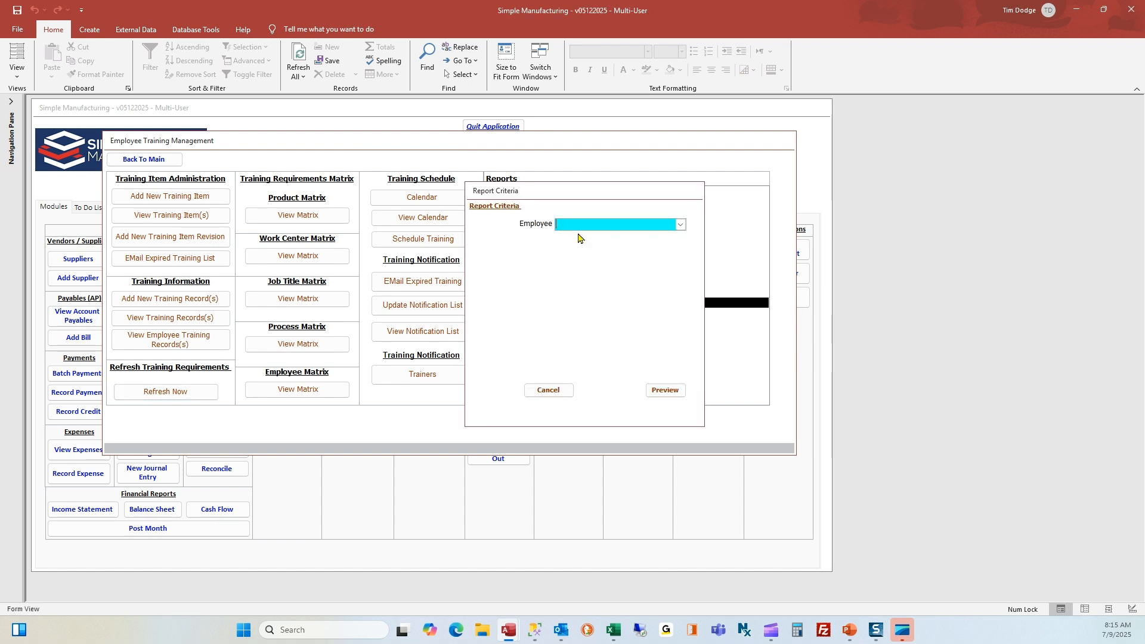
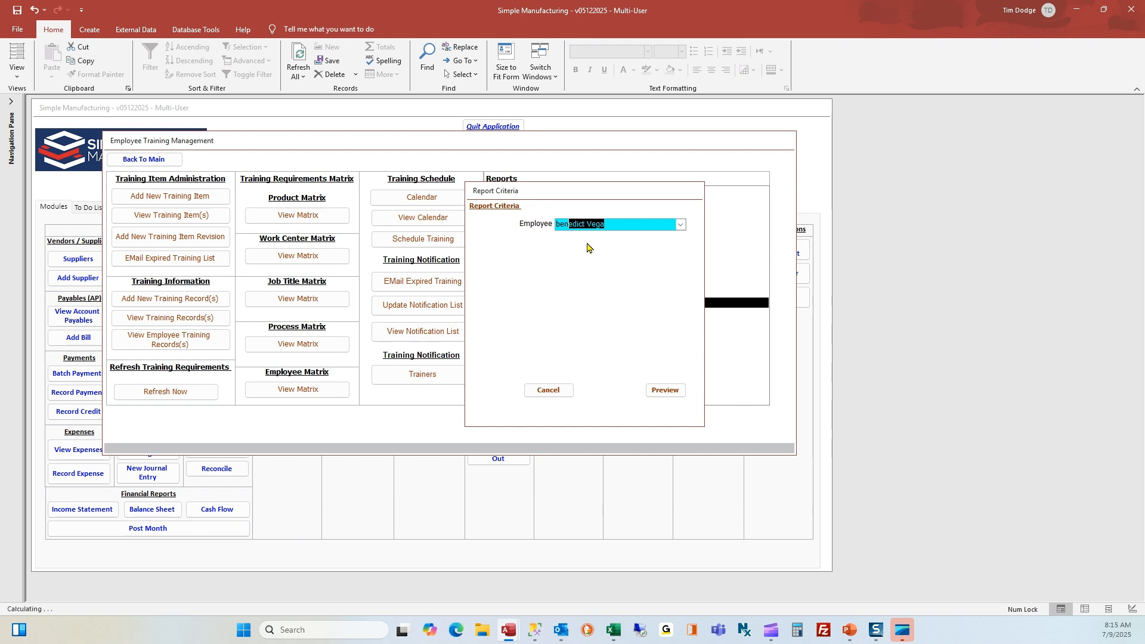
left_click(665, 390)
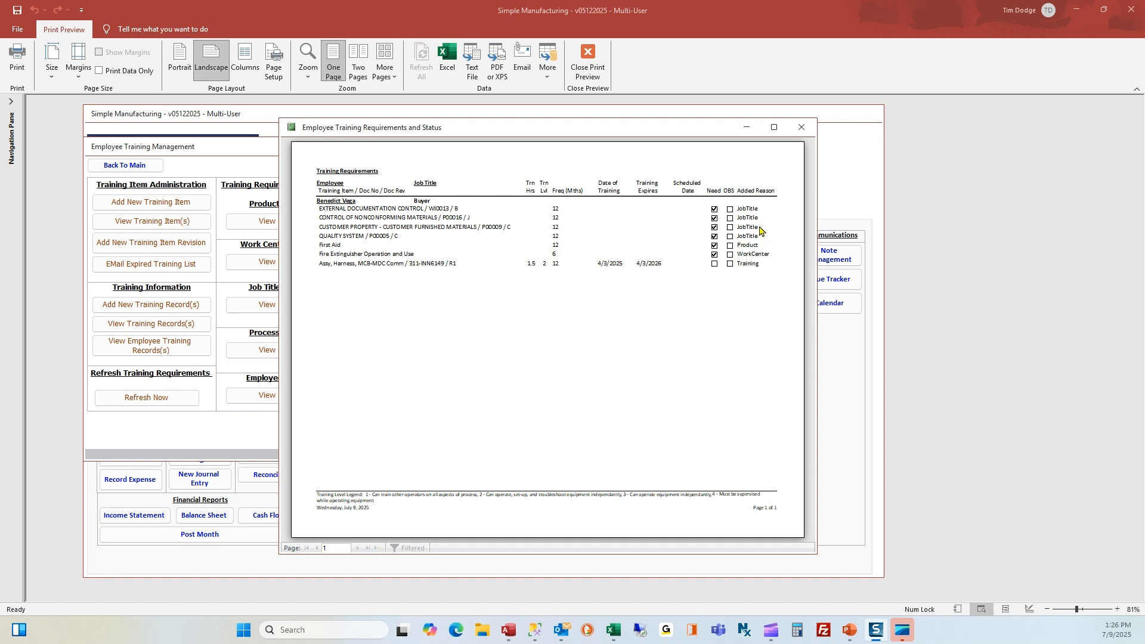
left_click(801, 127)
left_click(549, 391)
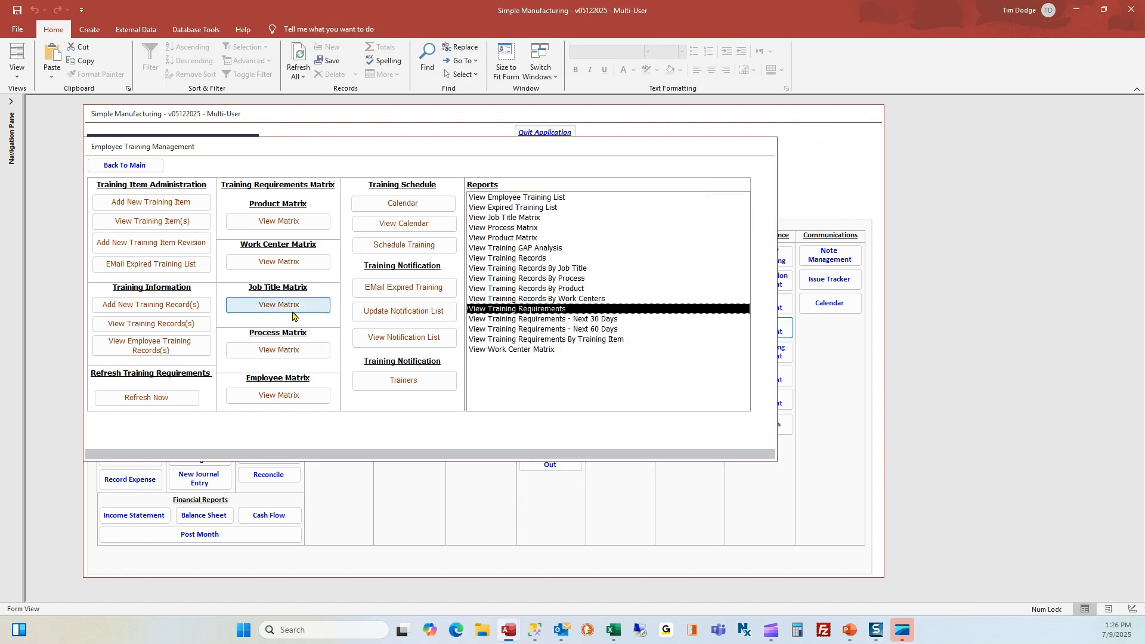
Open the Job Title Matrix and step through CAD, Certification Clerk, CFO and Chem Clean Engineer to CNC Operator
left_click(286, 308)
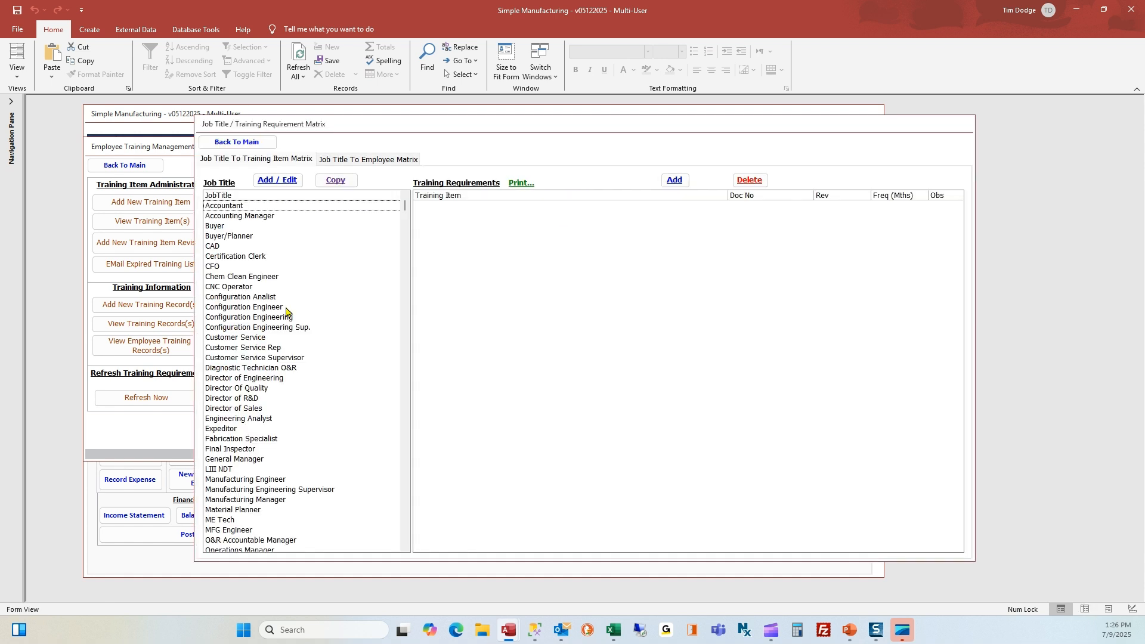
scroll(285, 307, "down", 2)
scroll(285, 306, "up", 2)
scroll(284, 305, "down", 1)
scroll(284, 305, "up", 2)
scroll(285, 306, "down", 3)
scroll(285, 306, "up", 2)
left_click(245, 248)
left_click(245, 257)
left_click(245, 267)
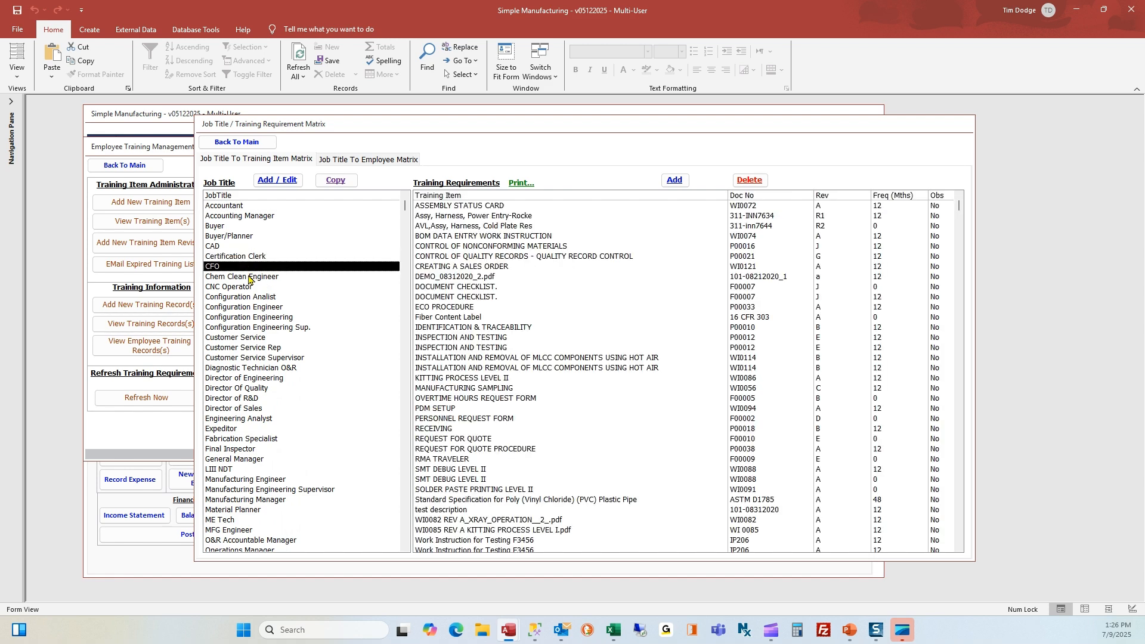
left_click(249, 278)
left_click(250, 288)
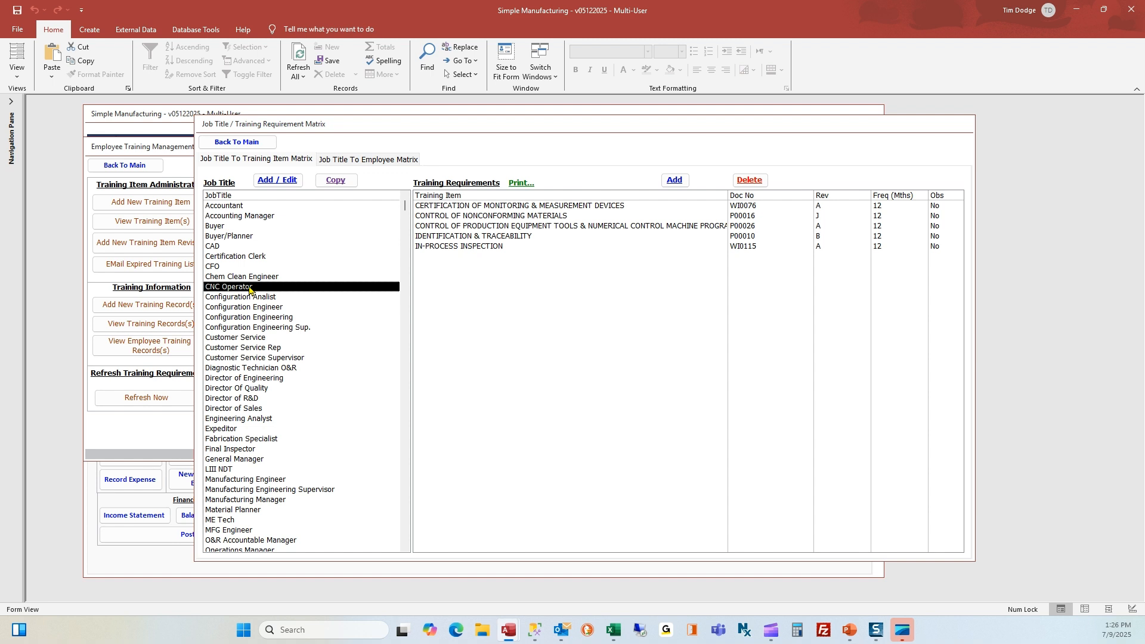
Inspect CNC Operator's IDENTIFICATION & TRACEABILITY requirement, confirming its 12-month frequency
double_click(476, 236)
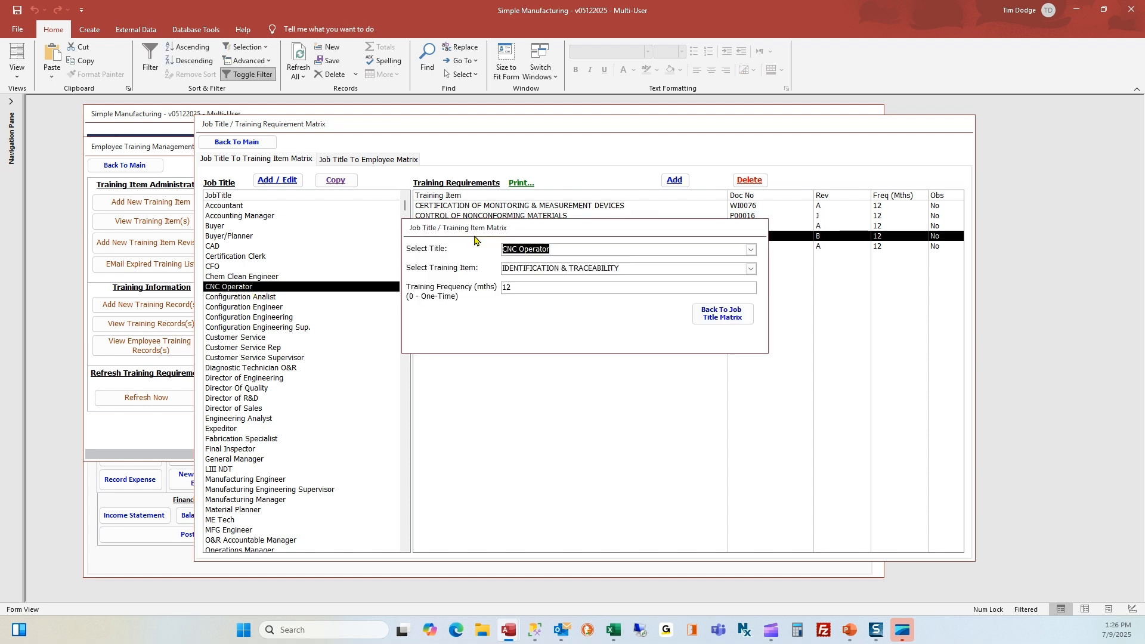
left_click(507, 290)
double_click(506, 288)
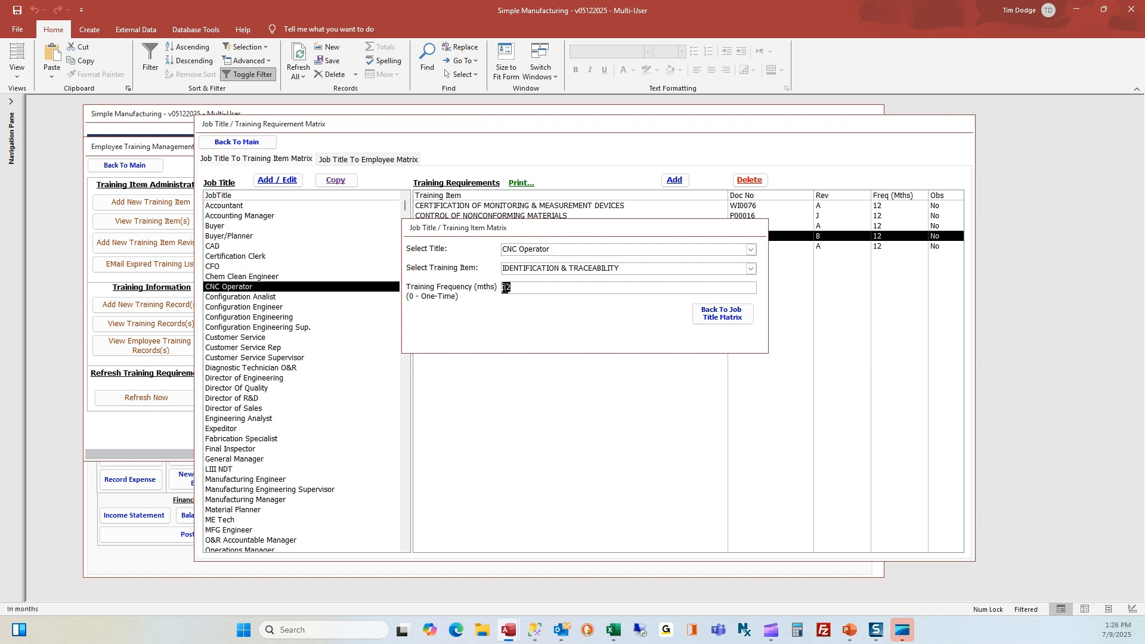
left_click(716, 320)
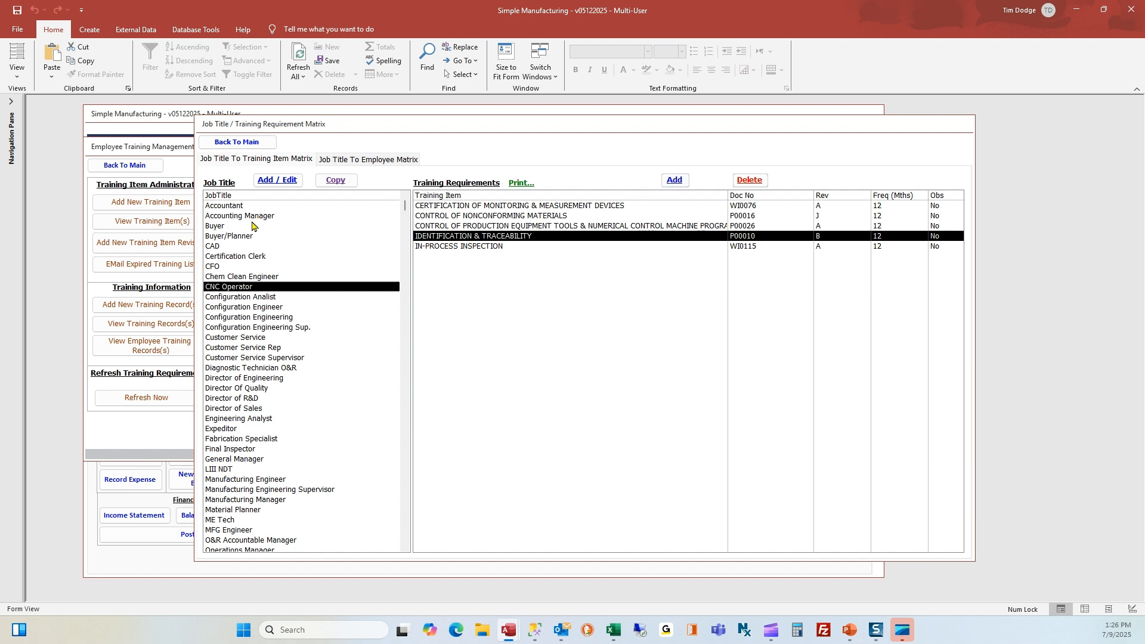
Select the Buyer job title and review its four required trainings, including QUALITY SYSTEM
left_click(210, 227)
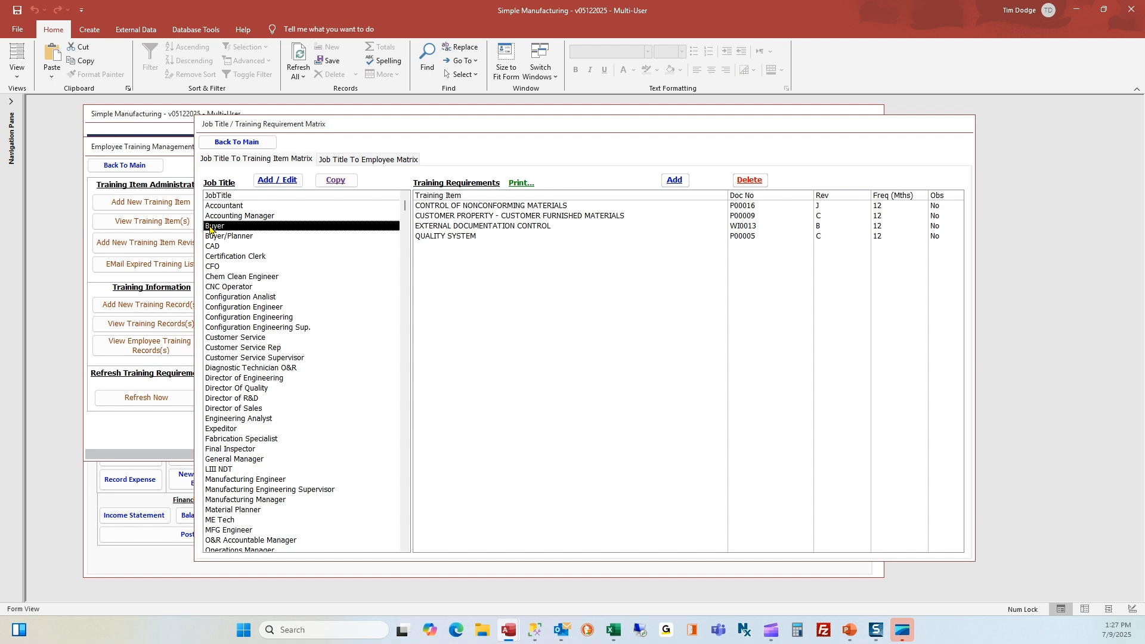
left_click(549, 208)
left_click(547, 216)
left_click(544, 227)
left_click(541, 236)
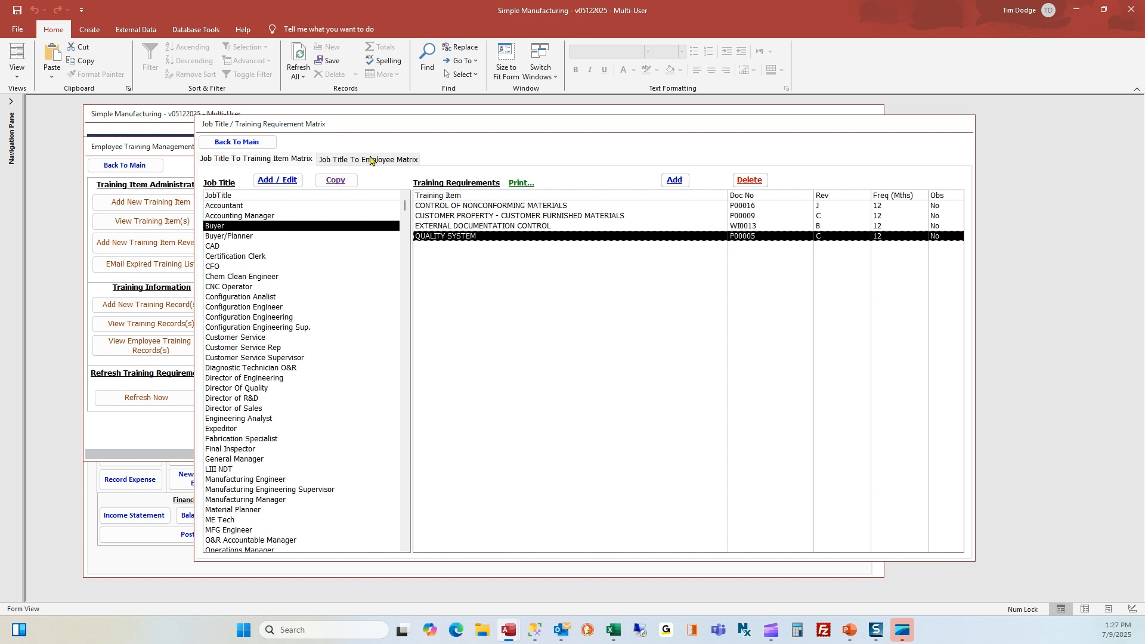
Preview and close the Job Title Matrix report, then show the Job Title To Employee Matrix
left_click(521, 185)
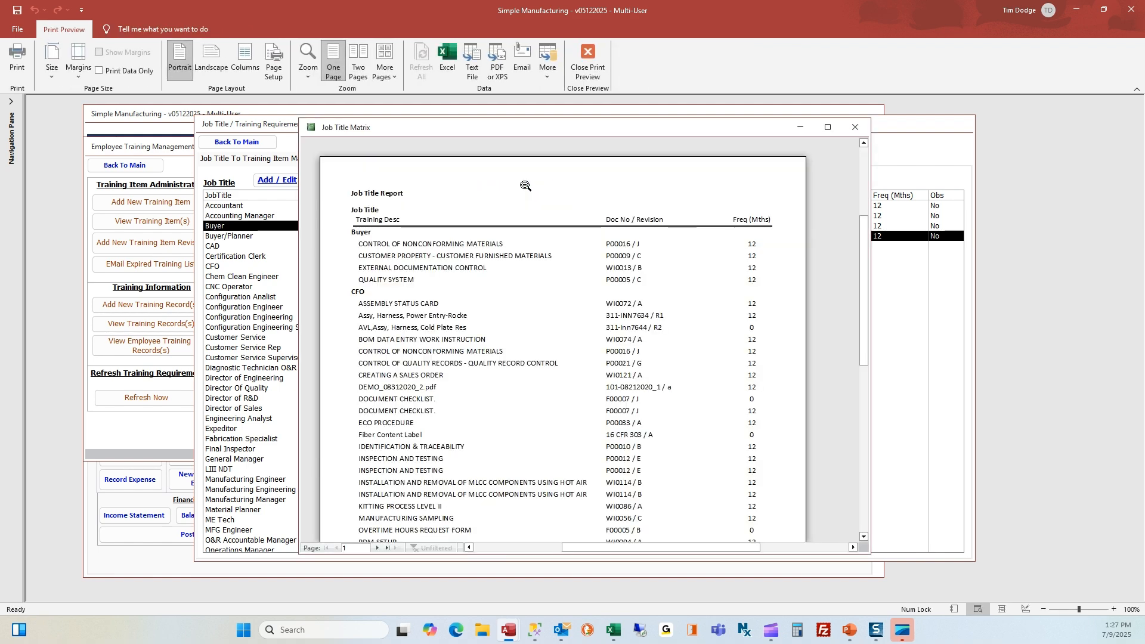
left_click(855, 127)
left_click(379, 160)
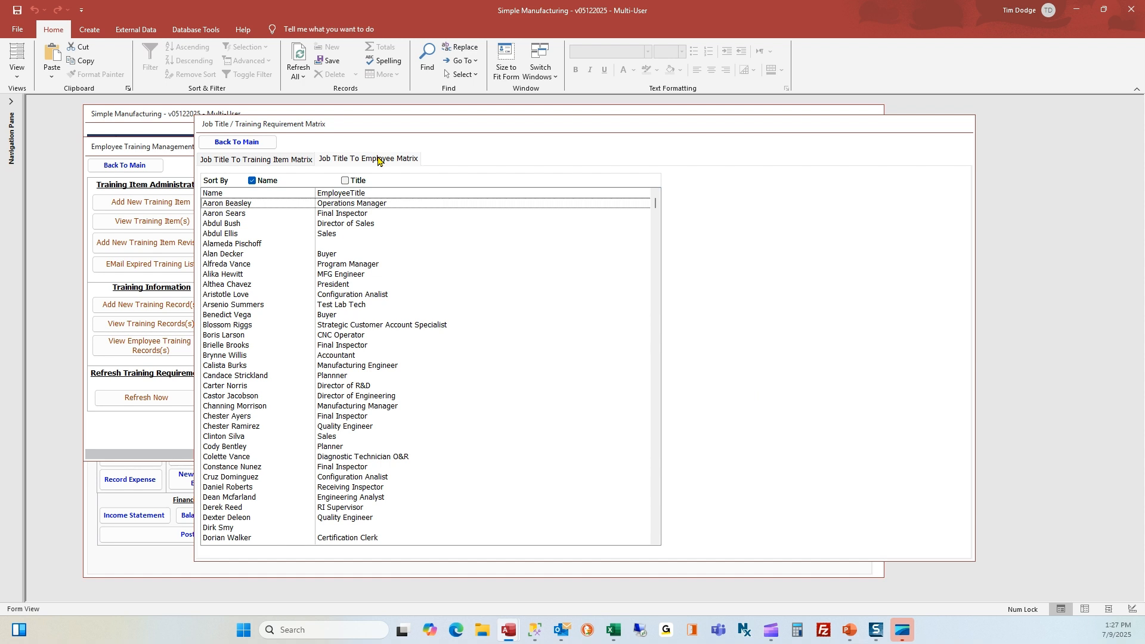
Sort the employee list by job title, step through the Buyer-titled employees, then close the matrix
left_click(312, 315)
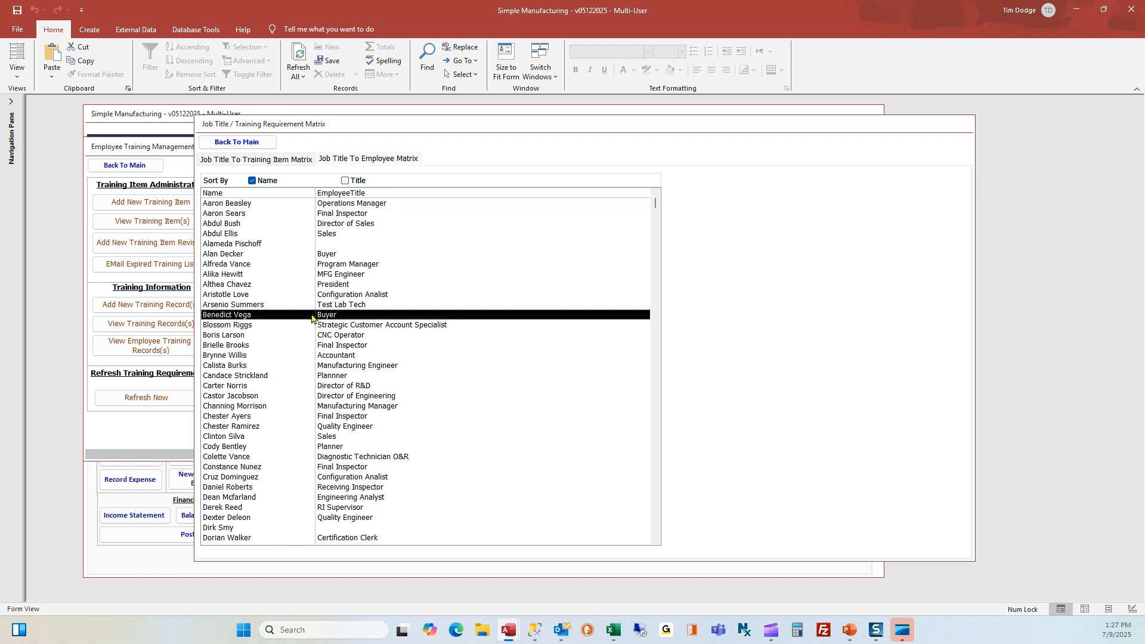
left_click(346, 181)
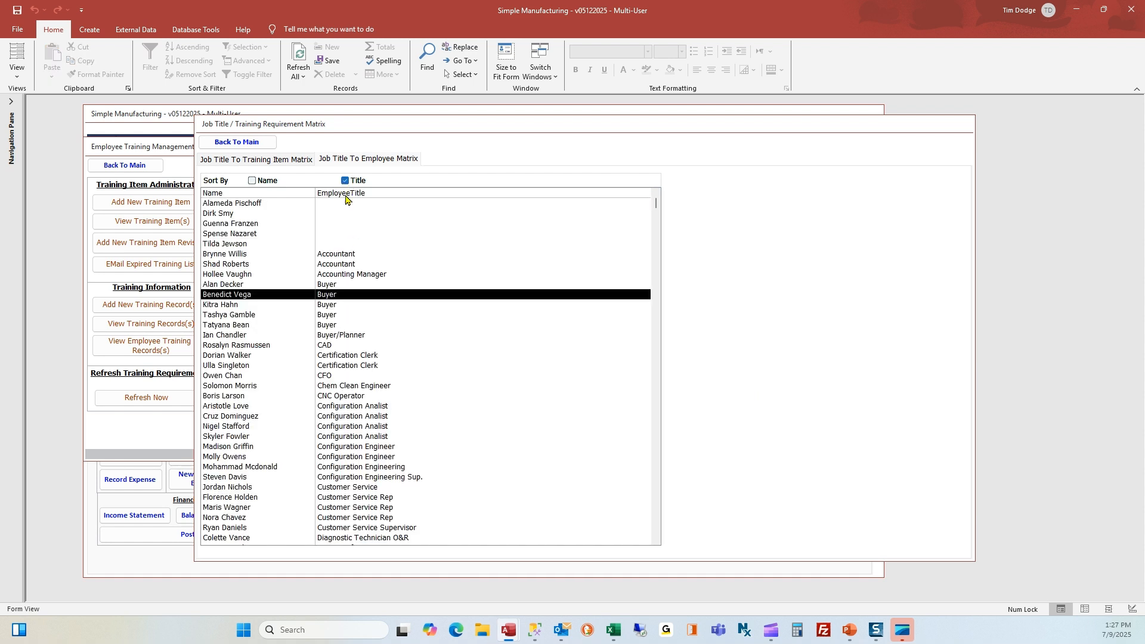
left_click(351, 284)
left_click(353, 295)
left_click(354, 305)
left_click(356, 315)
left_click(357, 325)
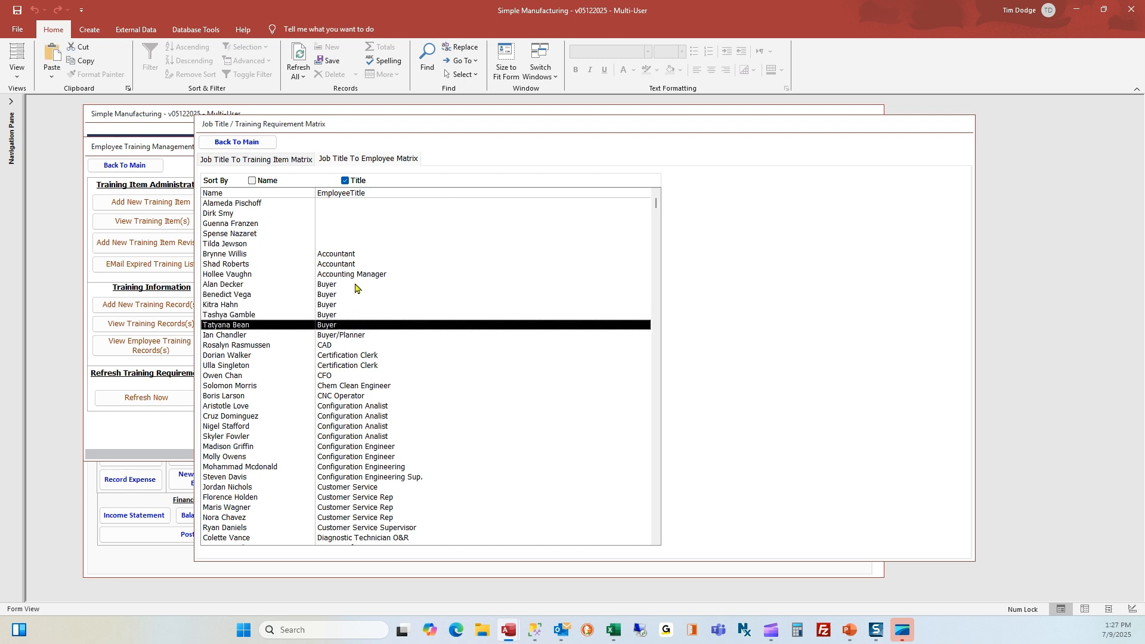
left_click(358, 286)
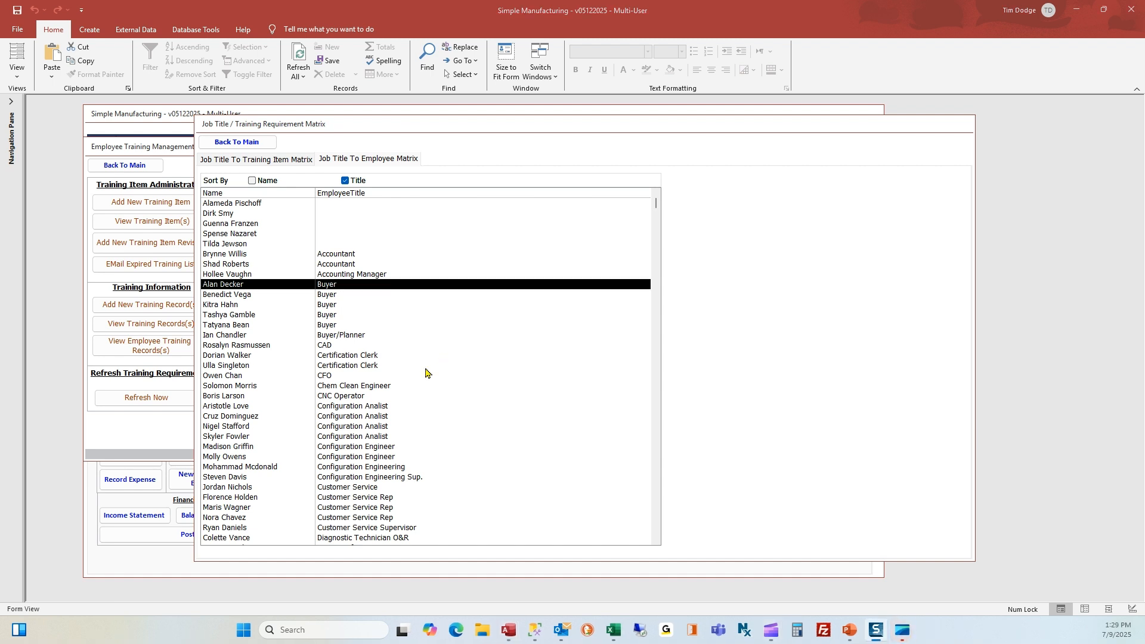
left_click(263, 144)
Review Purchase Order Management's two trainings in the process matrix, then show Process To Employee Matrix
left_click(290, 350)
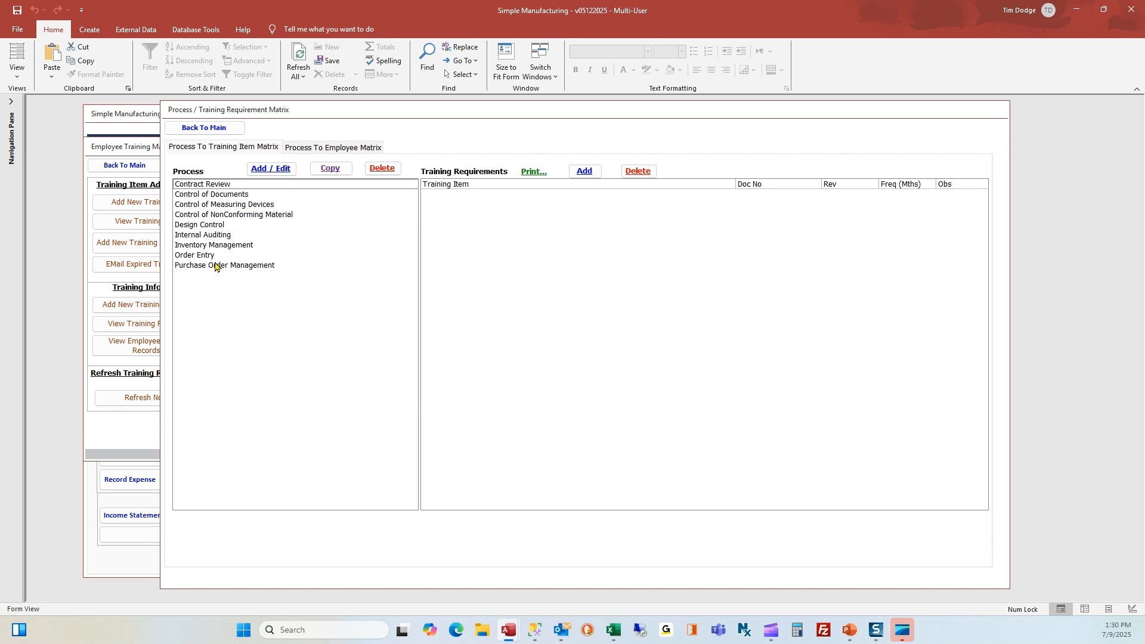
left_click(207, 246)
left_click(207, 256)
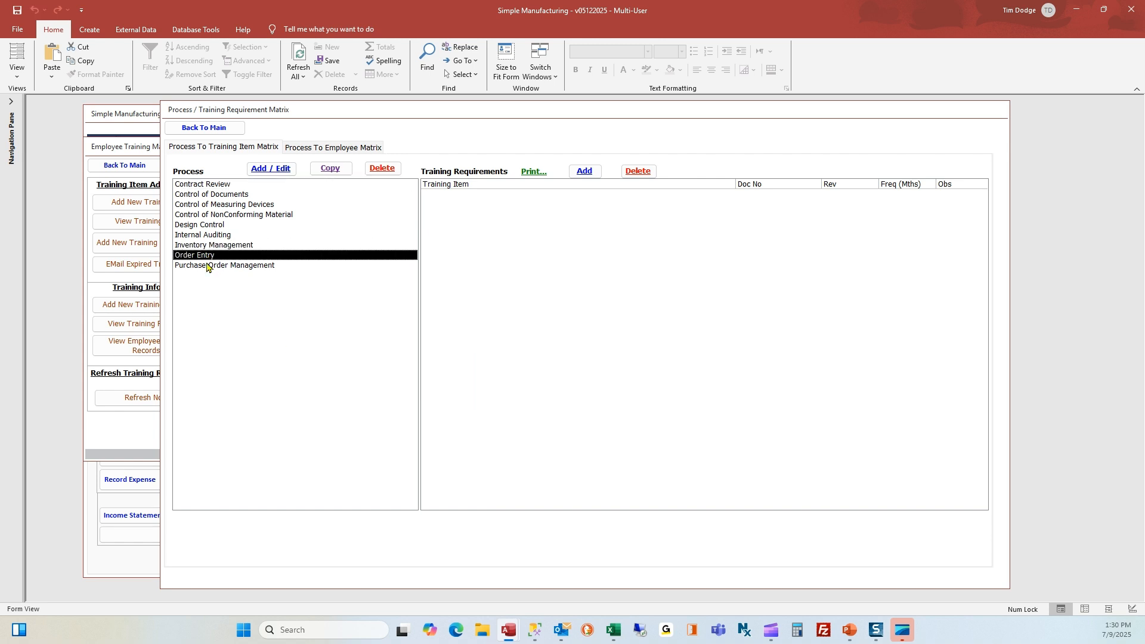
left_click(208, 267)
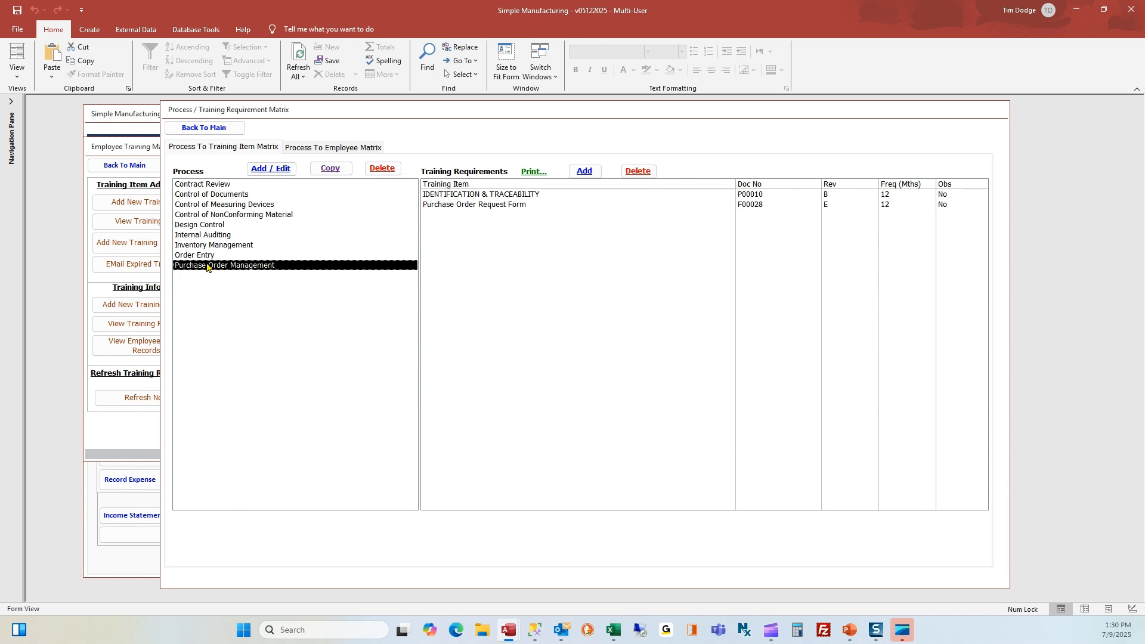
left_click(311, 148)
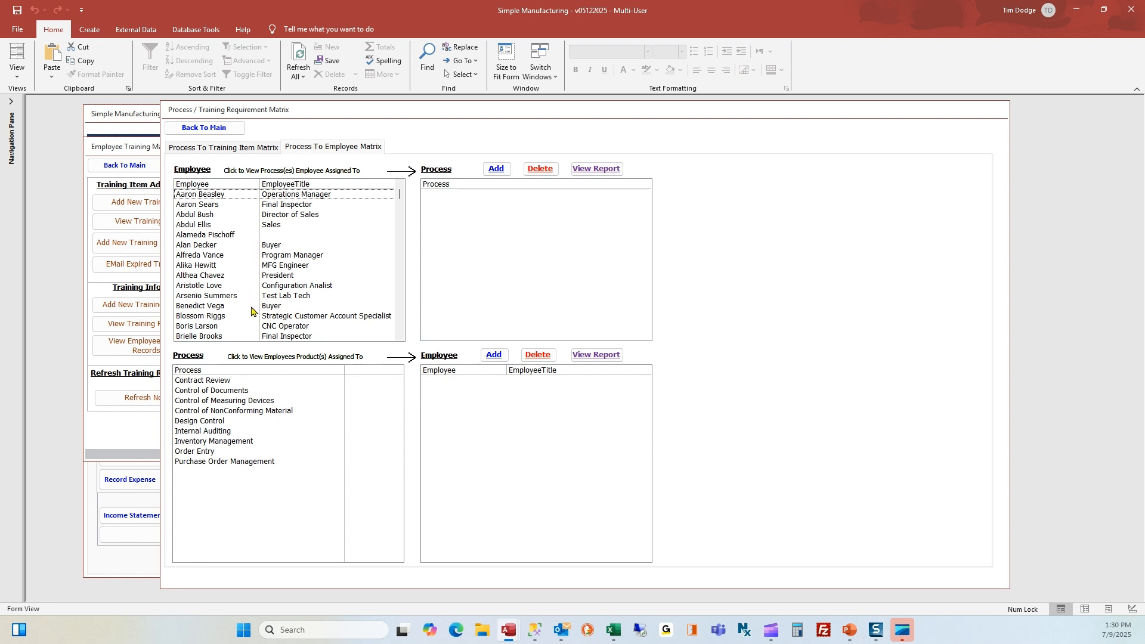
Check that Design Control has no assigned employees, then open the Employee Training Requirement Matrix
scroll(255, 312, "down", 3)
left_click(237, 422)
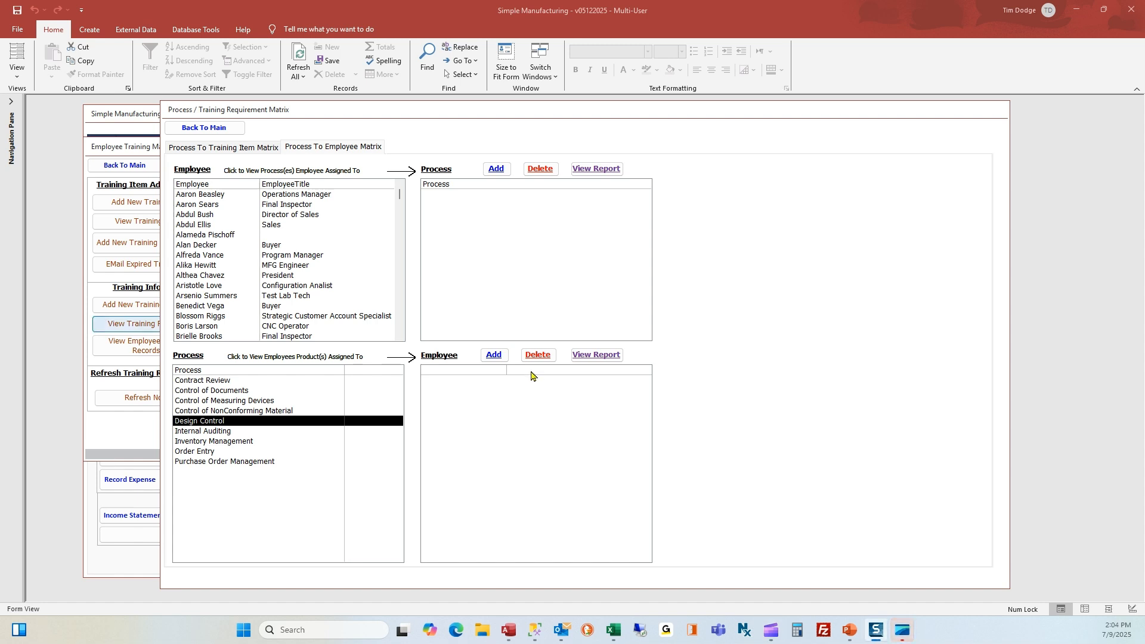
left_click(204, 127)
left_click(283, 396)
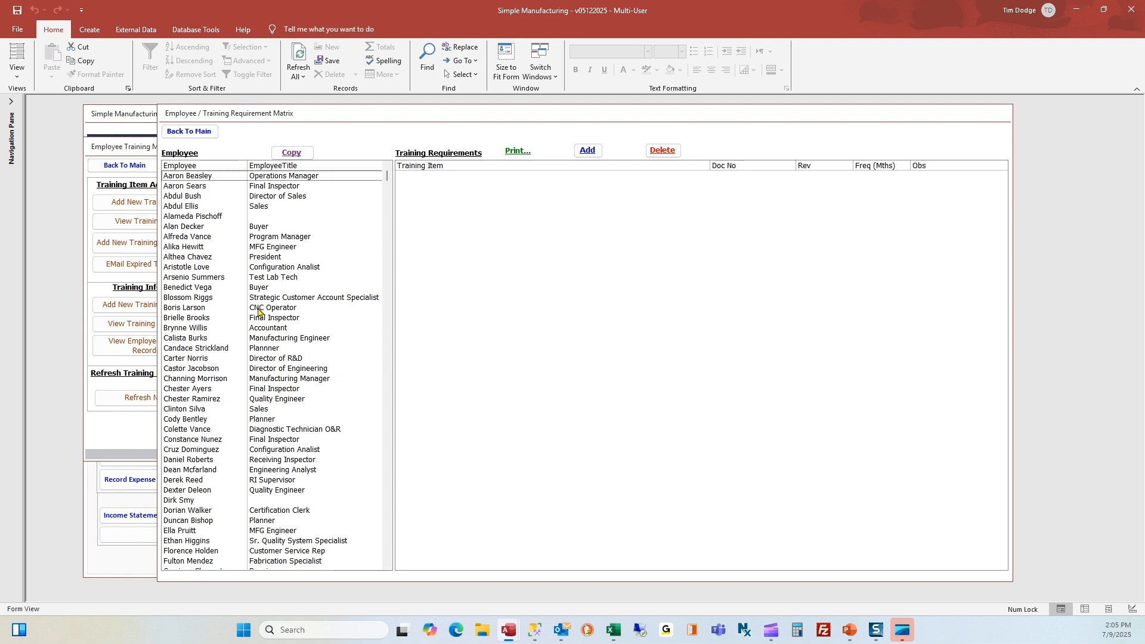
Add Work Instruction and WORK INSTRUCTION TEMPLATE as the Buyer employee's requirements, then close the matrix
left_click(256, 289)
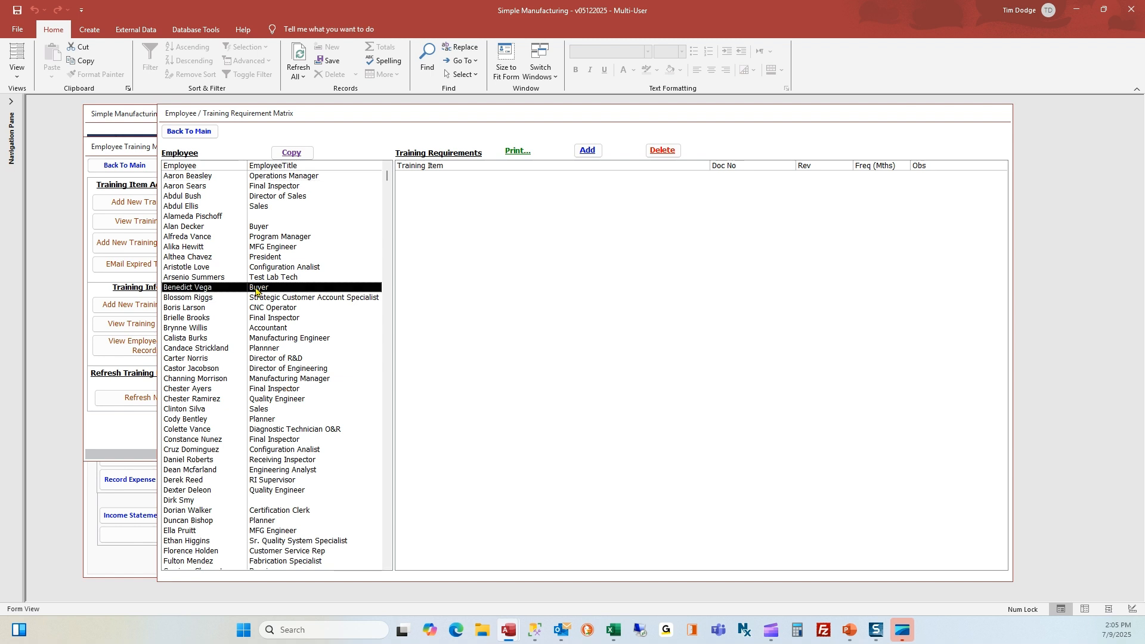
left_click(587, 150)
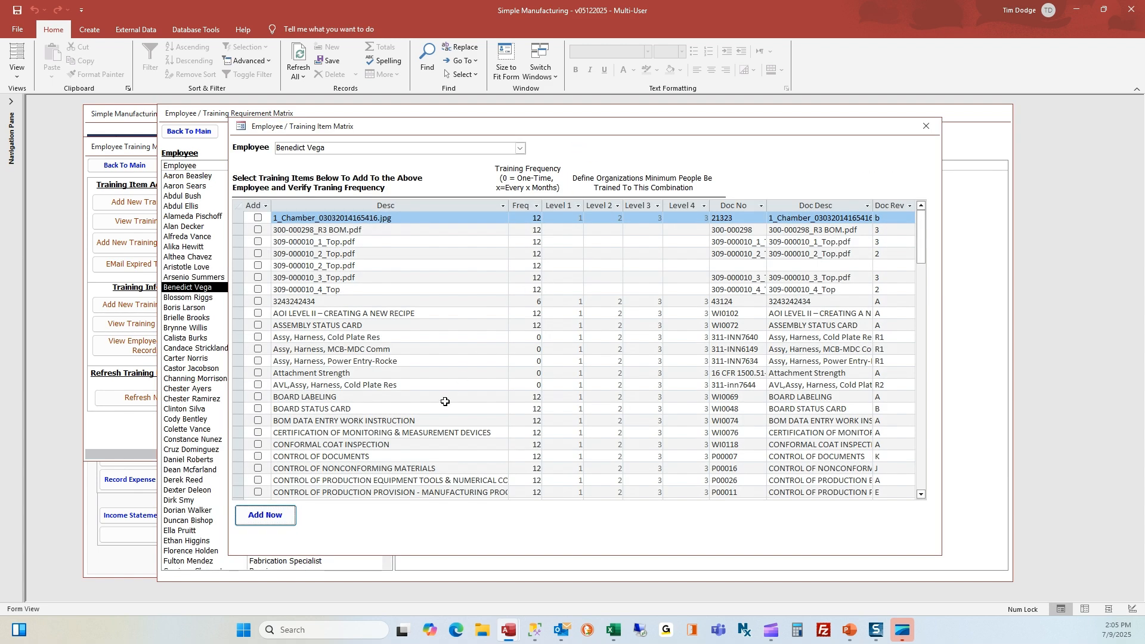
scroll(445, 400, "down", 20)
scroll(444, 402, "down", 12)
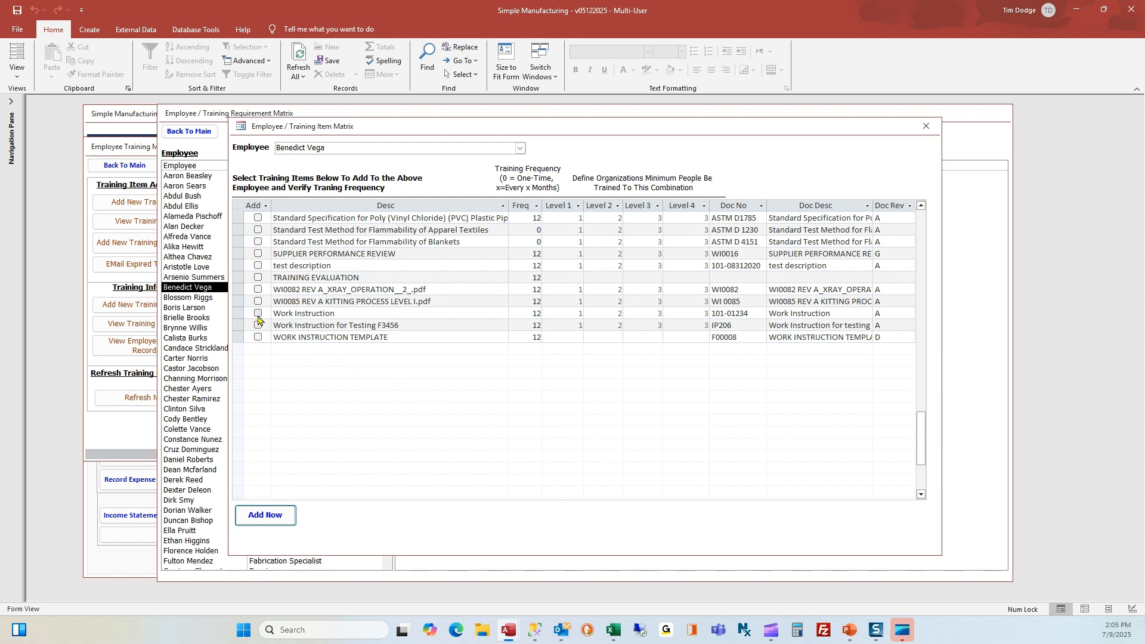
left_click(257, 314)
left_click(258, 337)
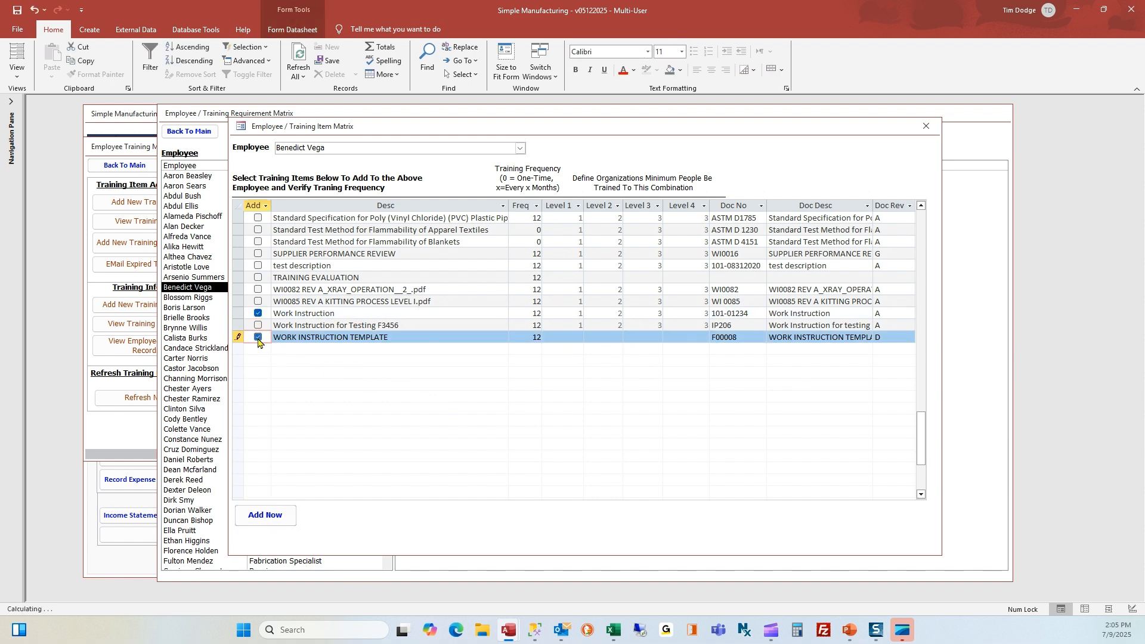
left_click(267, 516)
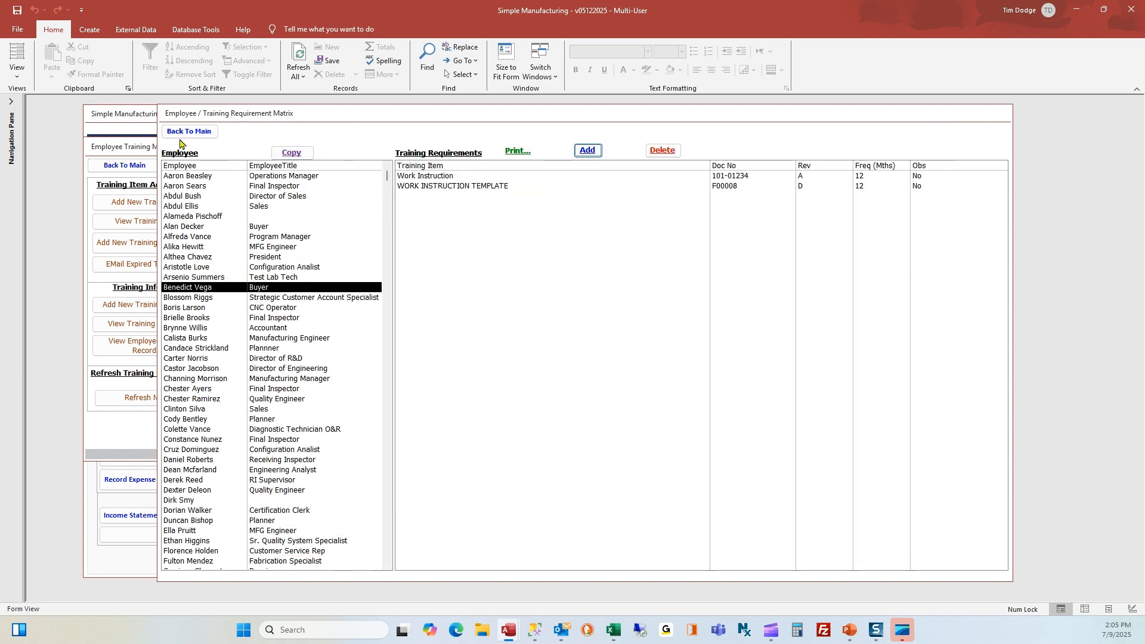
left_click(197, 133)
Refresh training requirements, then preview and close the Buyer employee's training requirements report
left_click(146, 398)
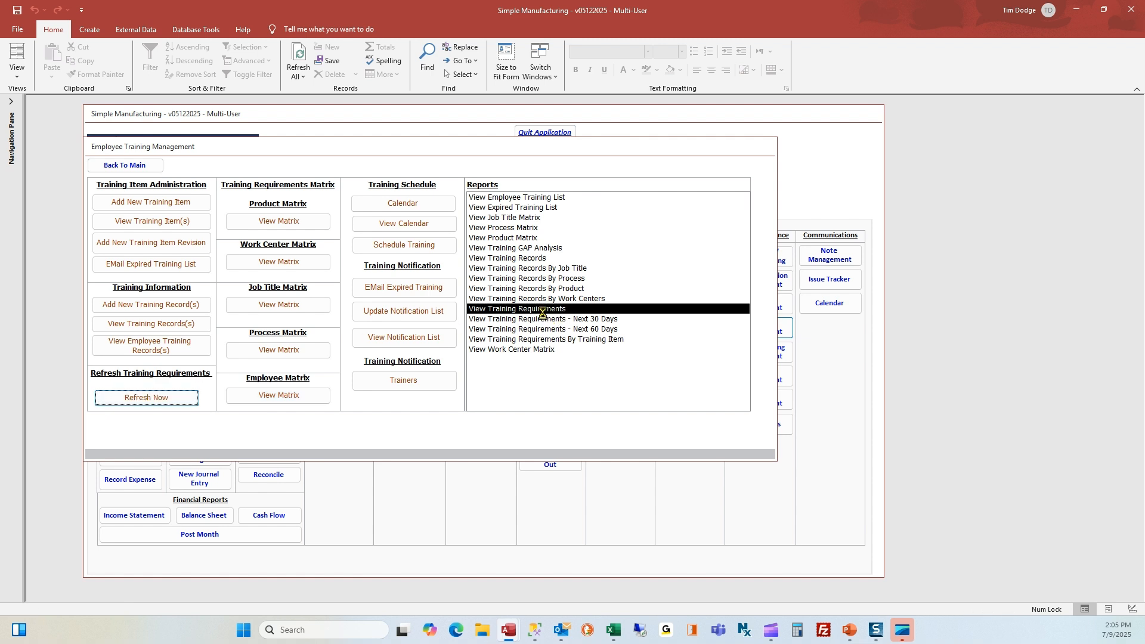
left_click(587, 351)
double_click(547, 309)
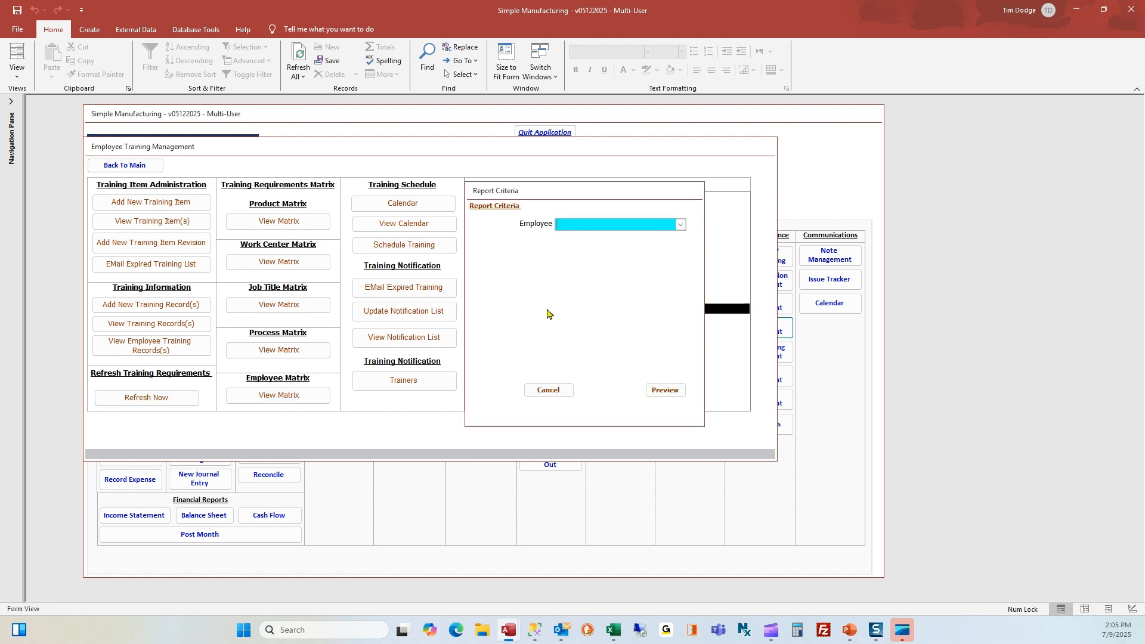
left_click(661, 391)
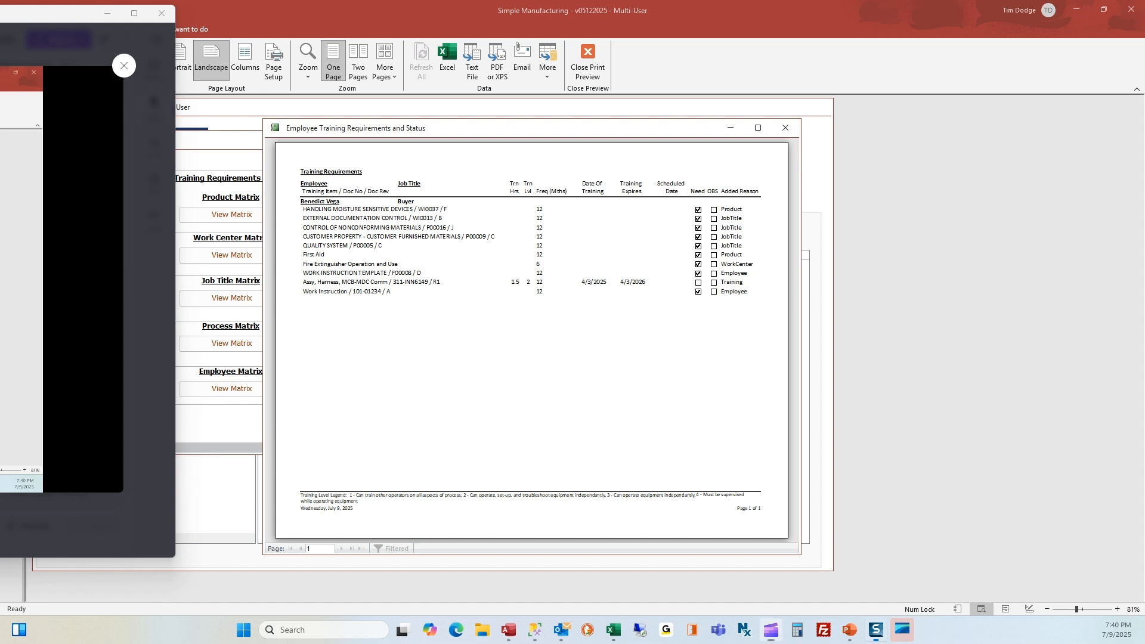
left_click(785, 128)
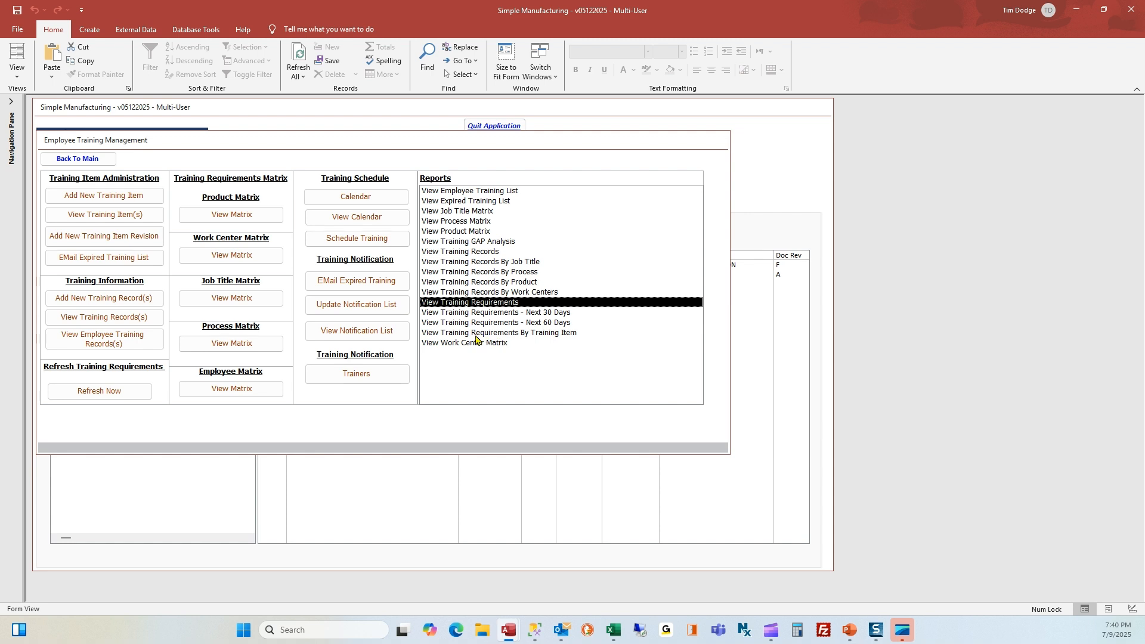
double_click(475, 335)
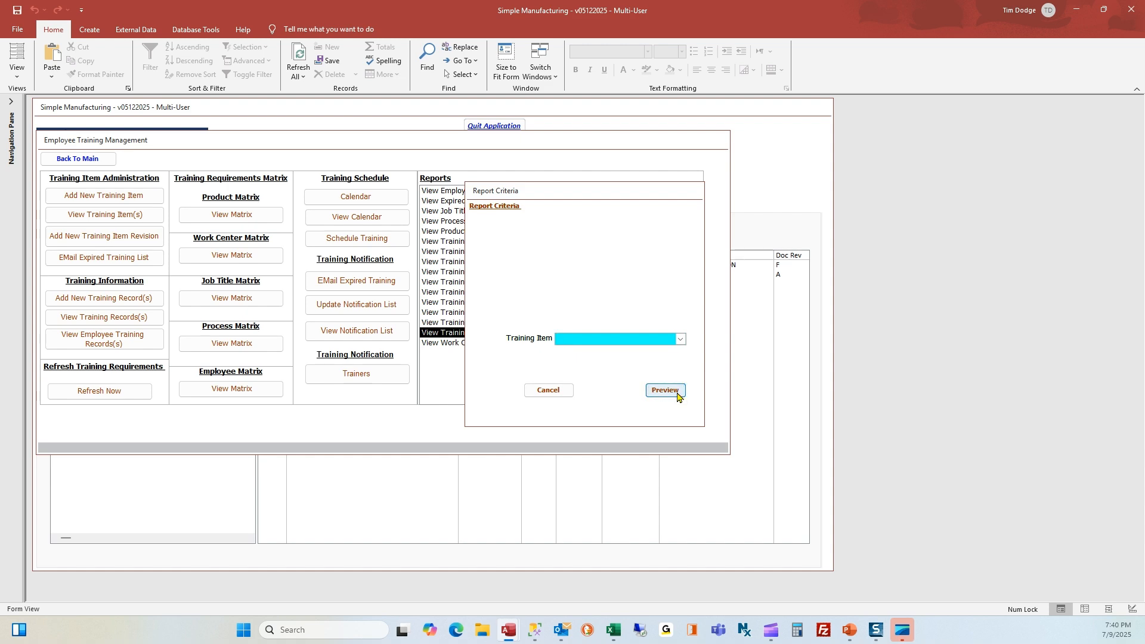
left_click(666, 391)
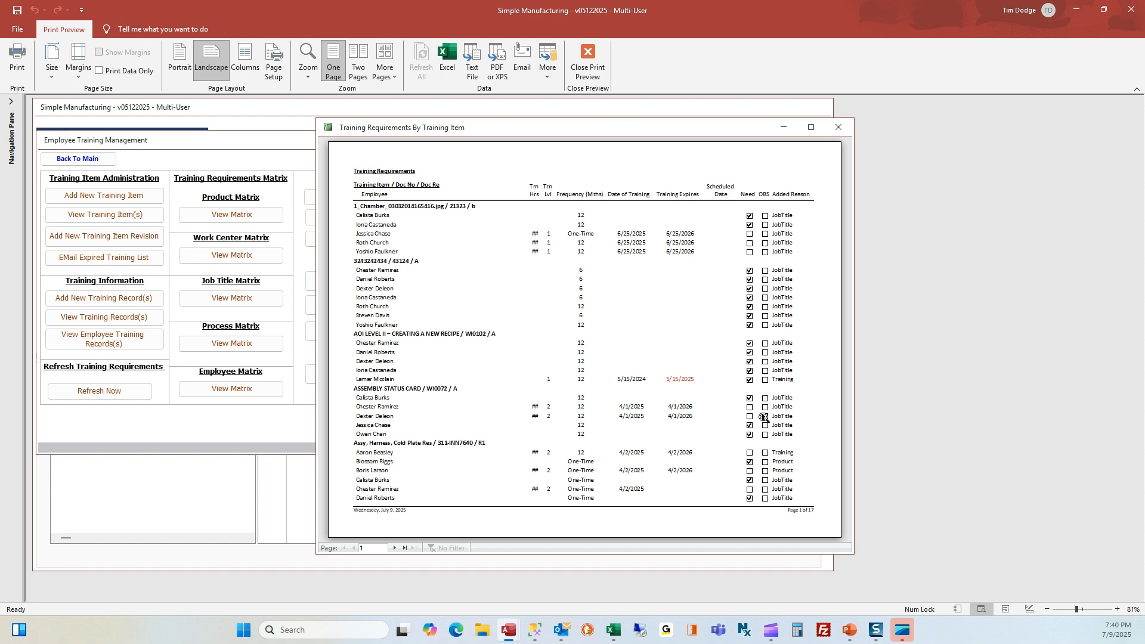
left_click(842, 132)
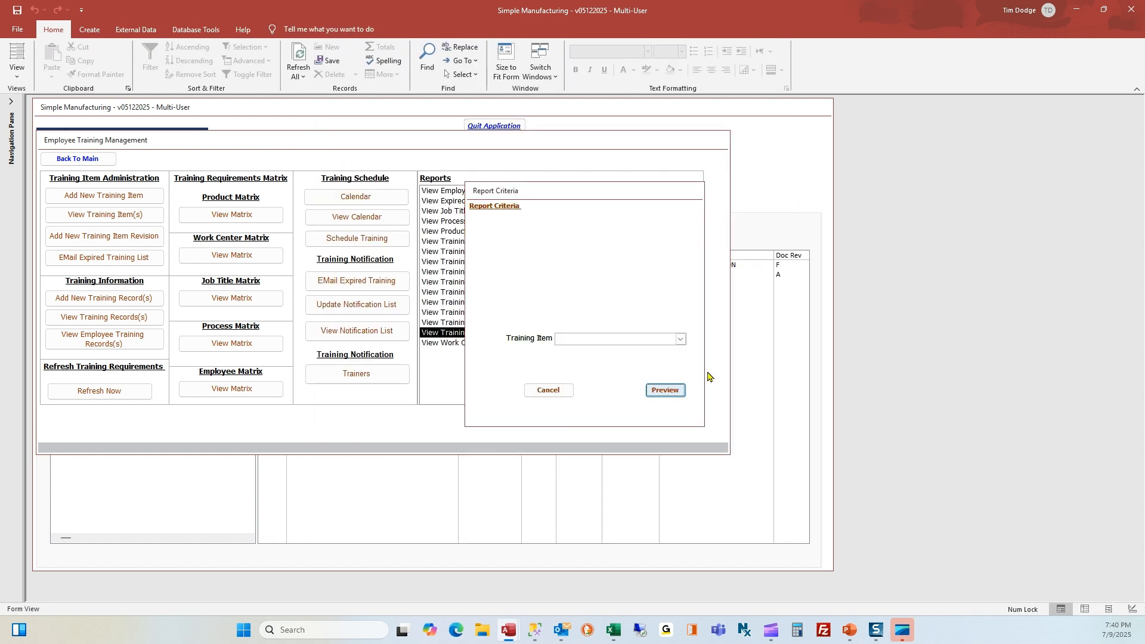
left_click(576, 335)
type("first Aid")
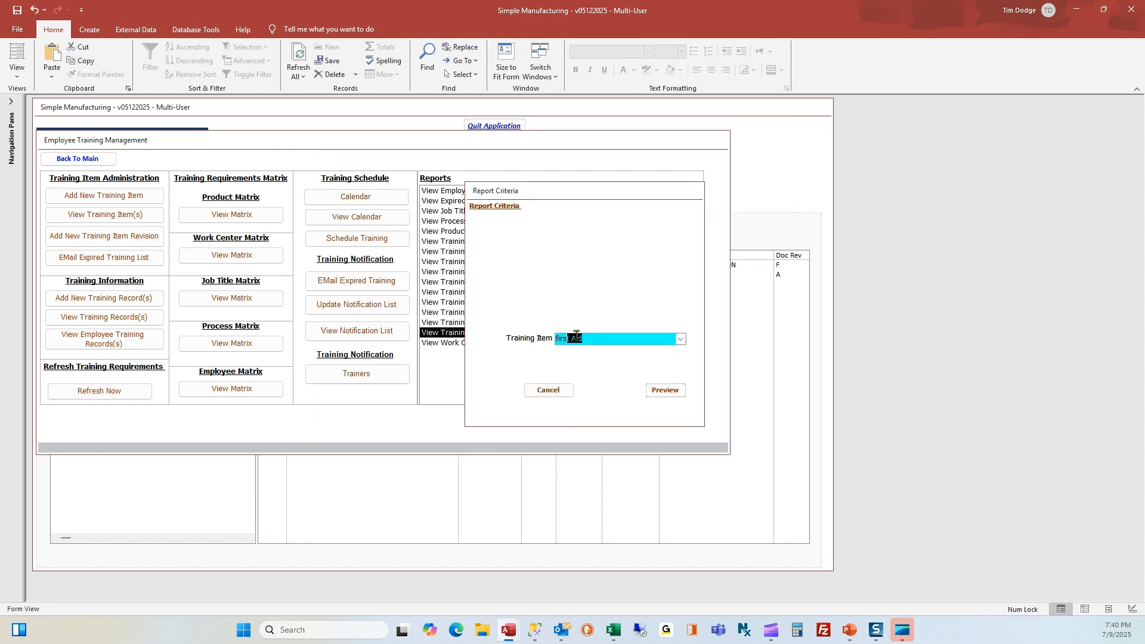
key("Return")
left_click(665, 391)
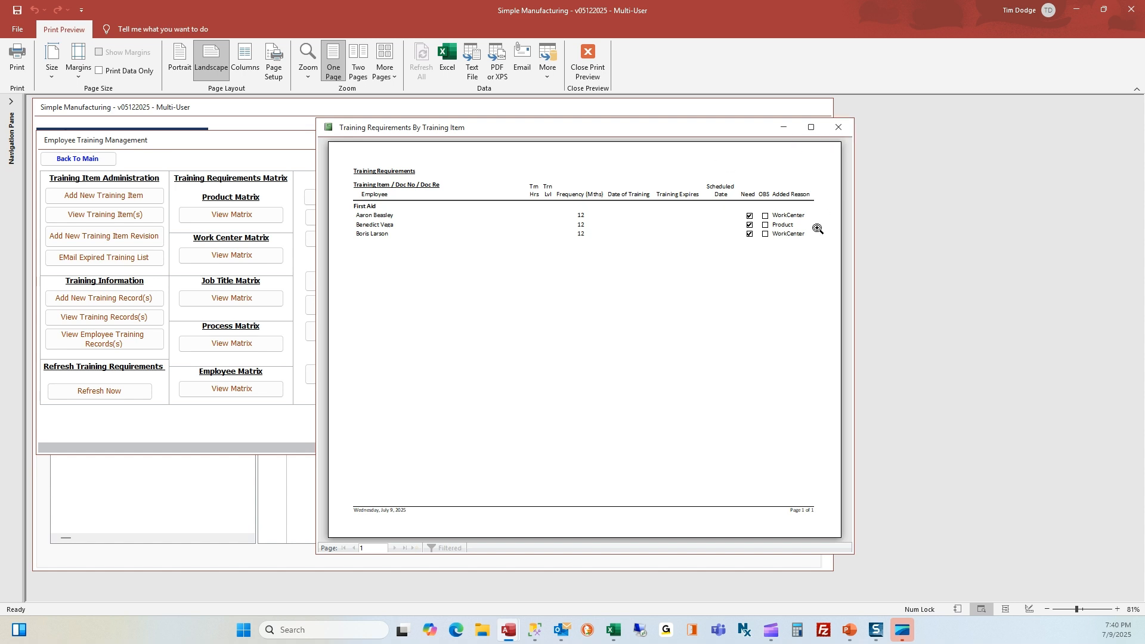
left_click(838, 128)
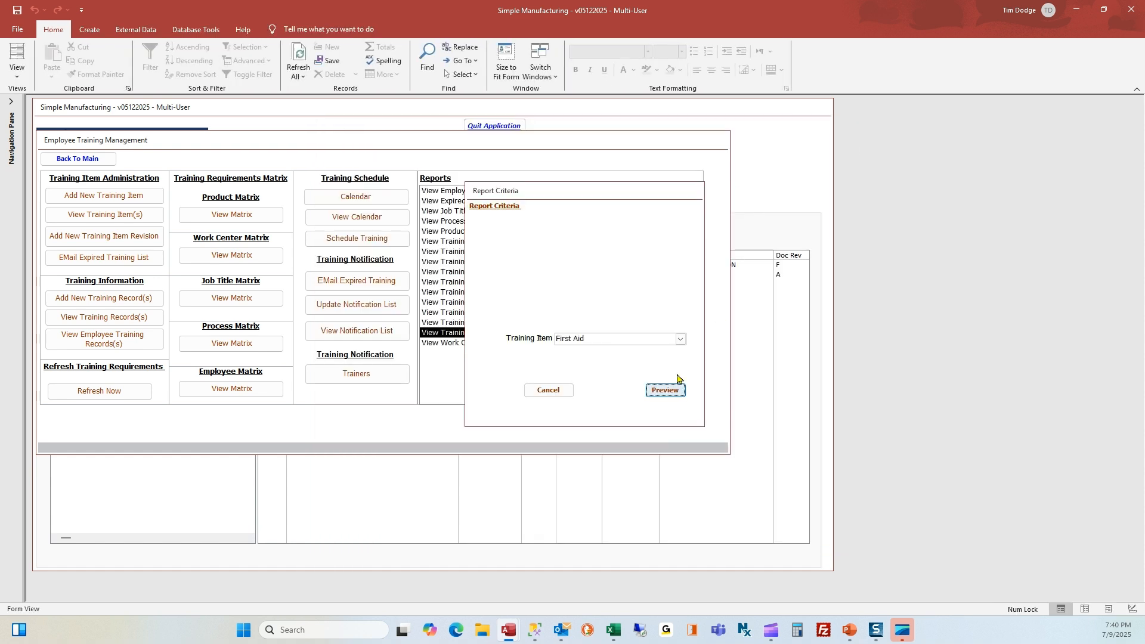
left_click(545, 394)
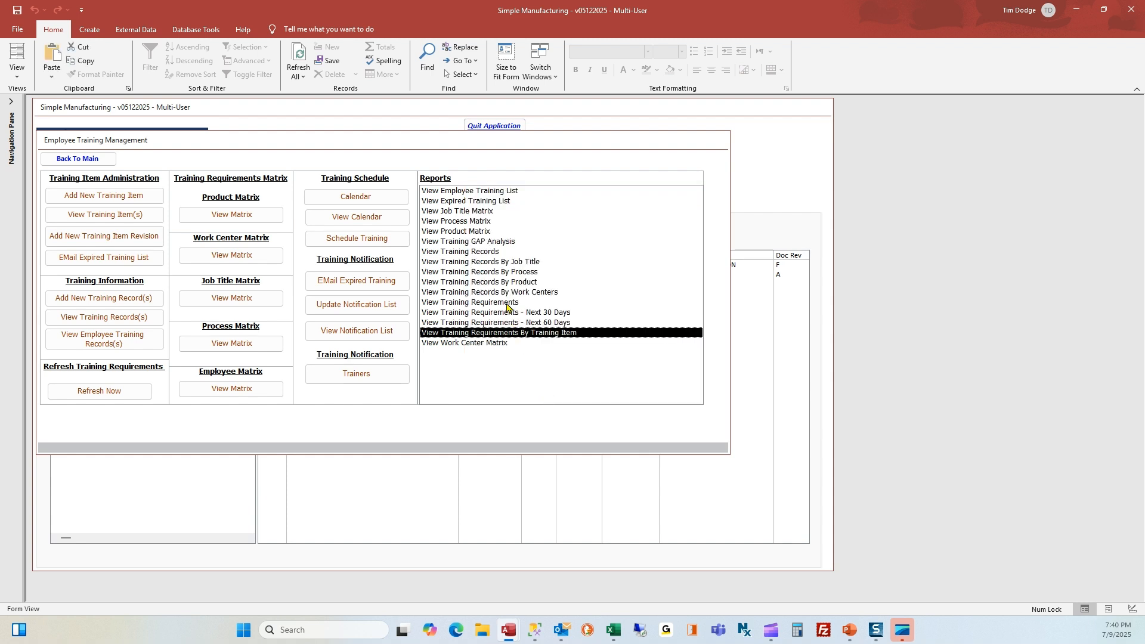
Preview the Buyer employee's Training Requirements and Status report, move it right, and refocus the main screen
double_click(508, 303)
type("ben'")
key("Return")
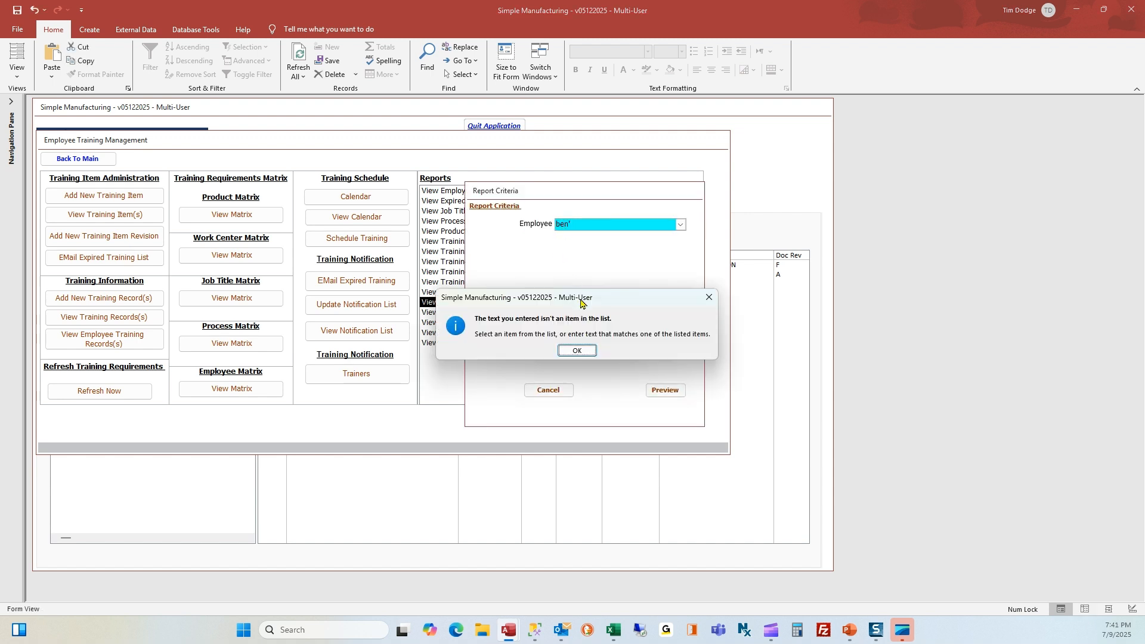
left_click(577, 351)
left_click(586, 278)
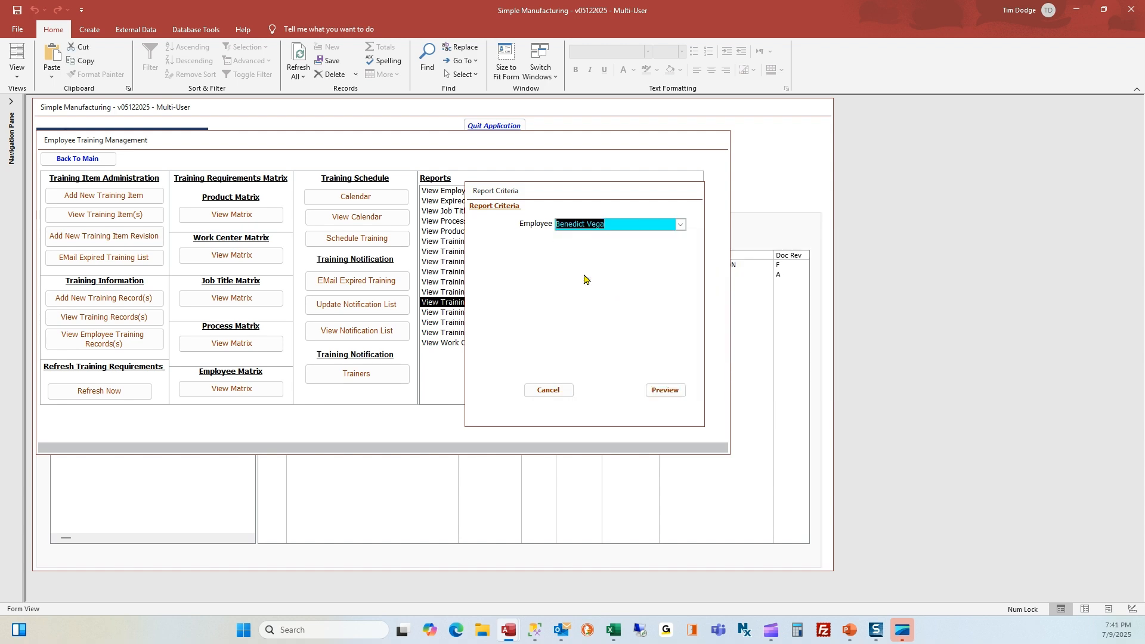
left_click(665, 391)
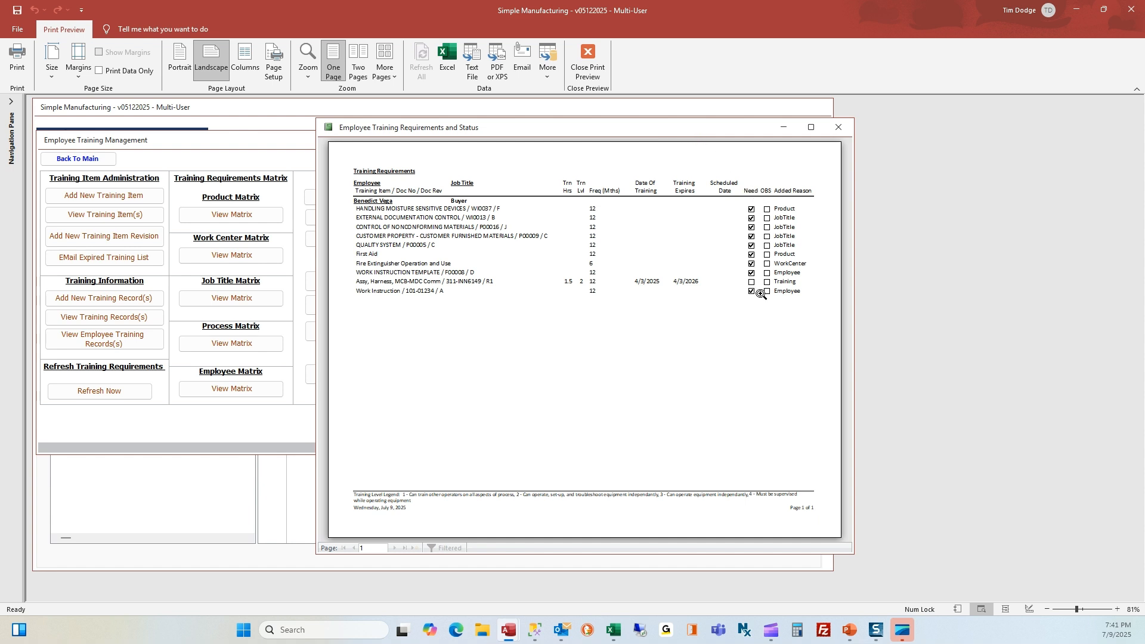
left_click_drag(629, 127, 911, 113)
left_click(110, 111)
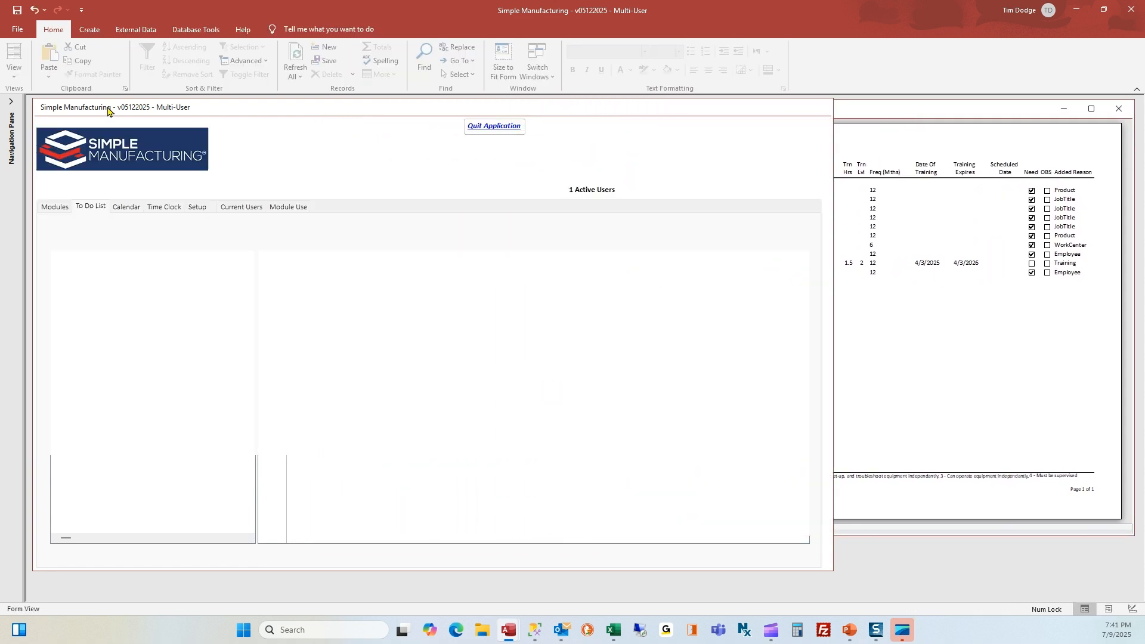
Switch the To Do List's current user to the Buyer employee
left_click_drag(158, 233, 82, 233)
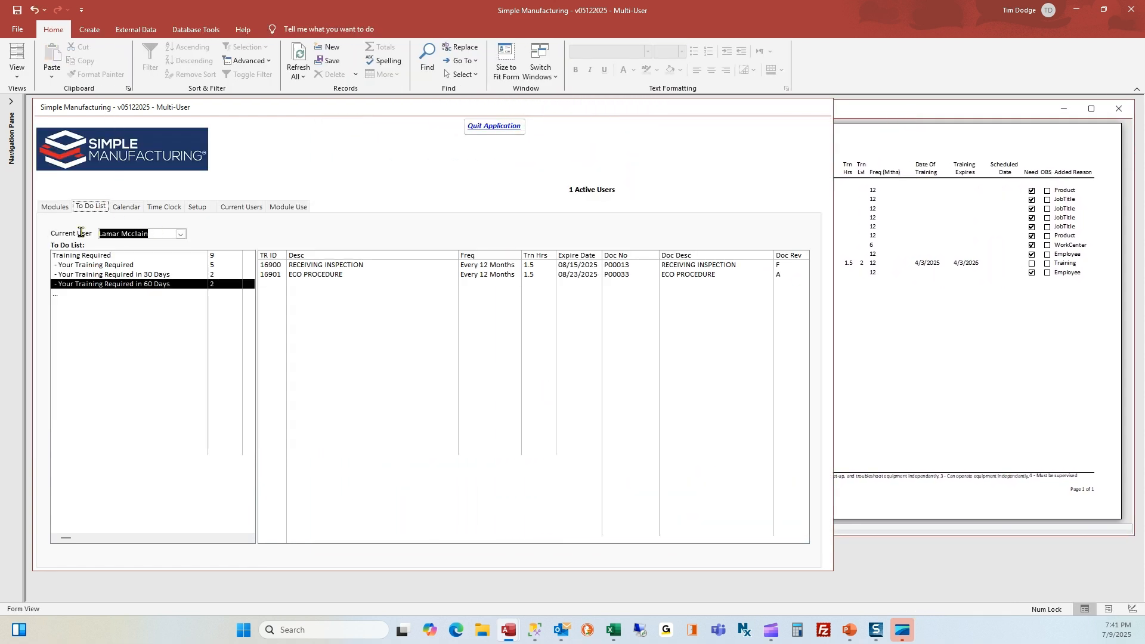
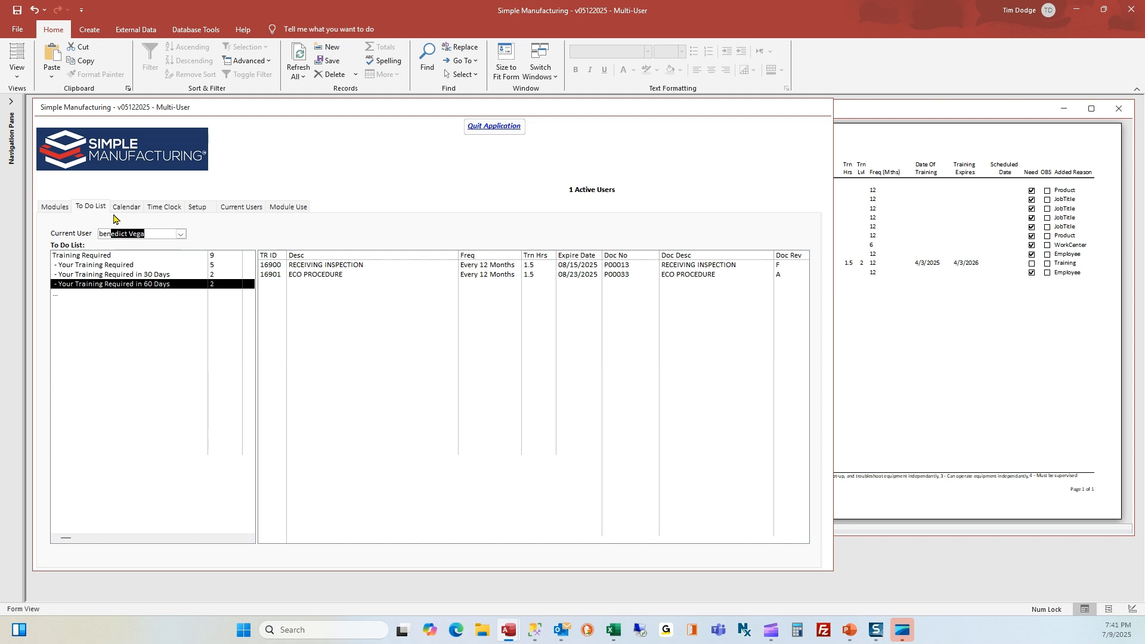
key("Return")
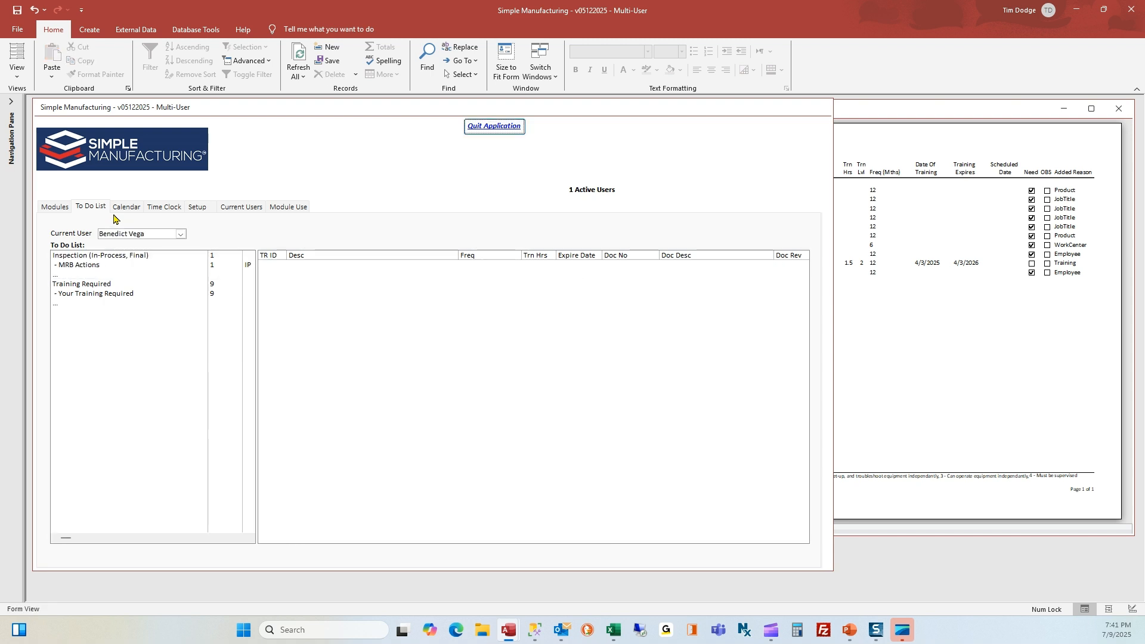
Compare Your Training Required's nine trainings against the report, then close the report and show Modules
left_click(906, 114)
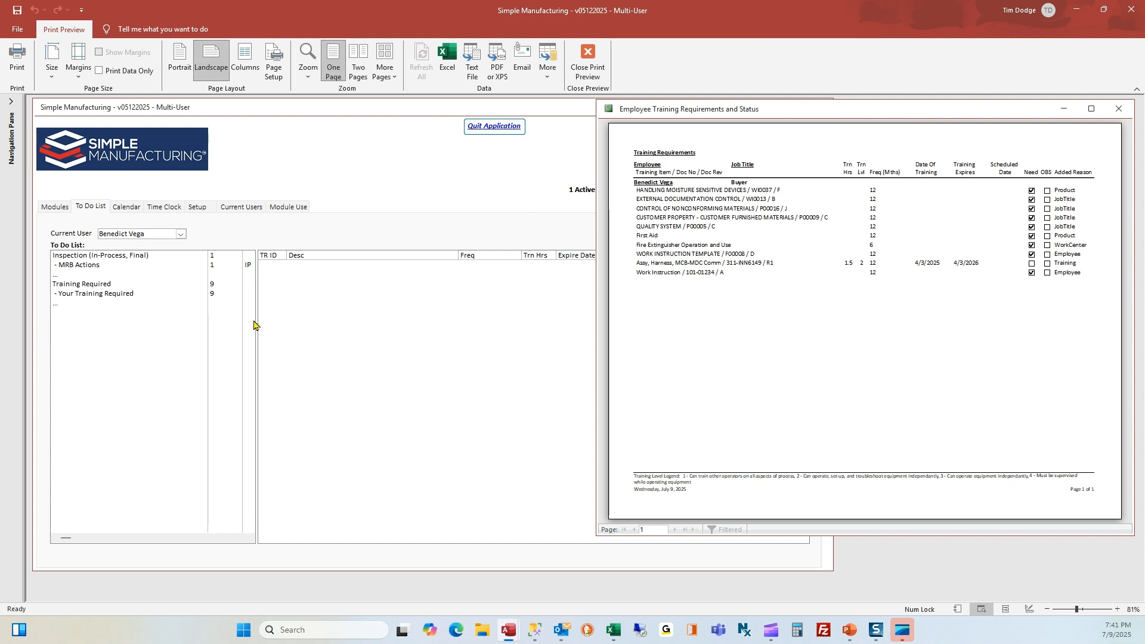
left_click(134, 301)
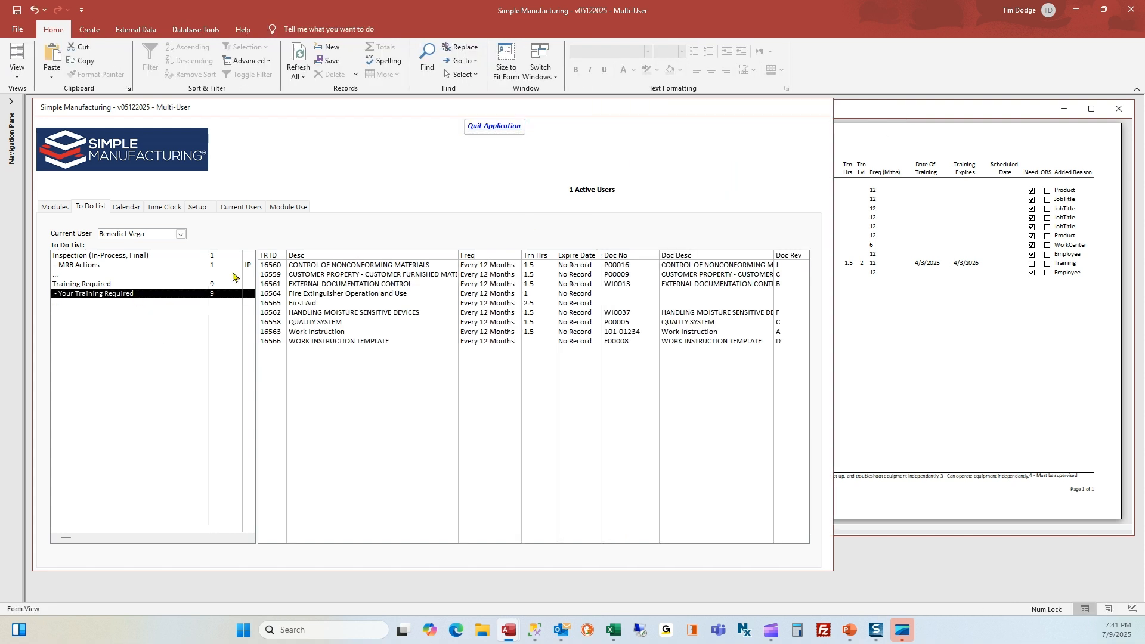
left_click(858, 110)
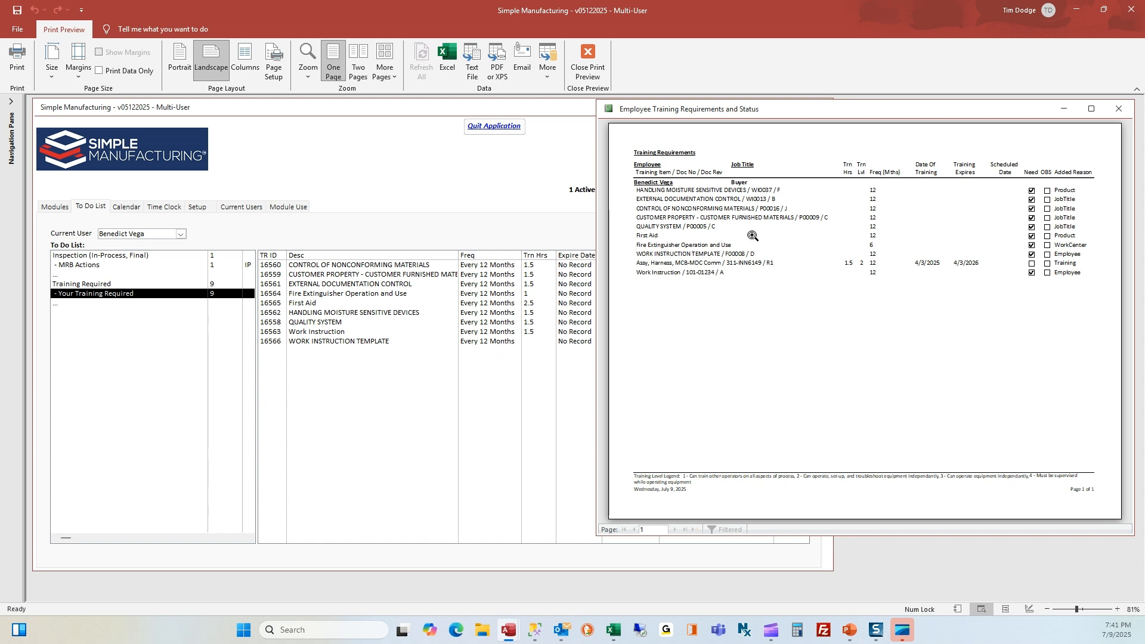
left_click(1121, 110)
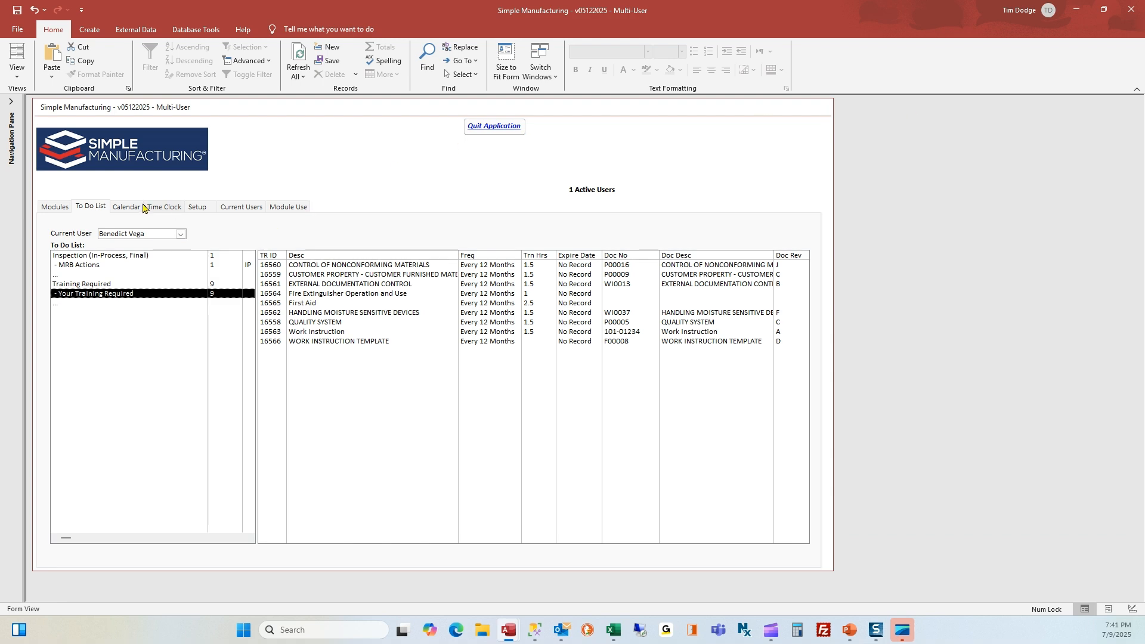
left_click(58, 209)
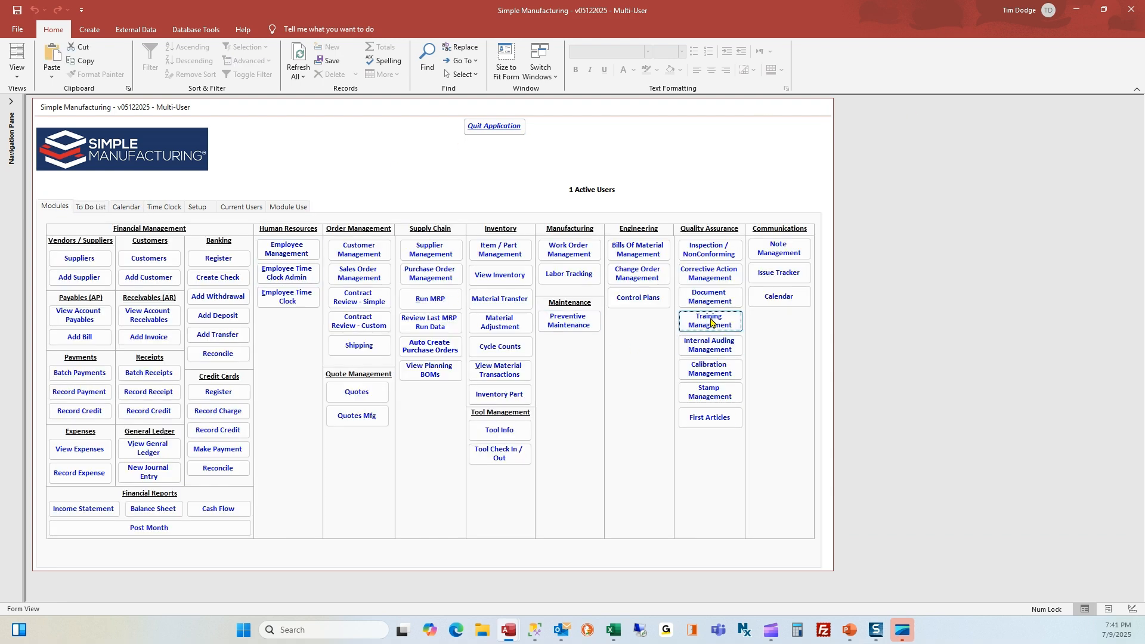
Preview the Final Inspector's training requirements report from Training Management, placed beside the To Do List
left_click(711, 323)
double_click(480, 303)
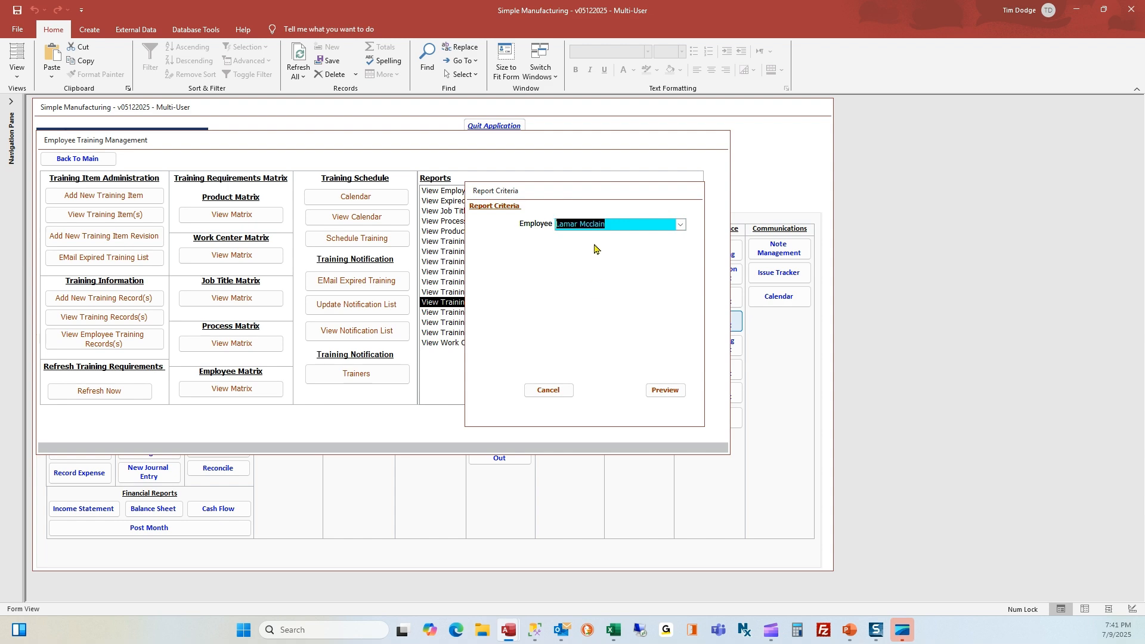
left_click(668, 392)
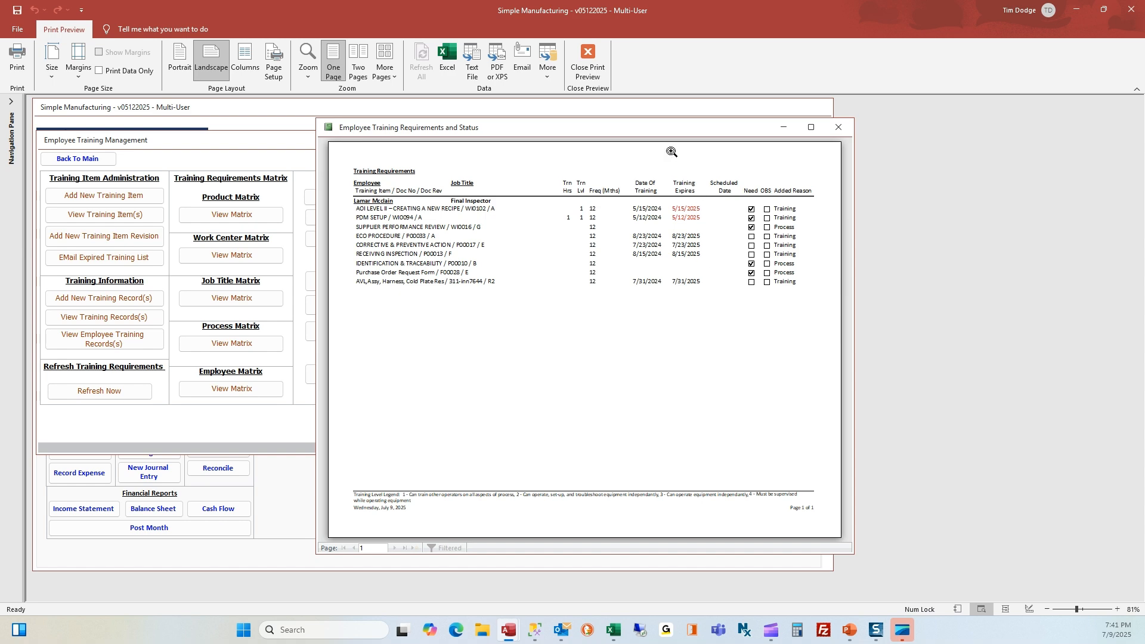
left_click_drag(659, 131, 953, 110)
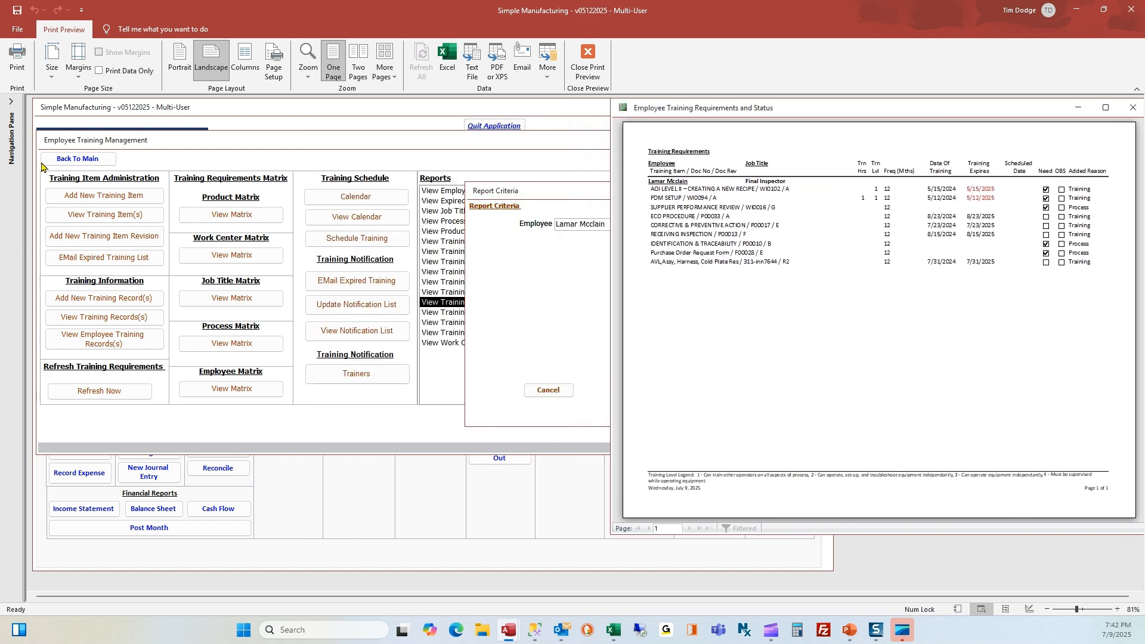
left_click(88, 104)
left_click(91, 206)
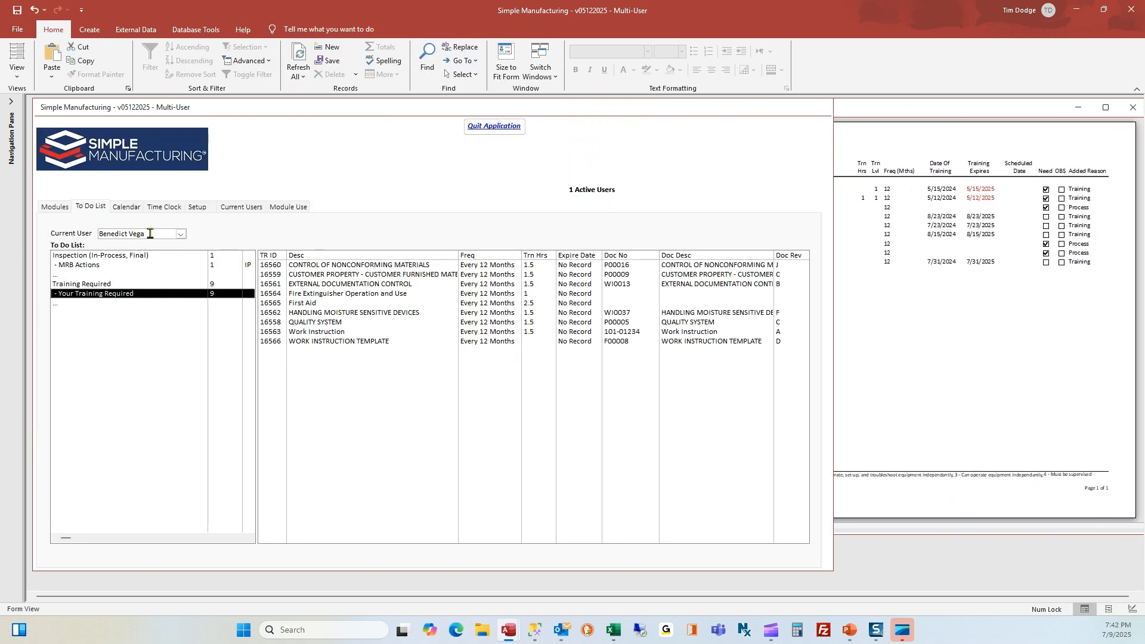
Switch the to-do list to the Final Inspector and compare 30- and 60-day trainings with the report
key("Return")
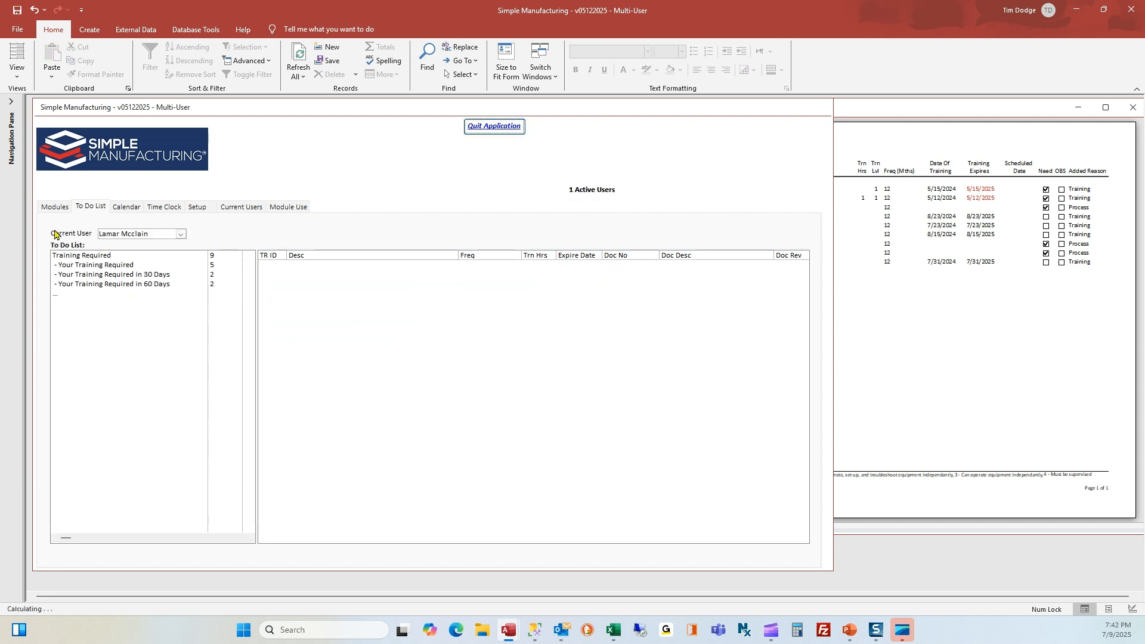
left_click(135, 277)
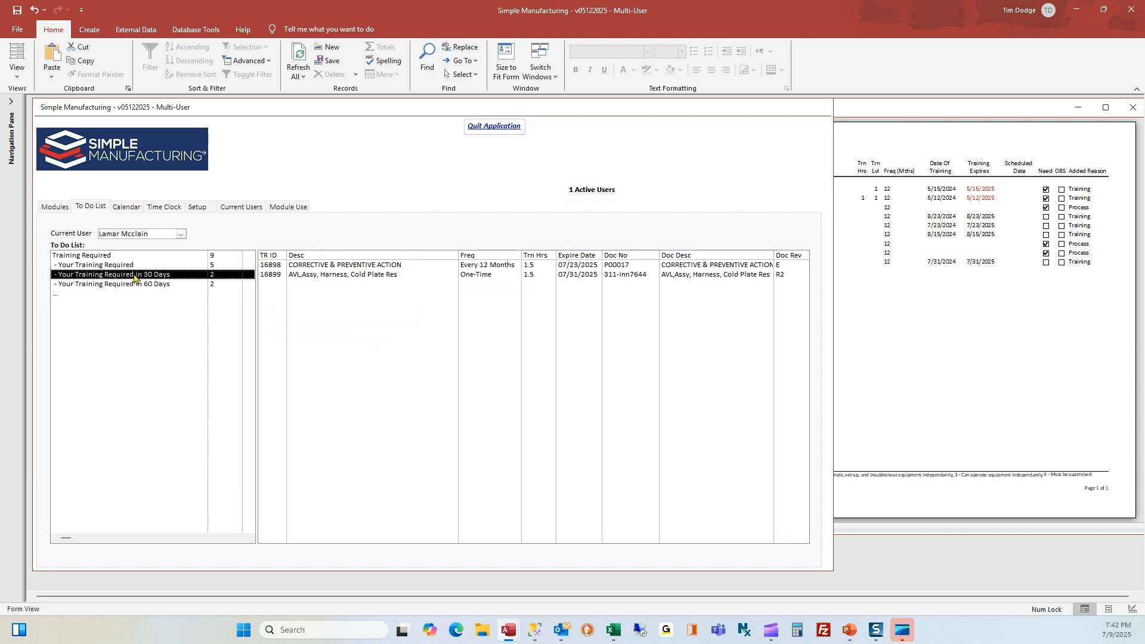
left_click(872, 112)
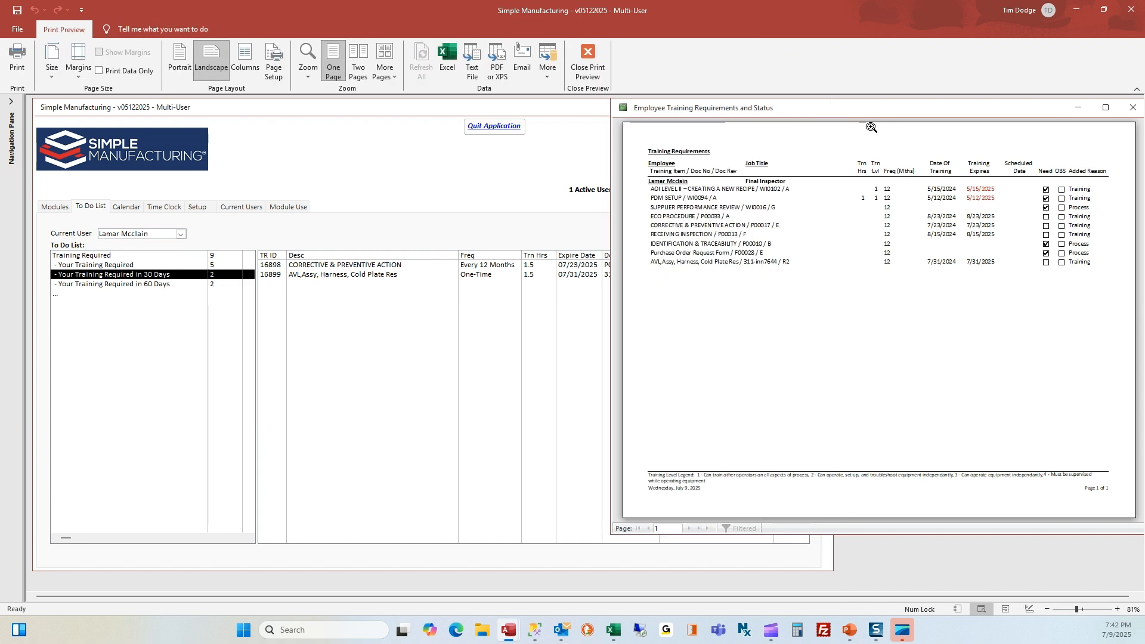
left_click(161, 287)
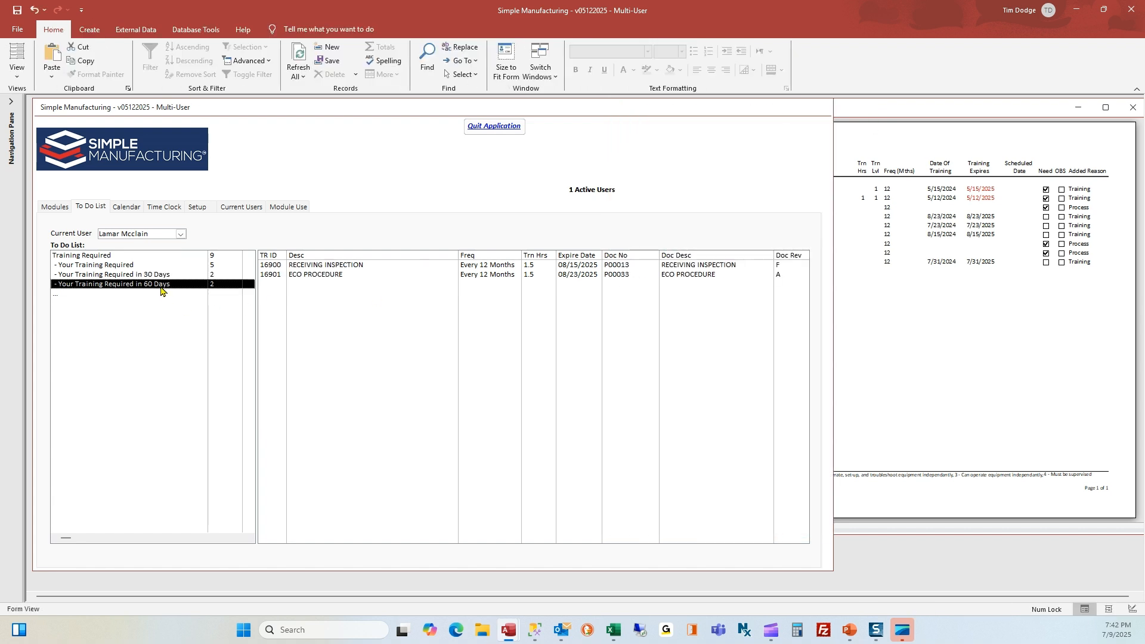
left_click(900, 121)
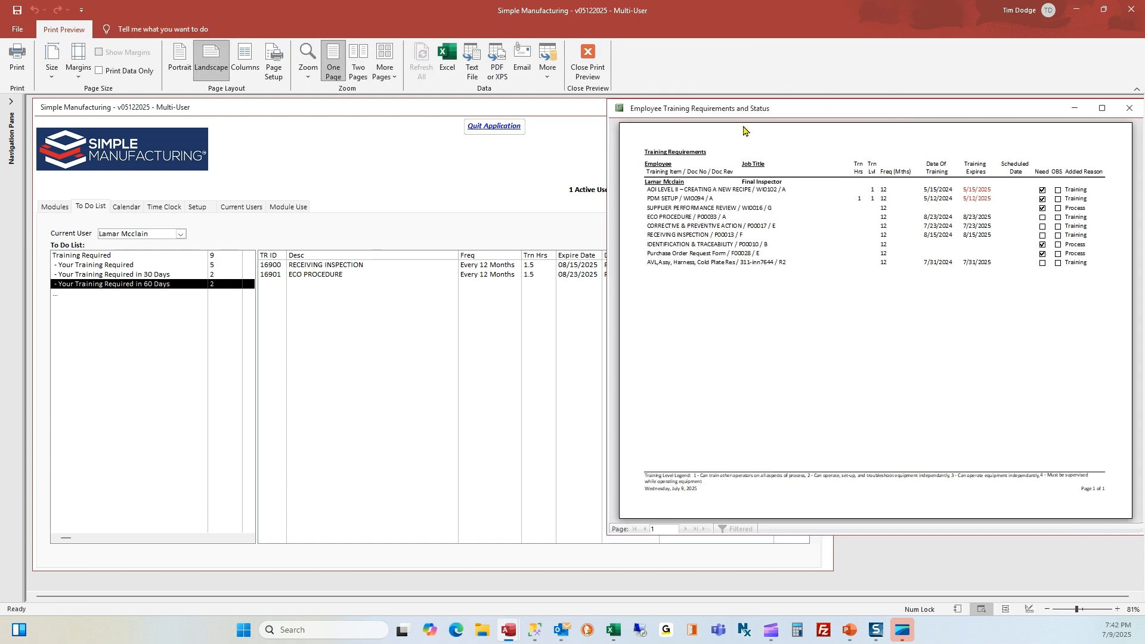
Close the training requirements report preview and return to the module list
left_click_drag(917, 115, 659, 135)
left_click(875, 128)
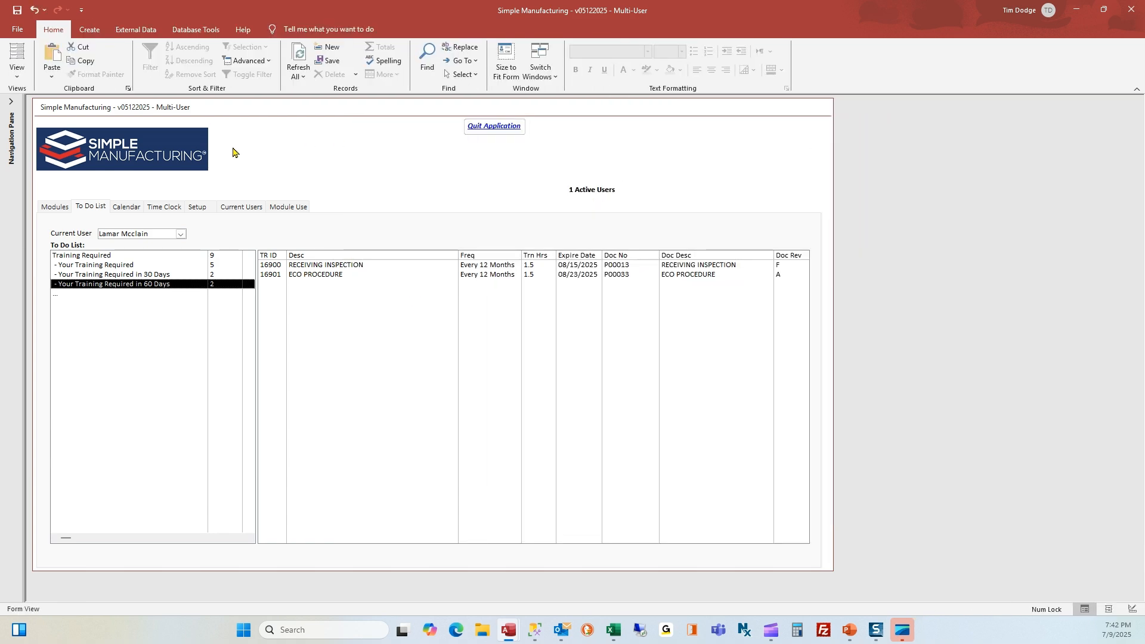
left_click(59, 207)
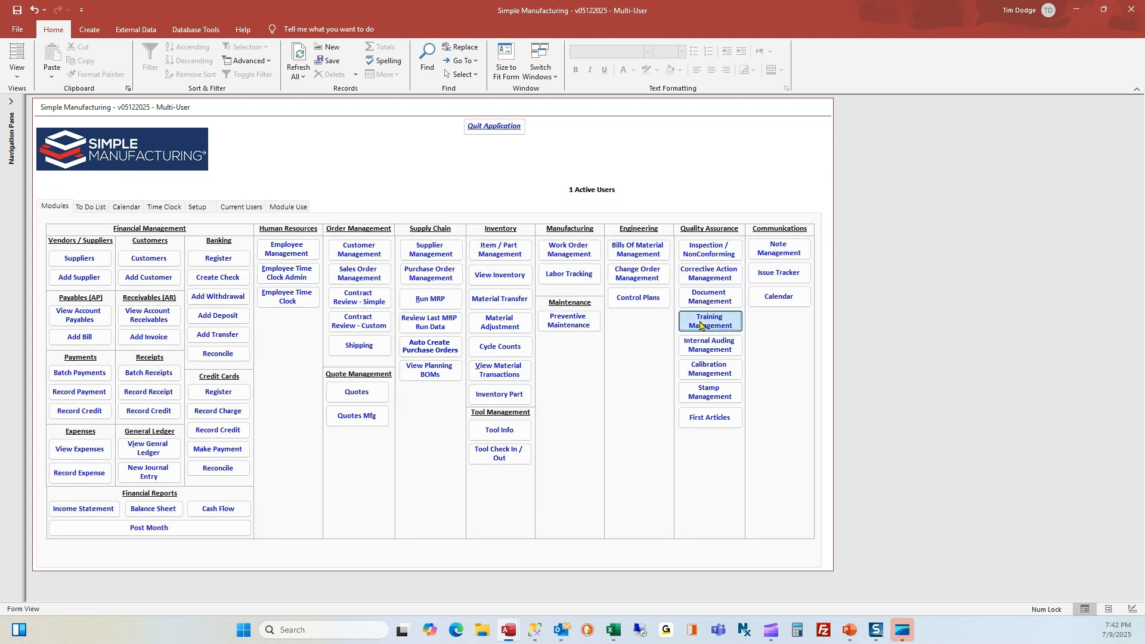
Open the July 2025 training calendar, show only Required Training, and select the July 23 entry
left_click(706, 326)
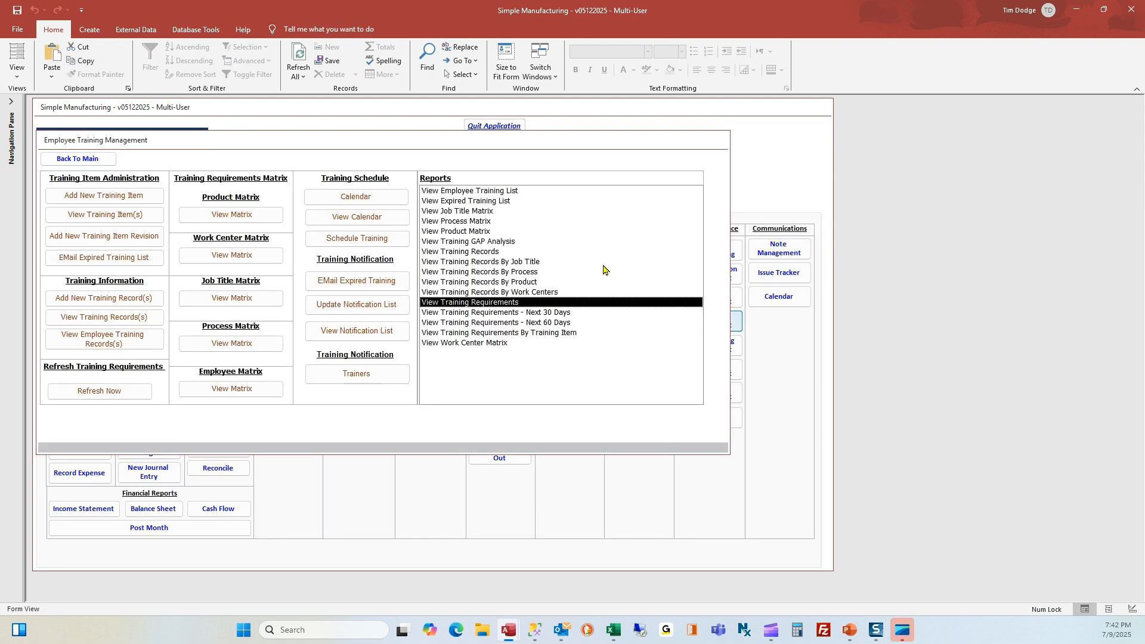
left_click(349, 225)
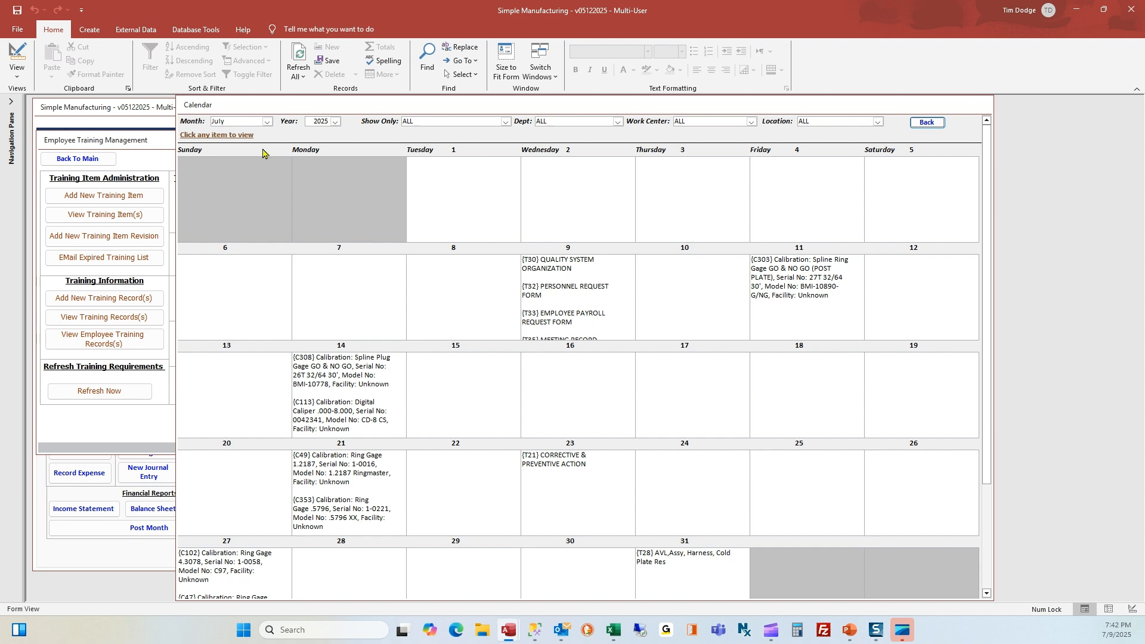
left_click(242, 121)
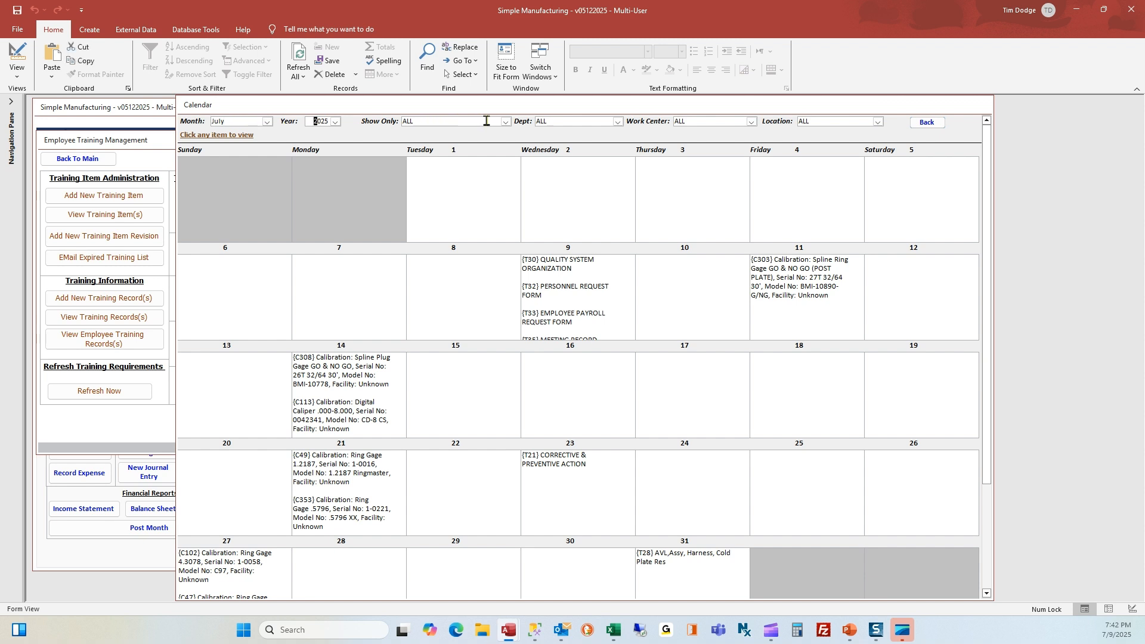
left_click(505, 122)
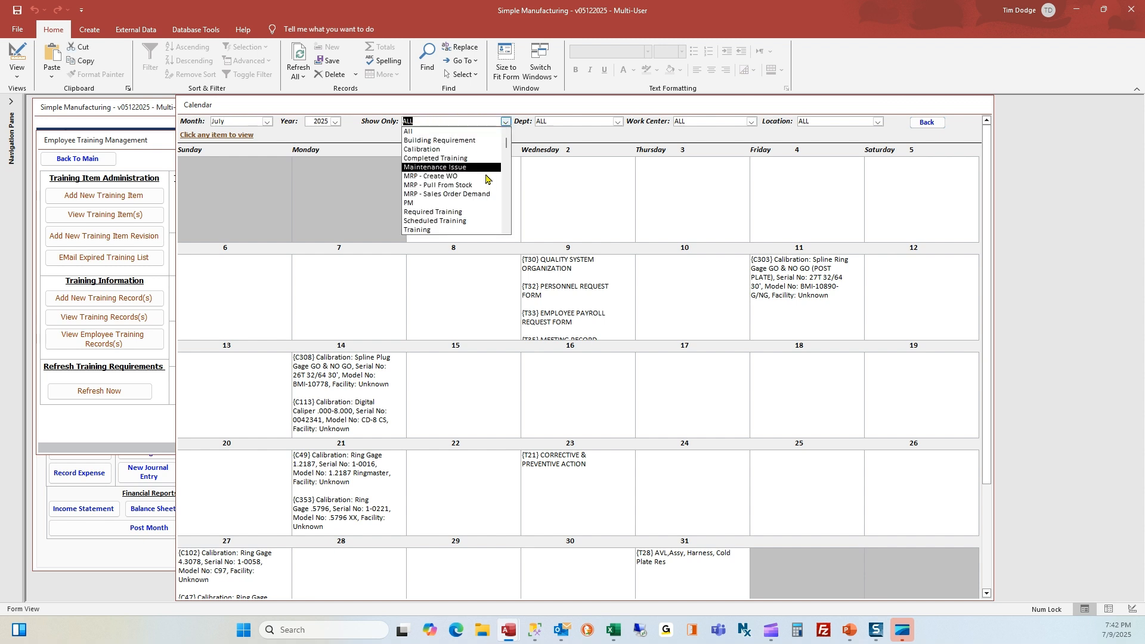
left_click(476, 212)
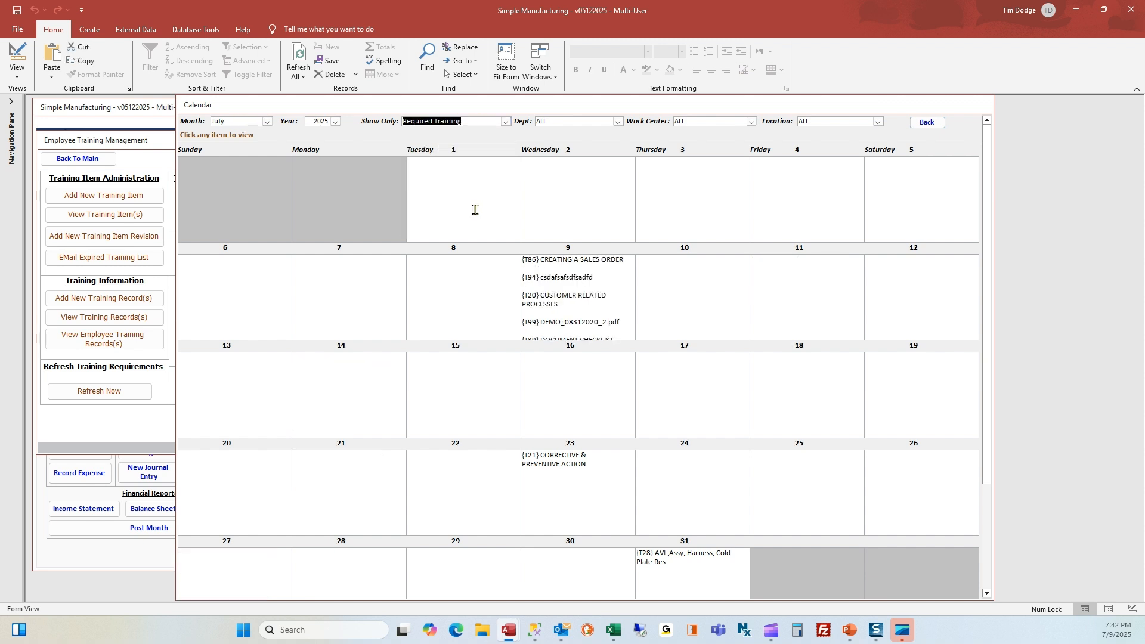
left_click(565, 455)
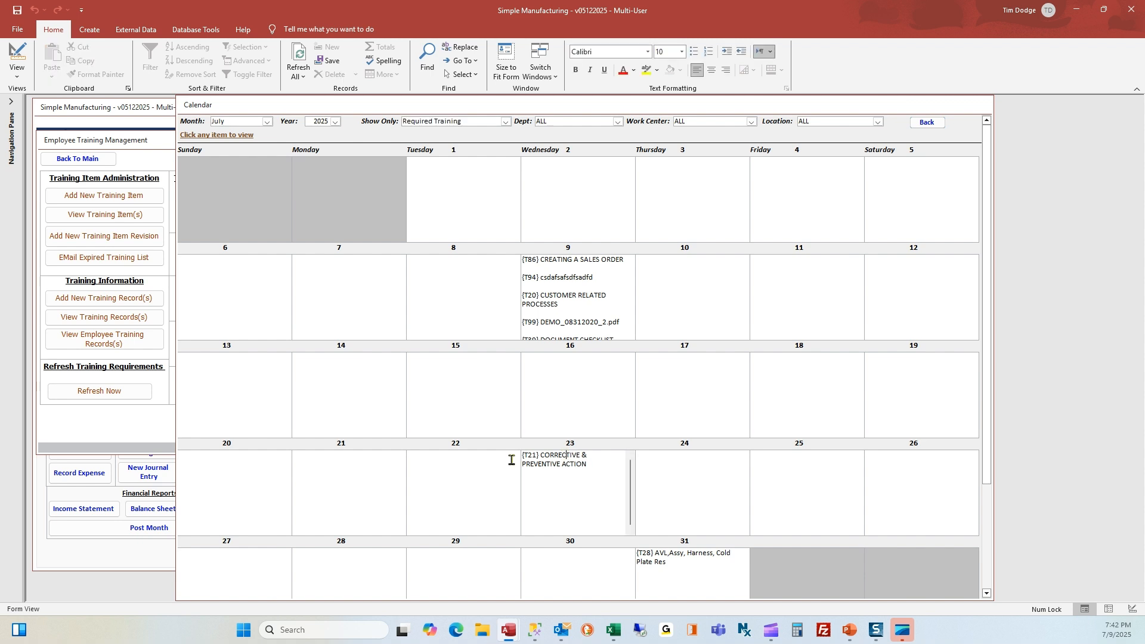
Review the July 23 CORRECTIVE & PREVENTIVE ACTION training record and return to the calendar
double_click(555, 457)
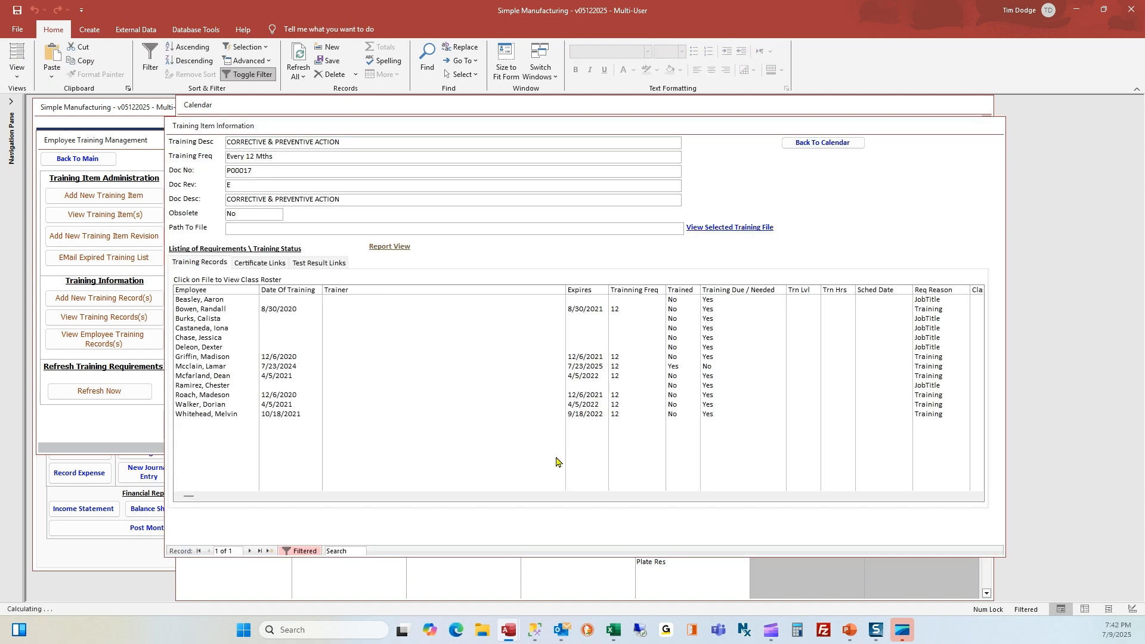
left_click(298, 370)
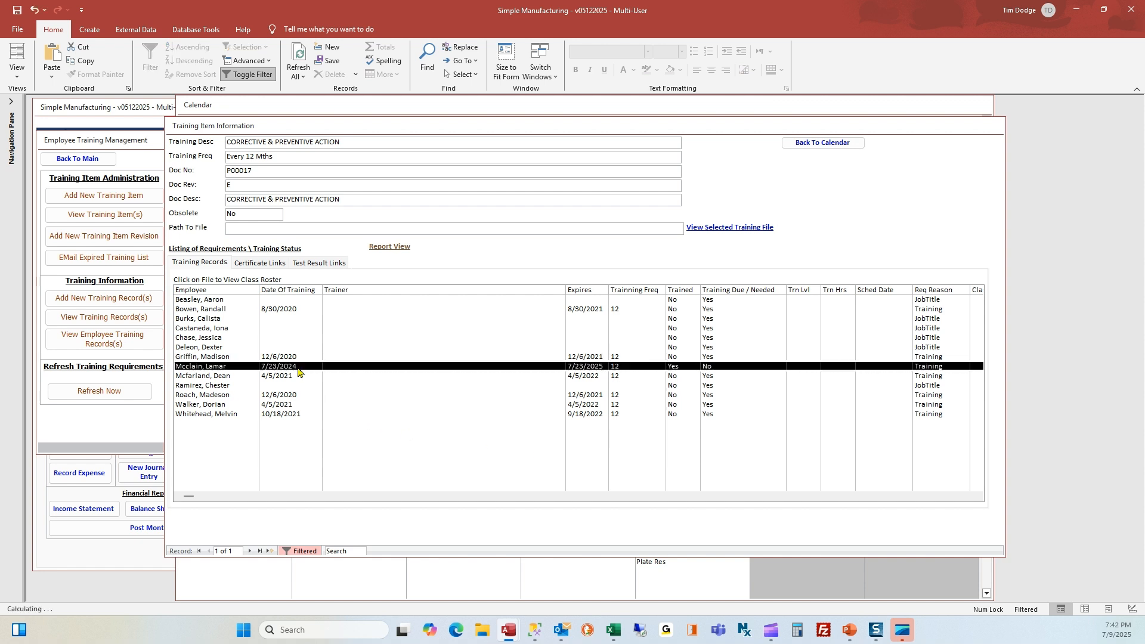
left_click(292, 301)
left_click(287, 369)
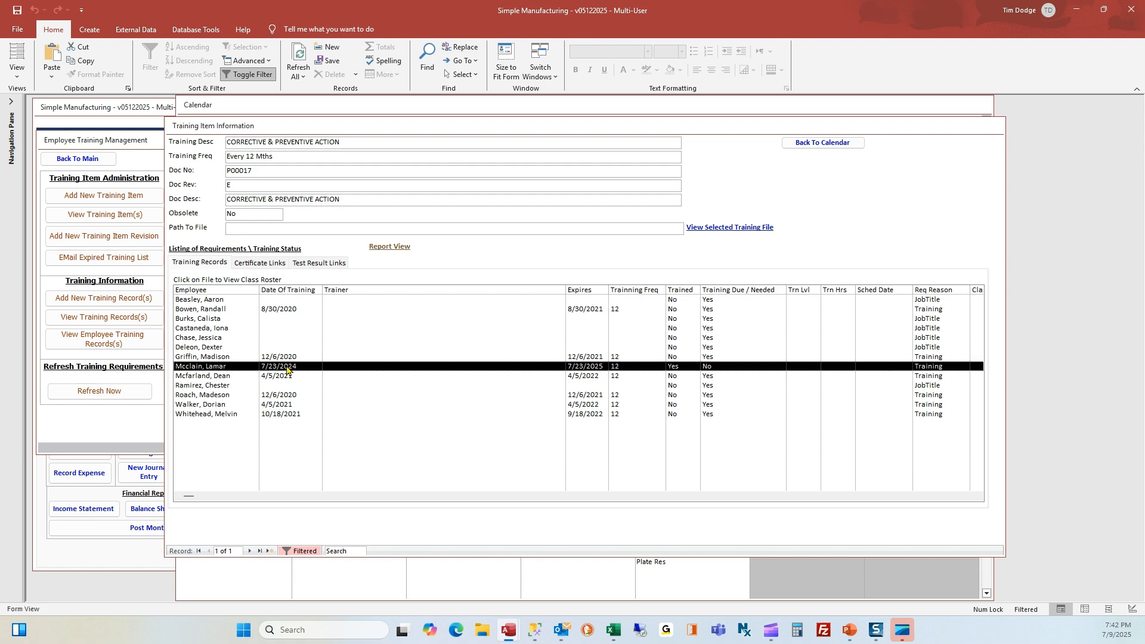
left_click(841, 143)
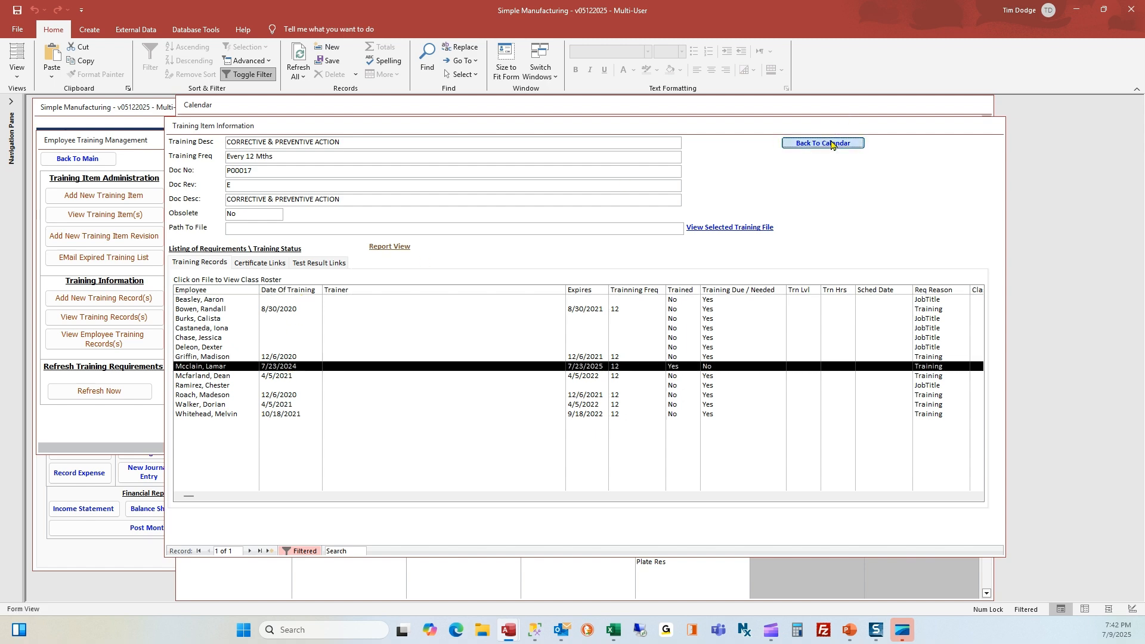
Review the July 31 AVL harness training record, then close the calendar to Training Management
left_click(691, 558)
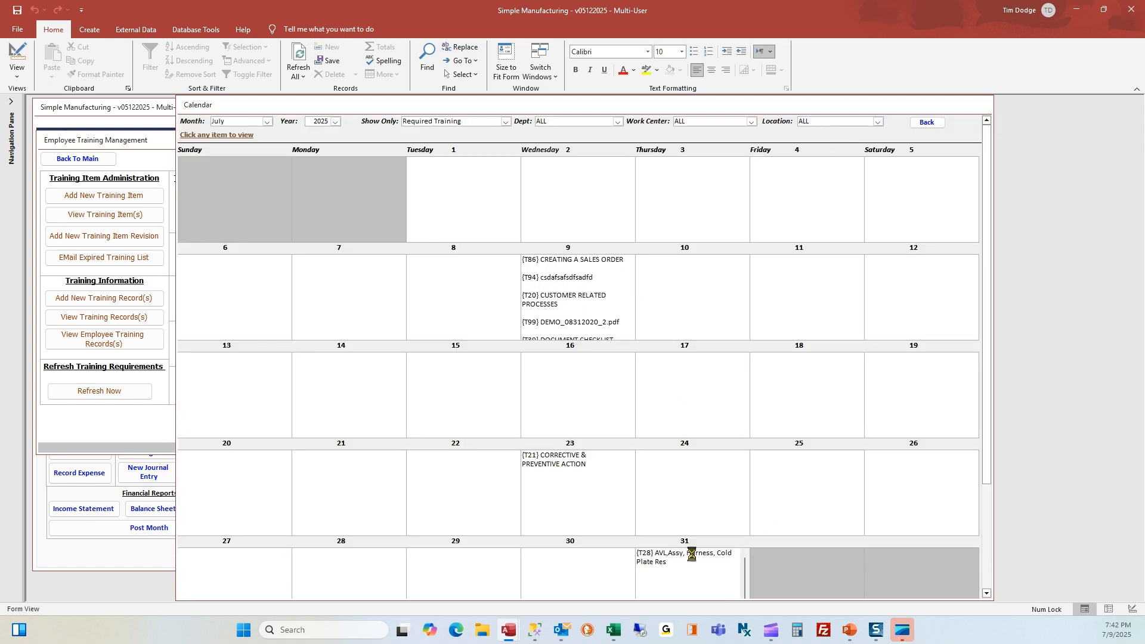
left_click(269, 359)
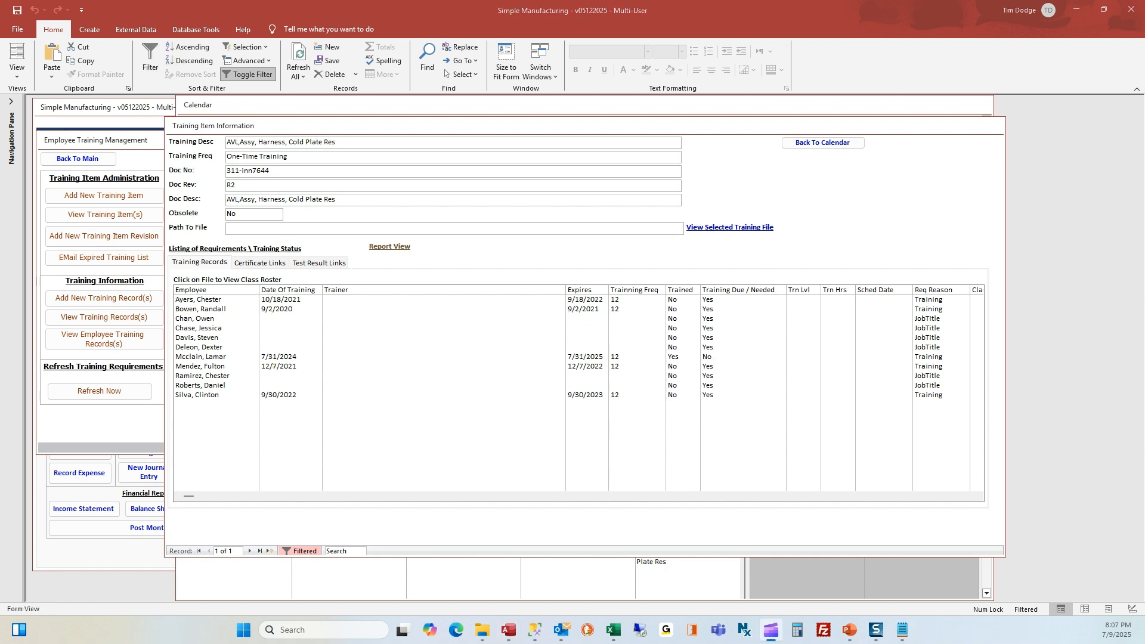
left_click(821, 143)
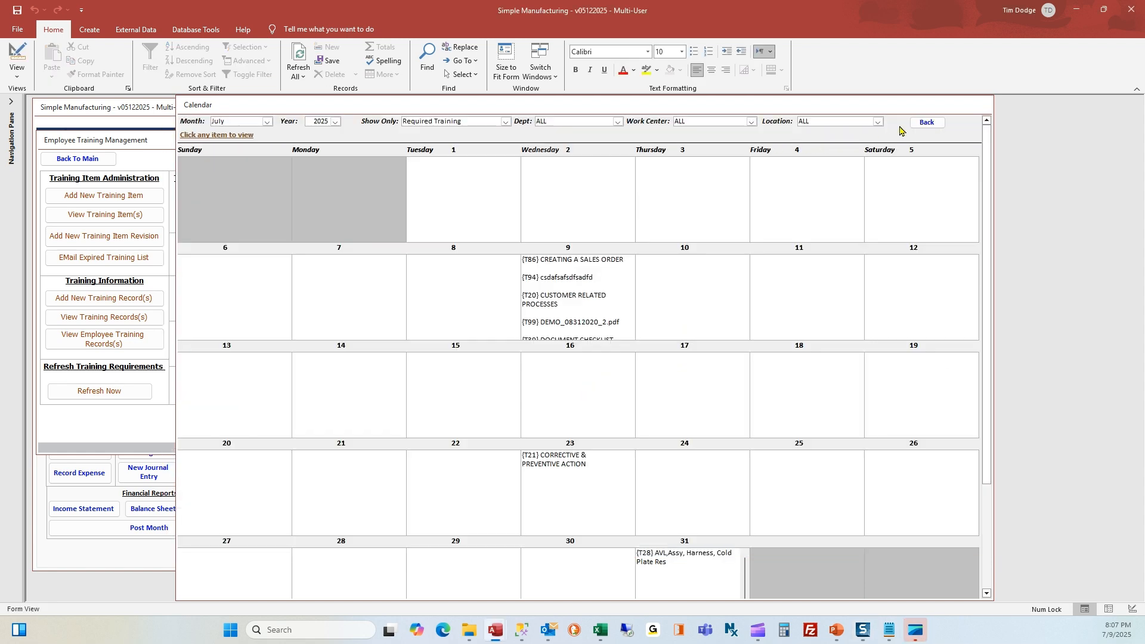
left_click(925, 124)
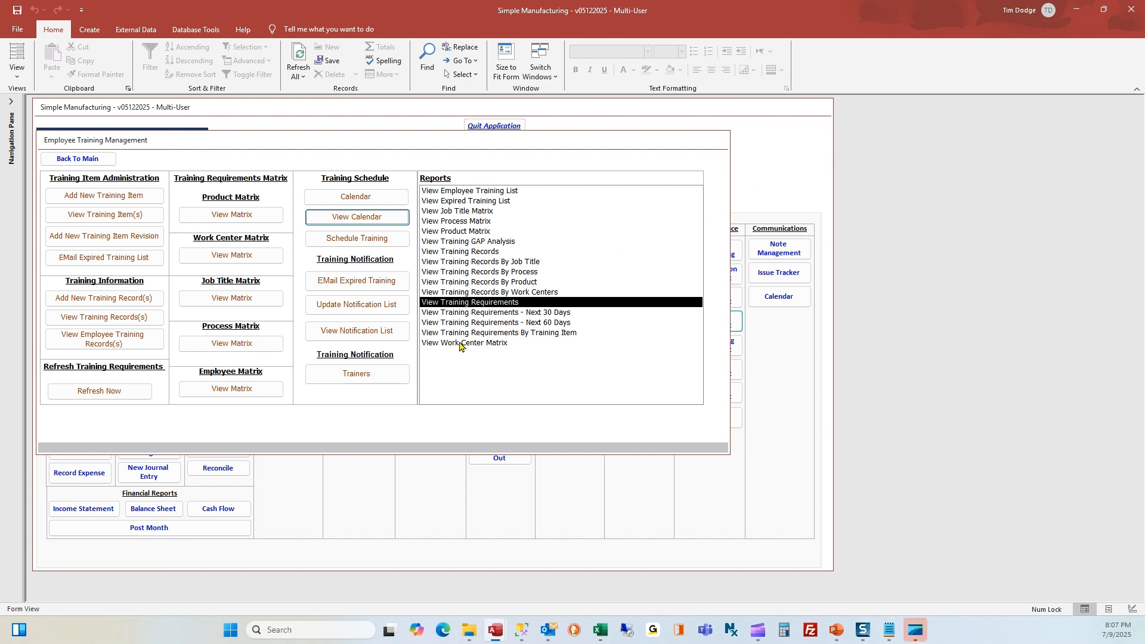
From the Trainers list, start a new organization named Ted's First Aid and enter its trainer's name
left_click(357, 375)
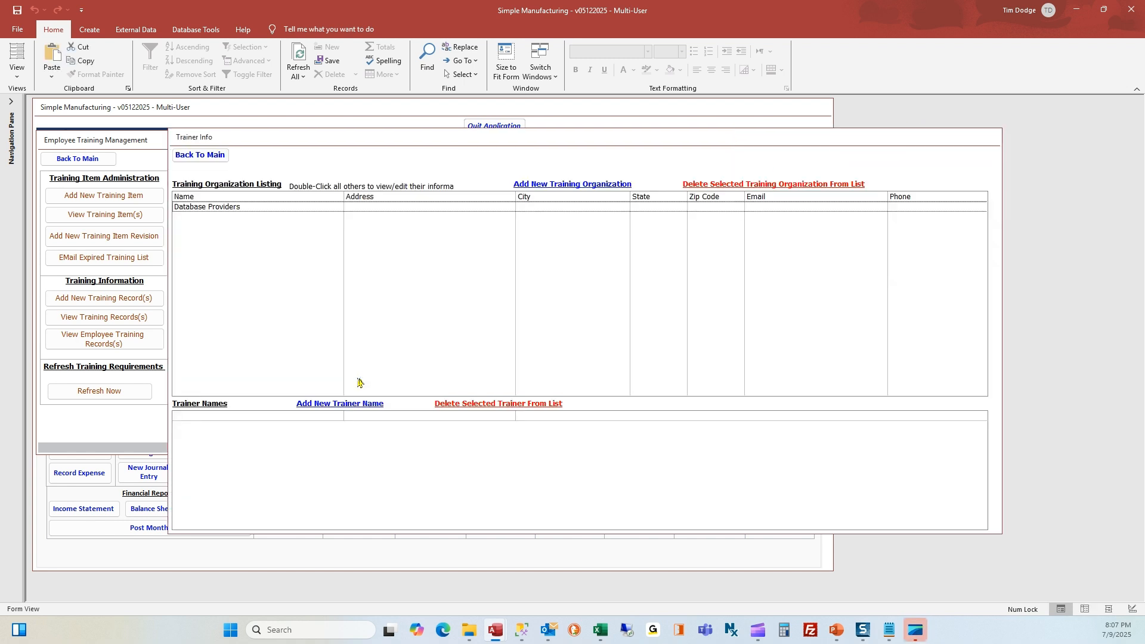
left_click(352, 208)
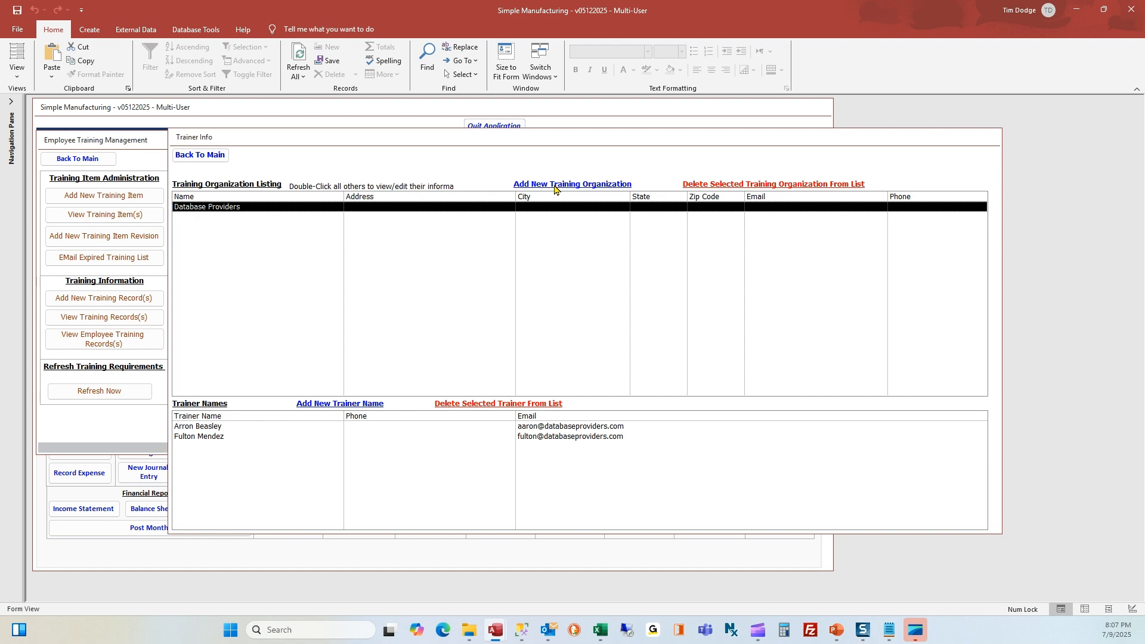
left_click(554, 186)
type("Ted's")
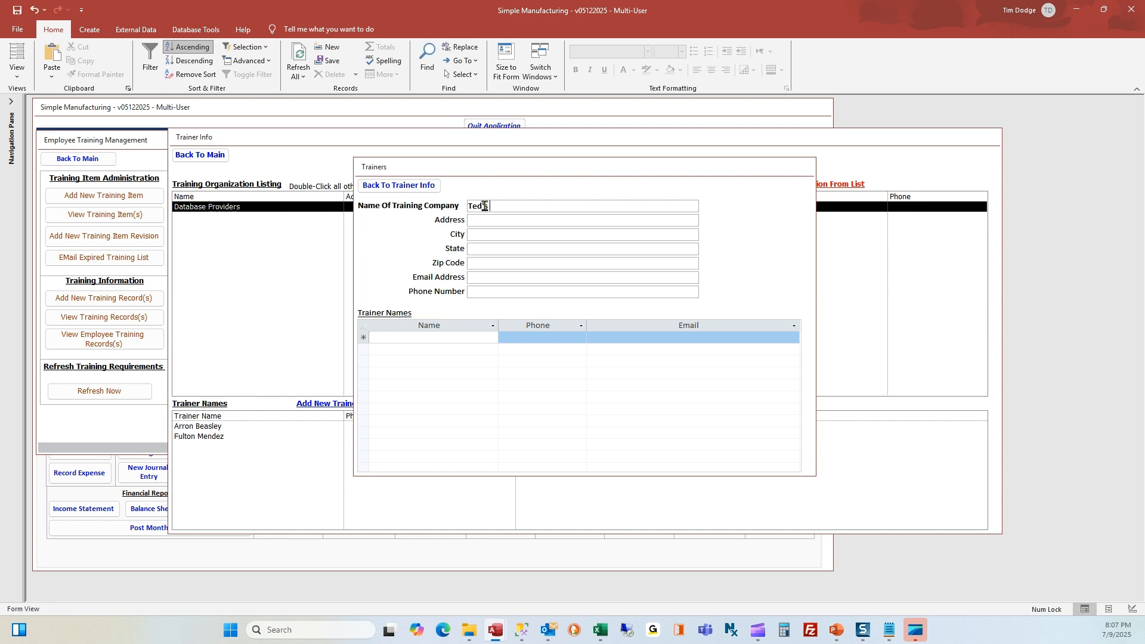
type(" First Aid")
left_click(439, 341)
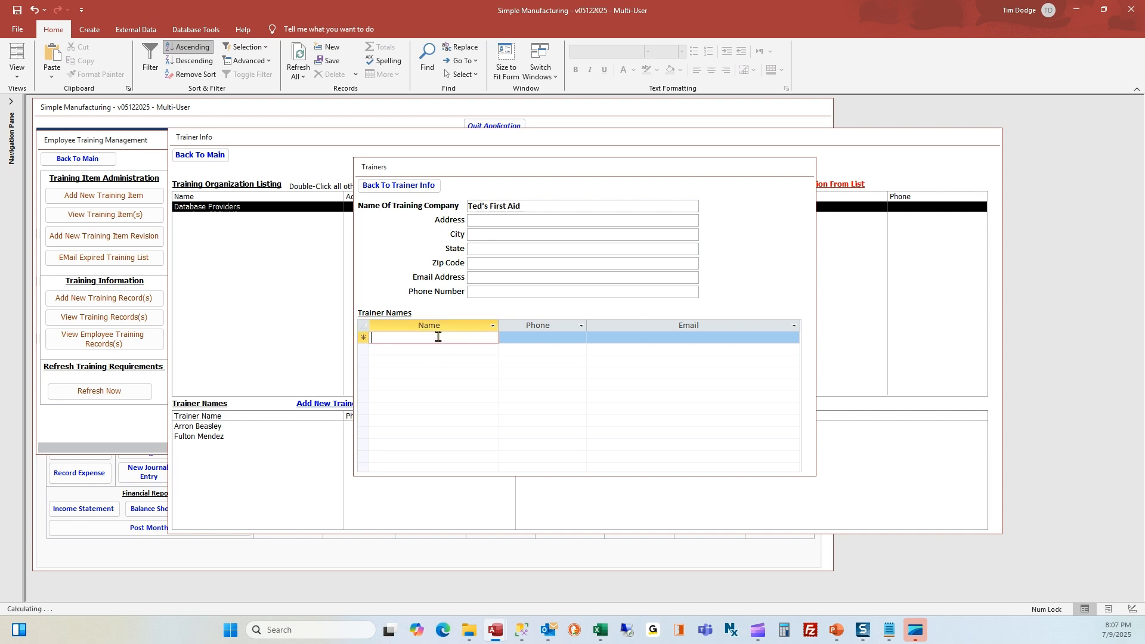
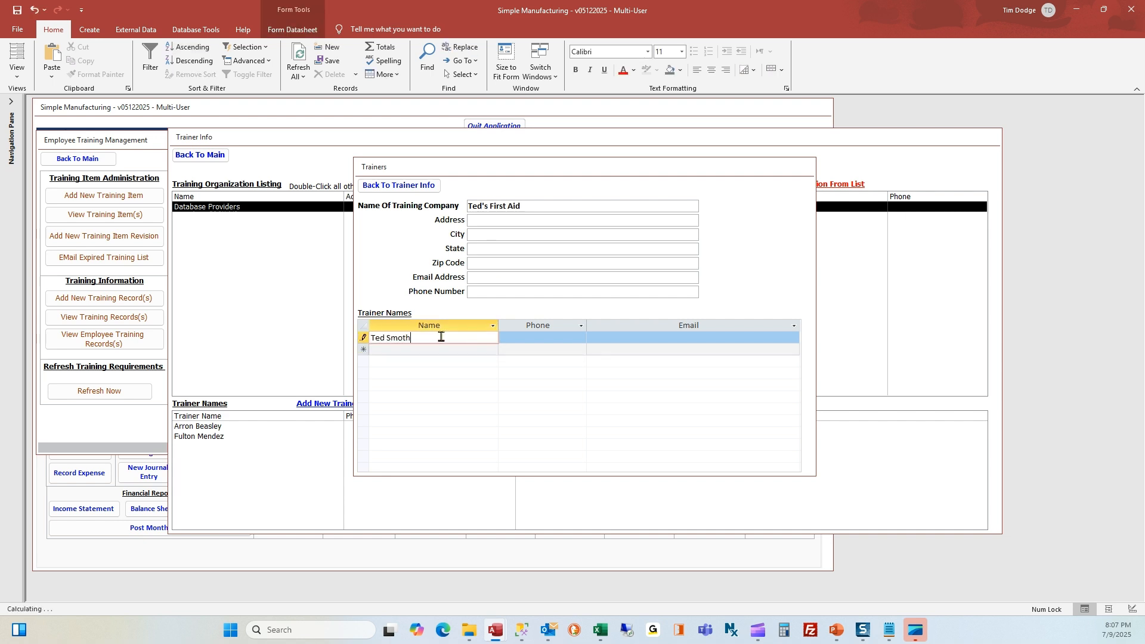
Paste the organization and trainer e-mail addresses, save, and return to Training Management
left_click(491, 279)
key("ctrl+v")
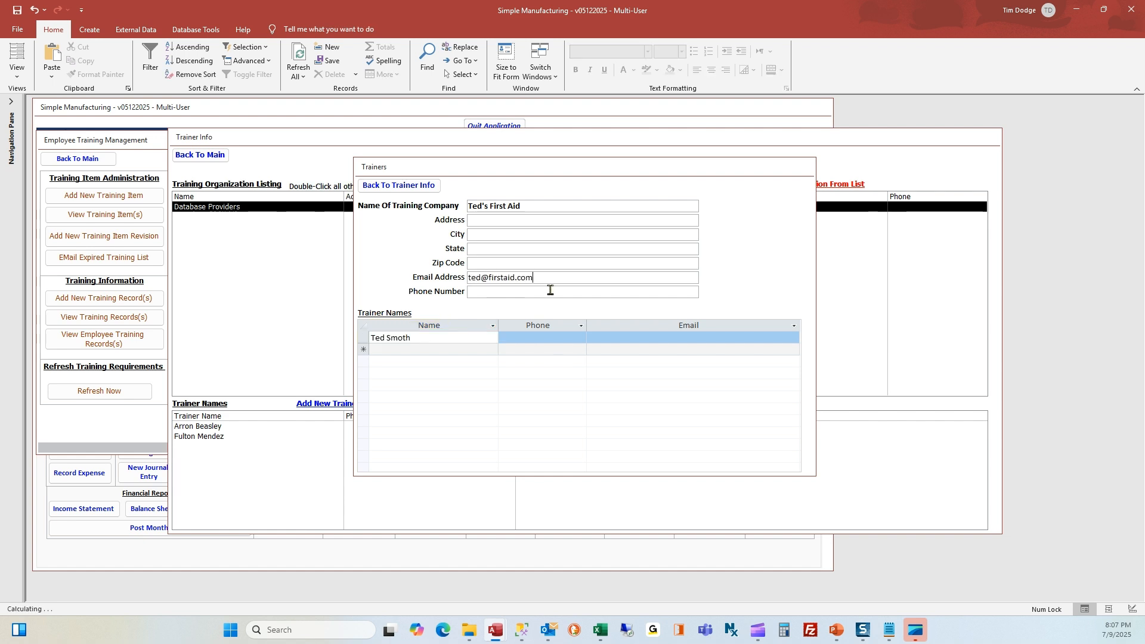
left_click(654, 343)
key("ctrl+v")
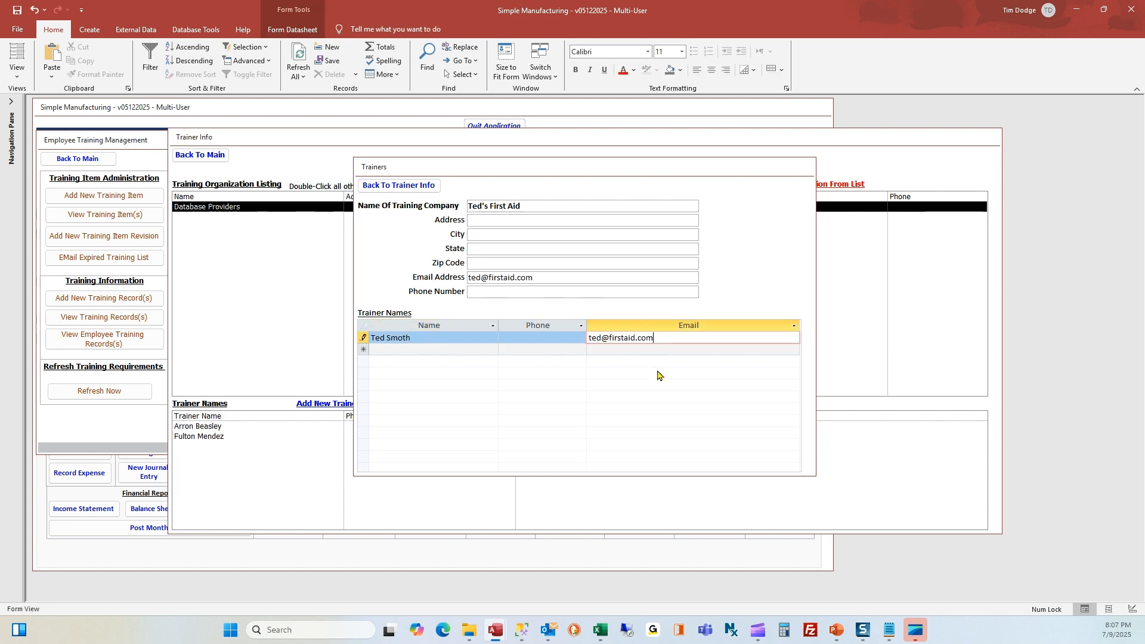
left_click(425, 186)
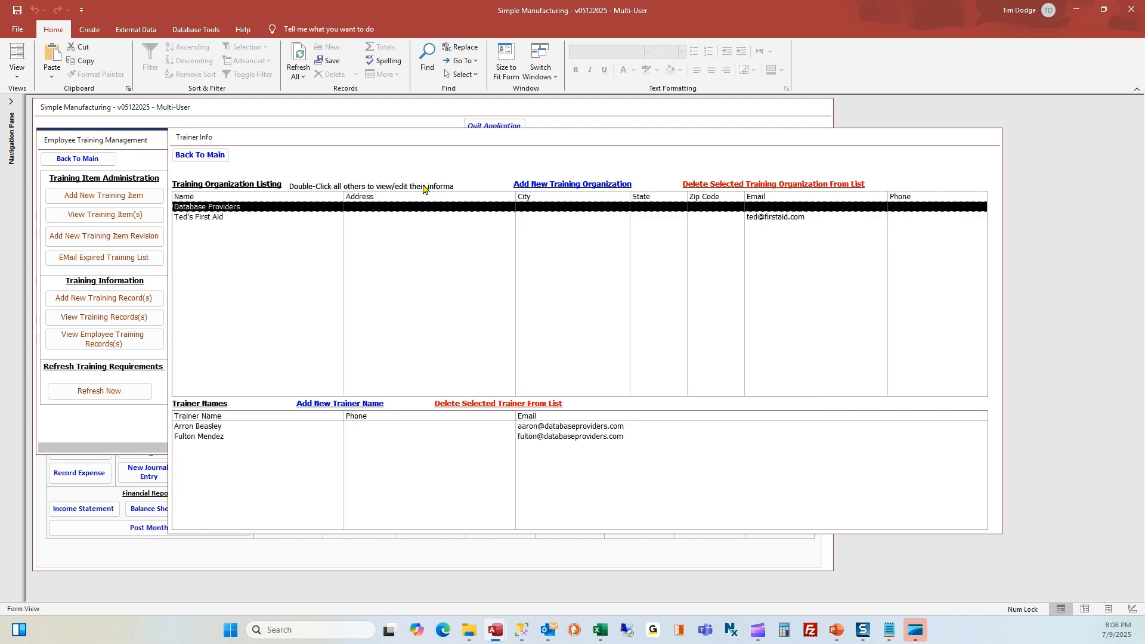
left_click(219, 219)
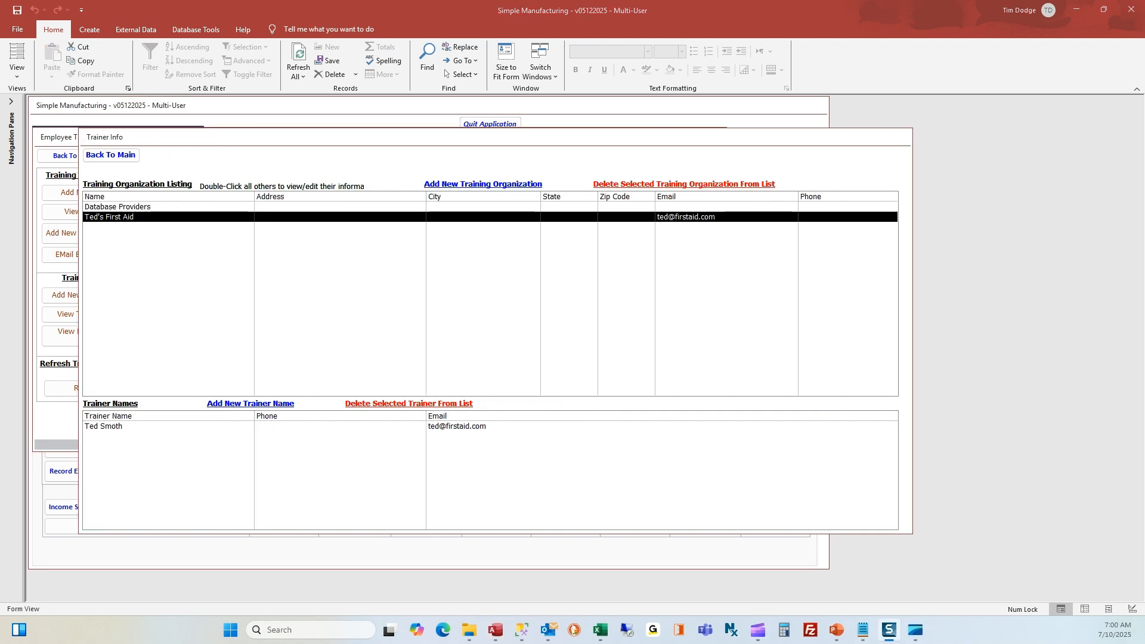
left_click(110, 156)
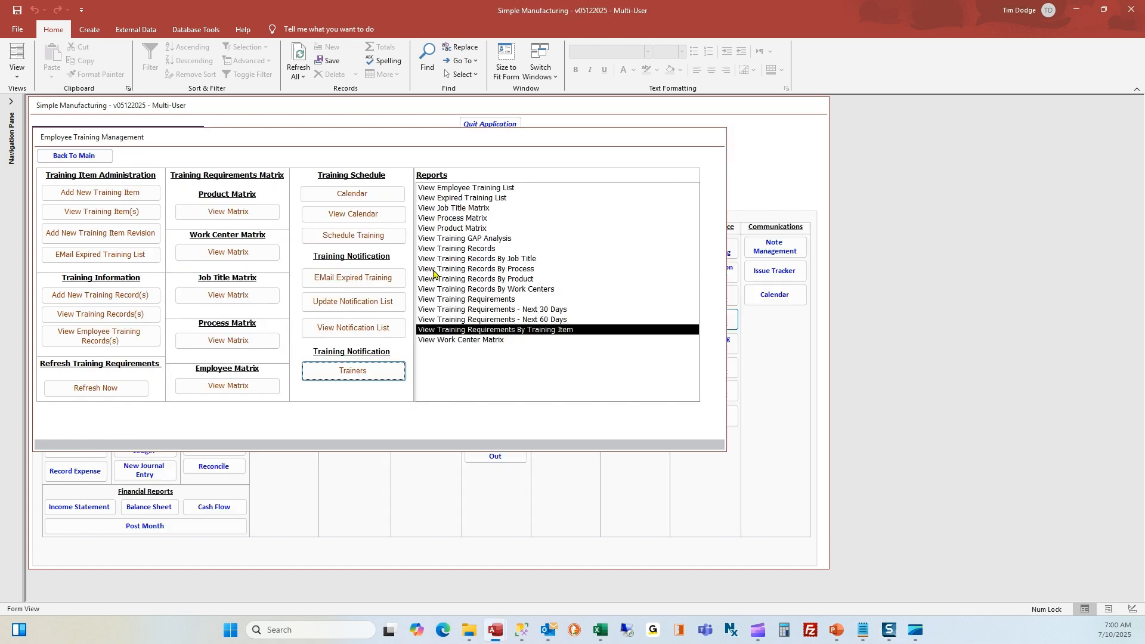
double_click(464, 329)
type("firs")
key("End")
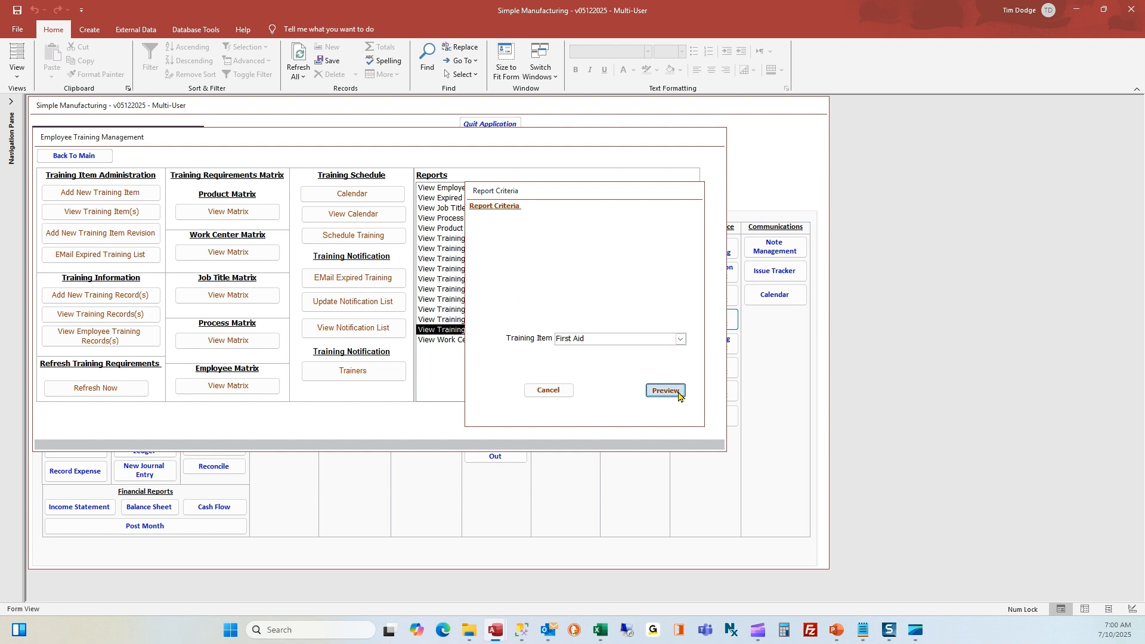
left_click(679, 391)
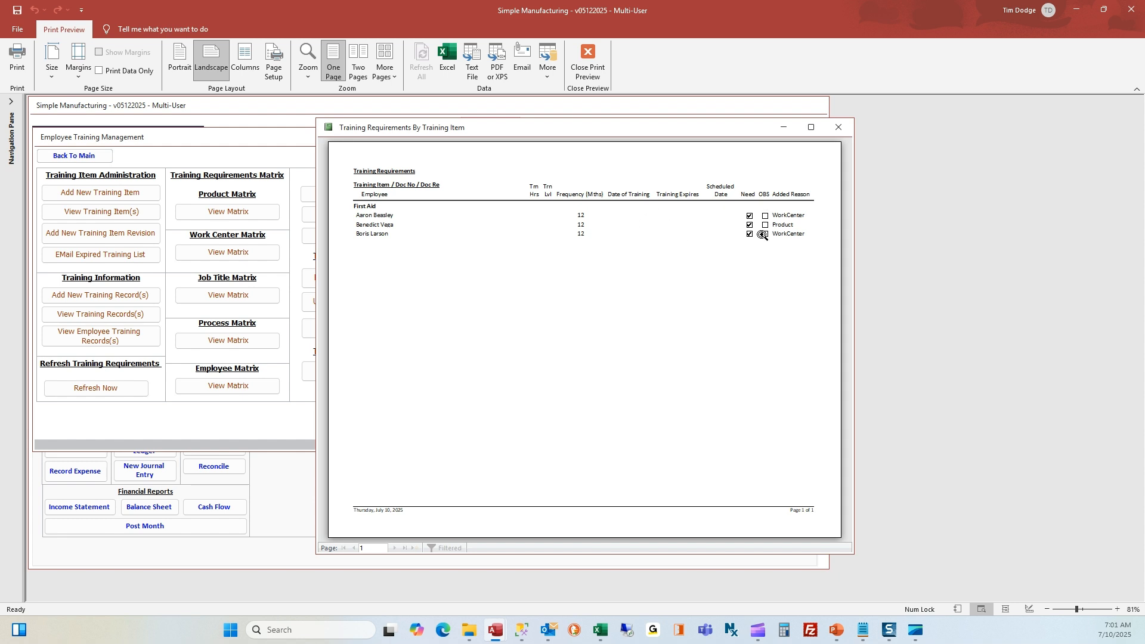
left_click(837, 130)
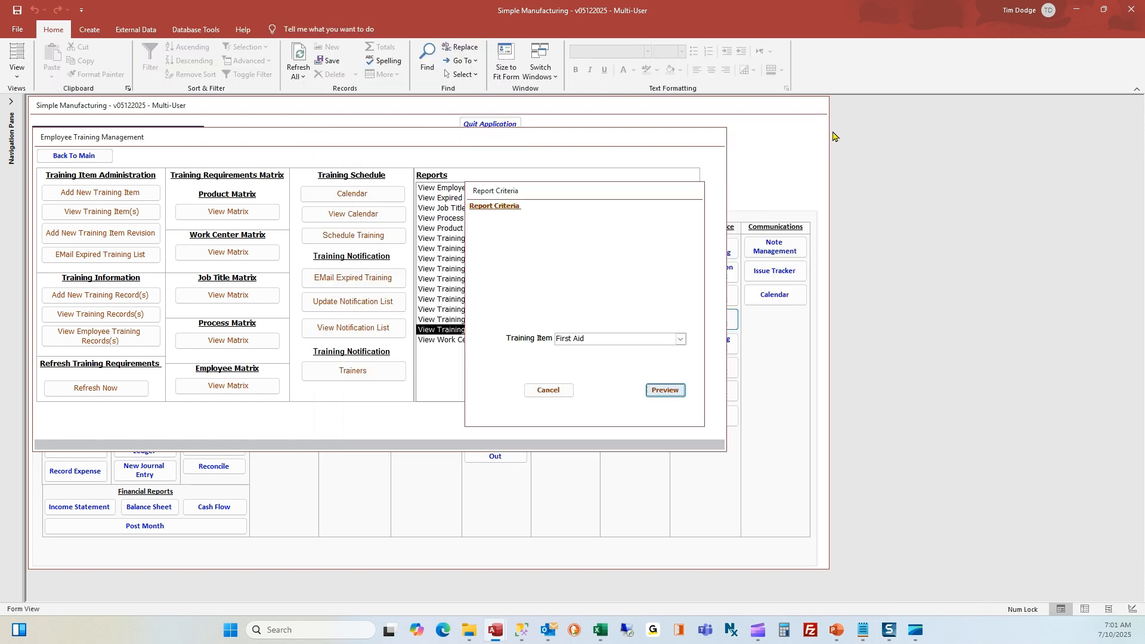
left_click(556, 392)
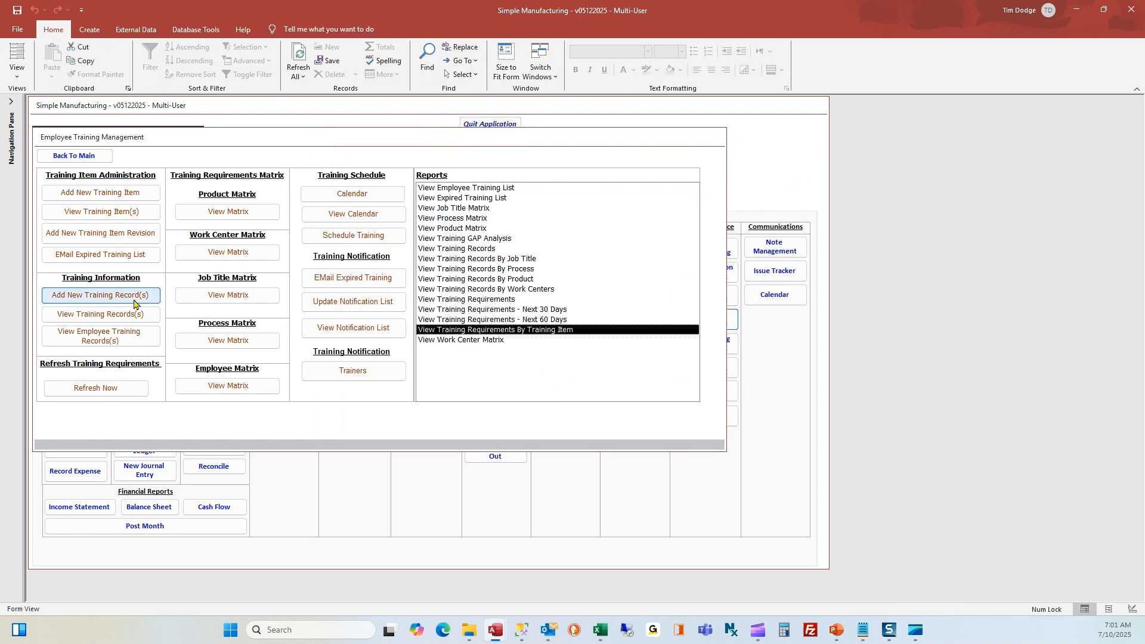
Start a new training record for the First Aid training document
left_click(109, 296)
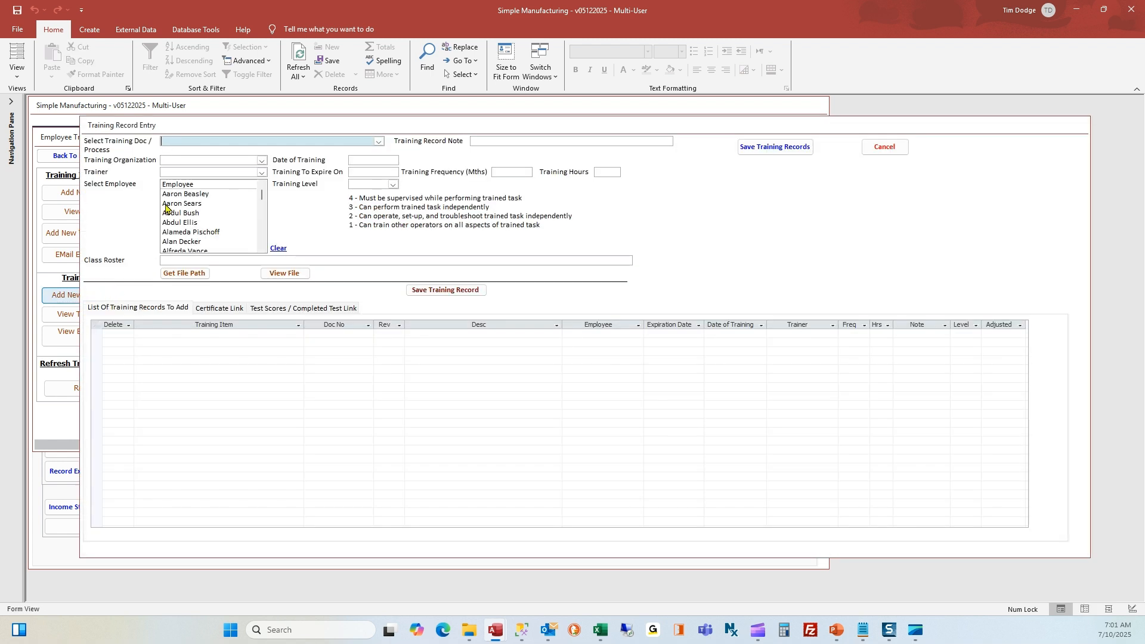
type("First Aid")
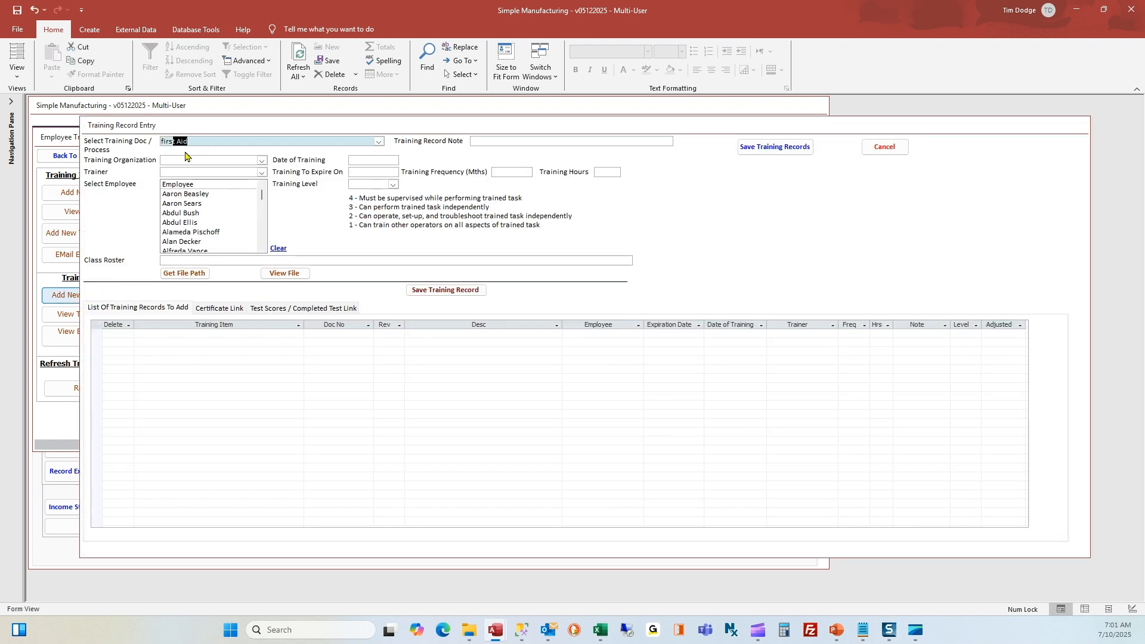
key("Tab")
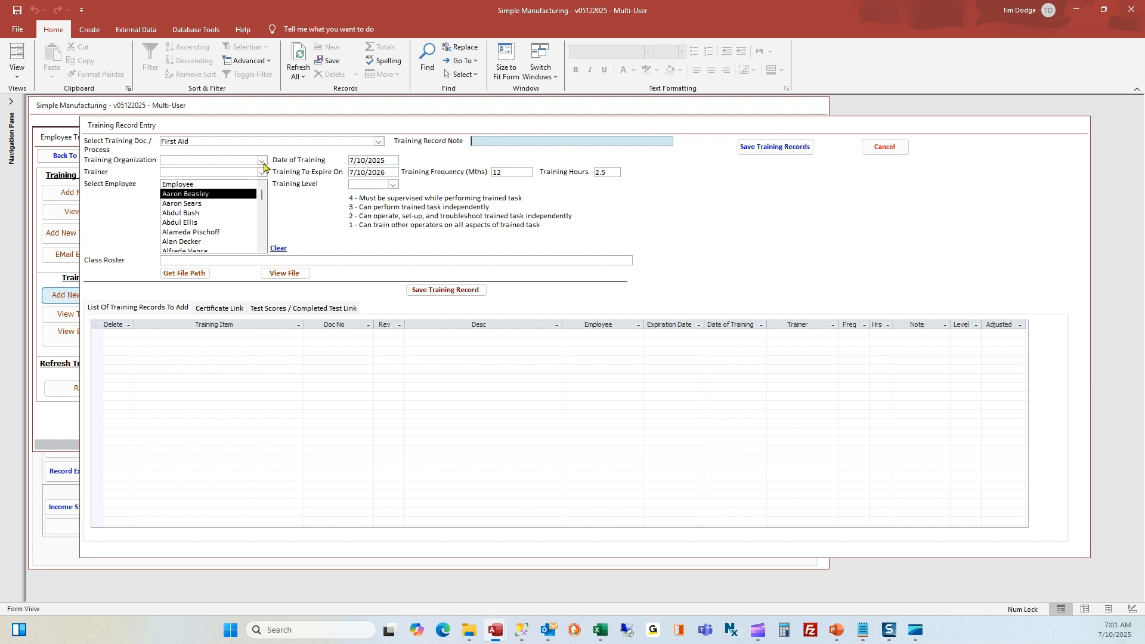
Check the record's frequency, hours, training date, expiry date and training level fields
double_click(501, 172)
left_click(612, 173)
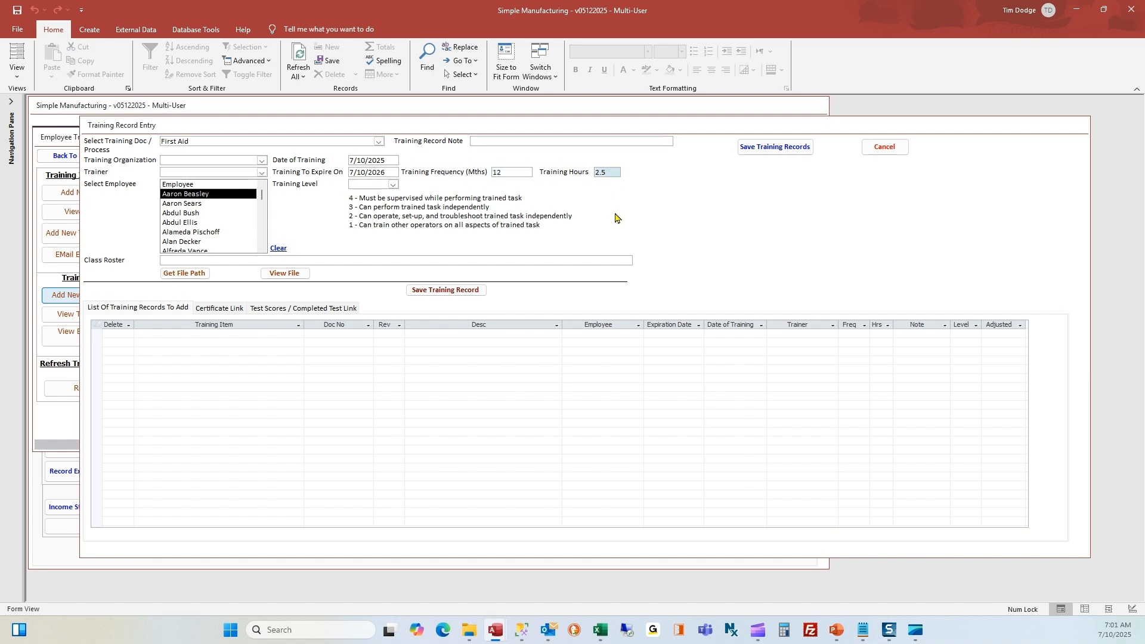
left_click(390, 161)
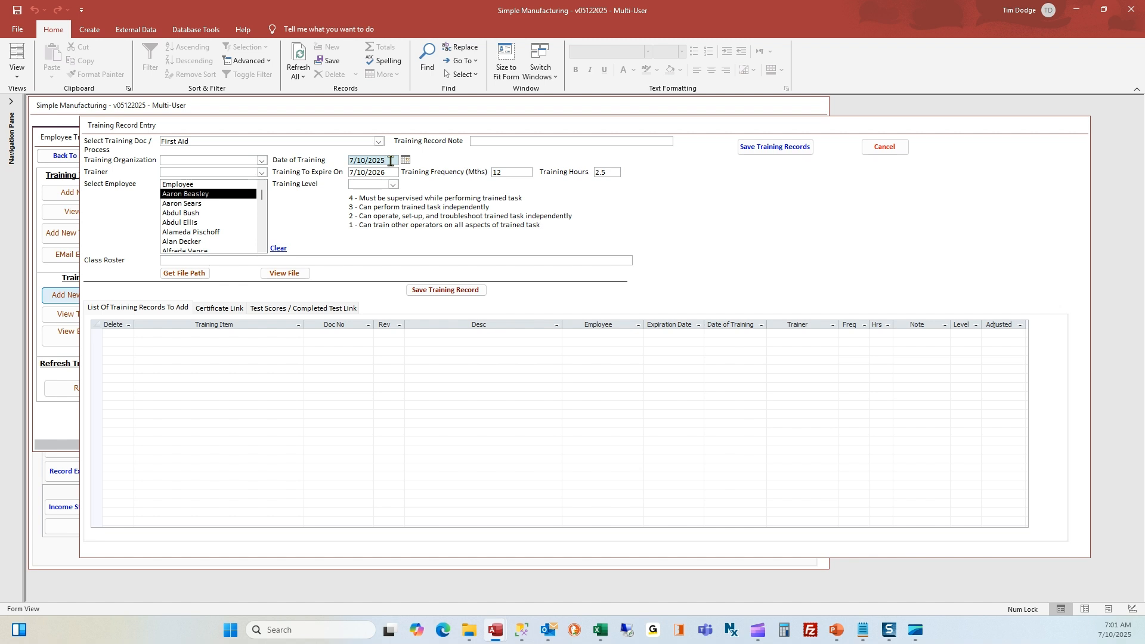
left_click(390, 173)
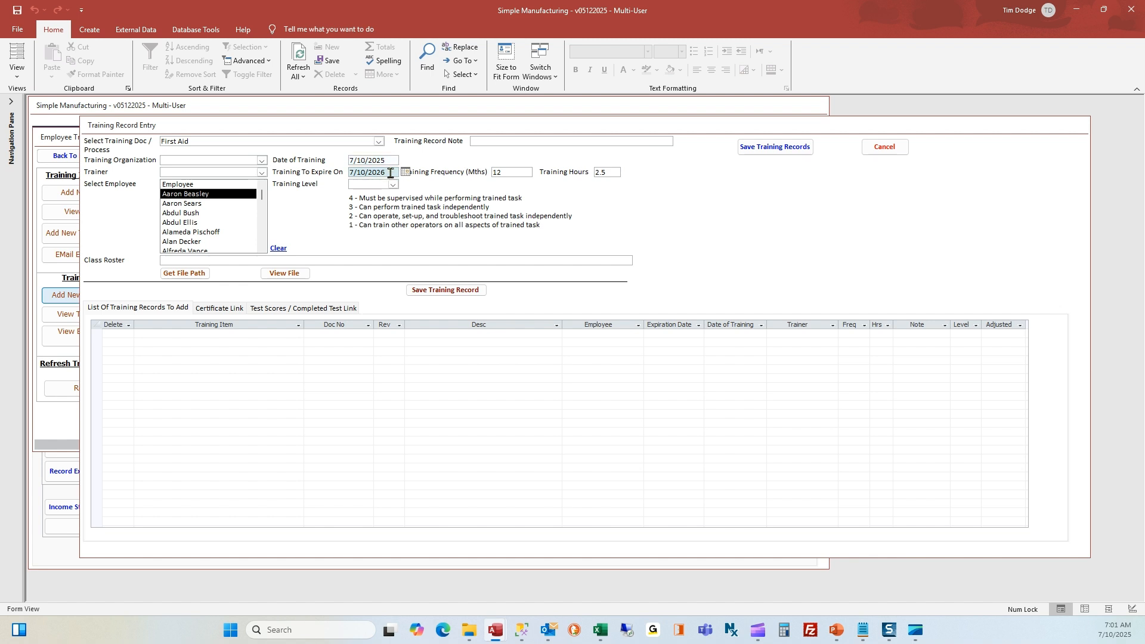
left_click(506, 171)
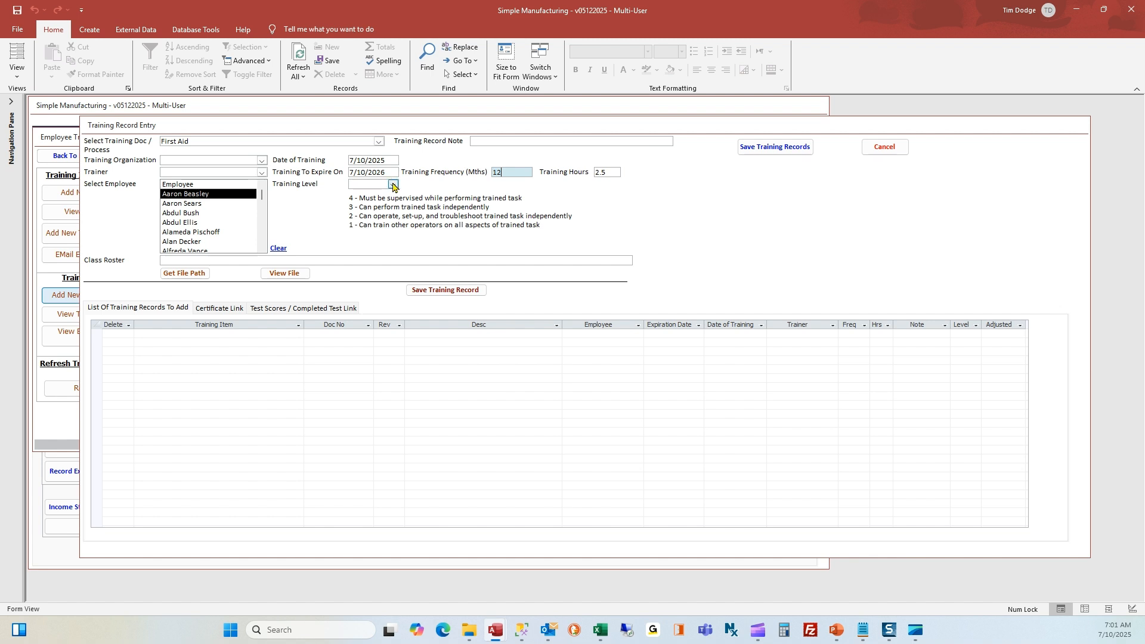
left_click(392, 161)
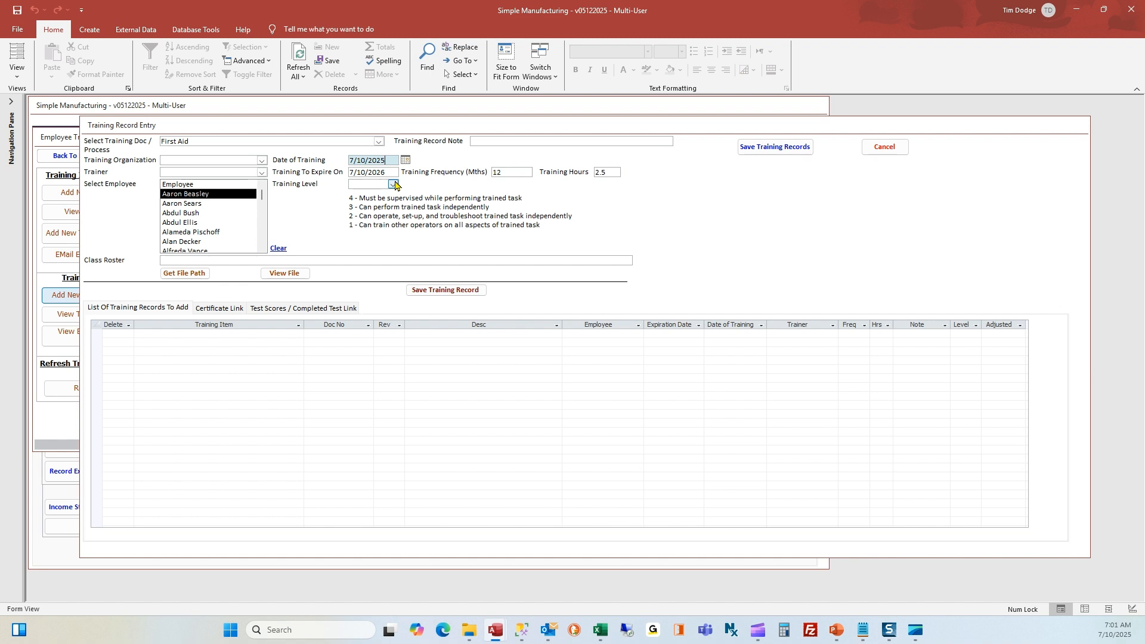
left_click(394, 184)
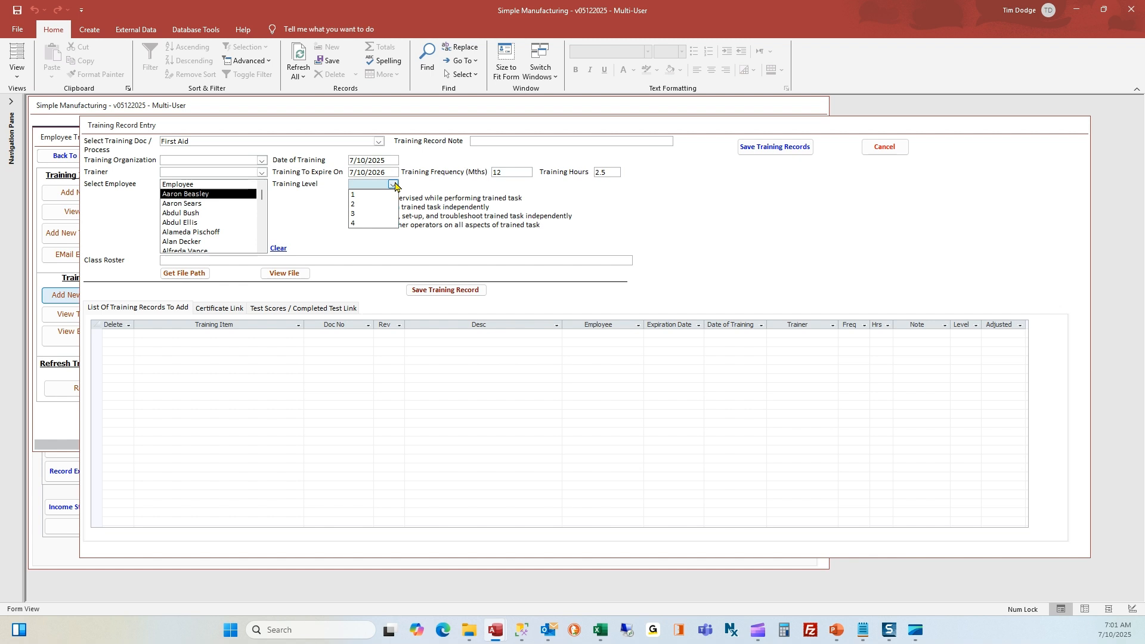
left_click(395, 185)
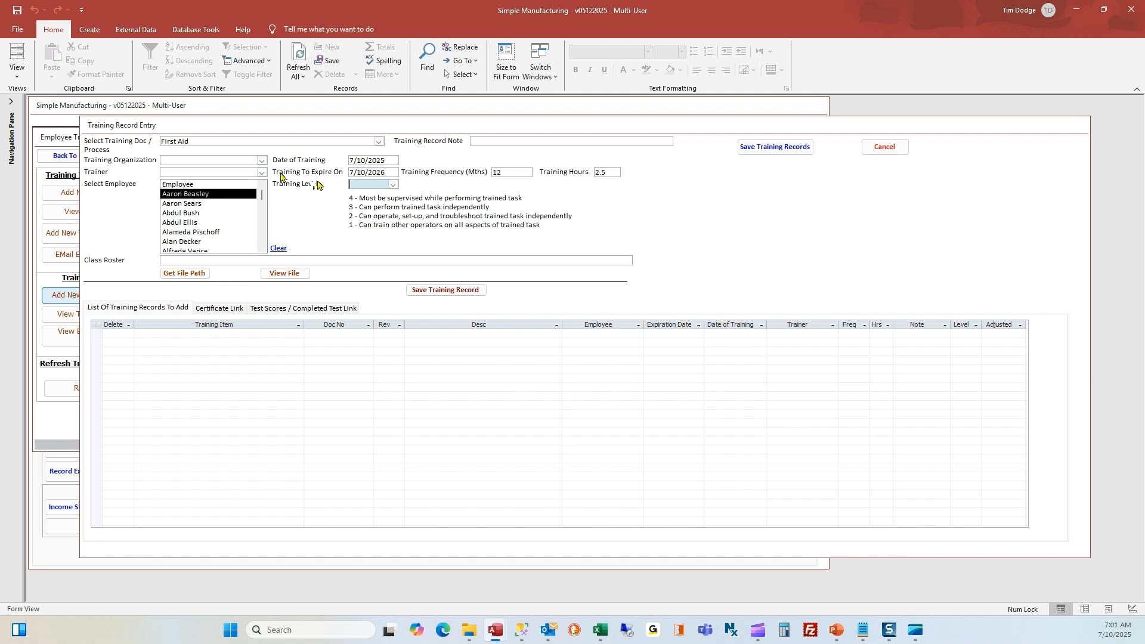
Set the training organization to Ted's First Aid and choose its trainer
left_click(262, 161)
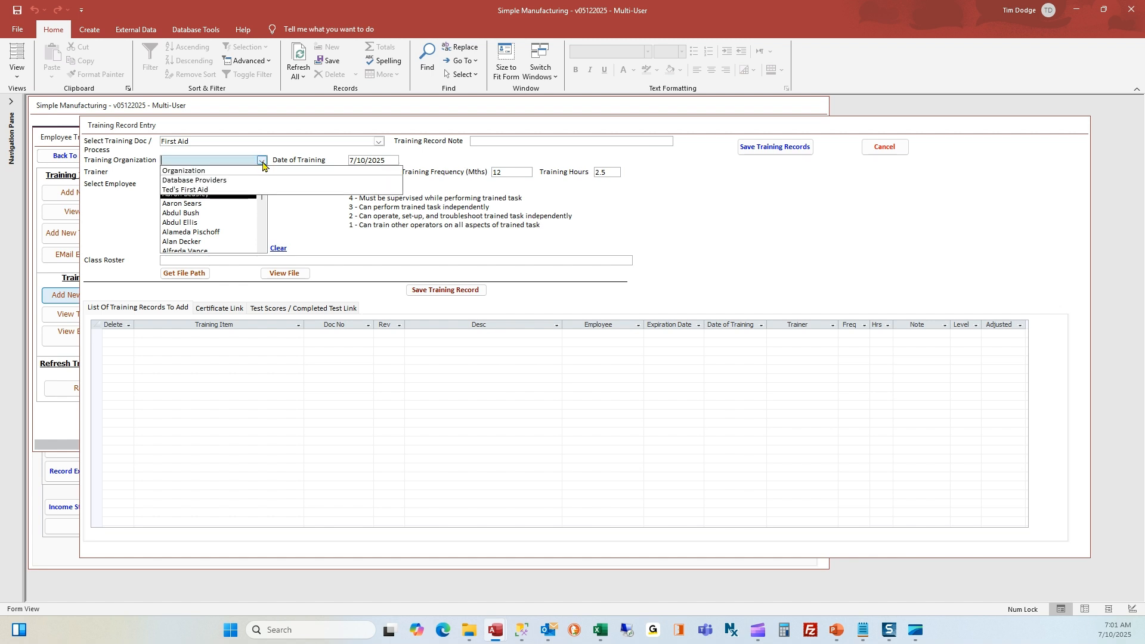
left_click(255, 191)
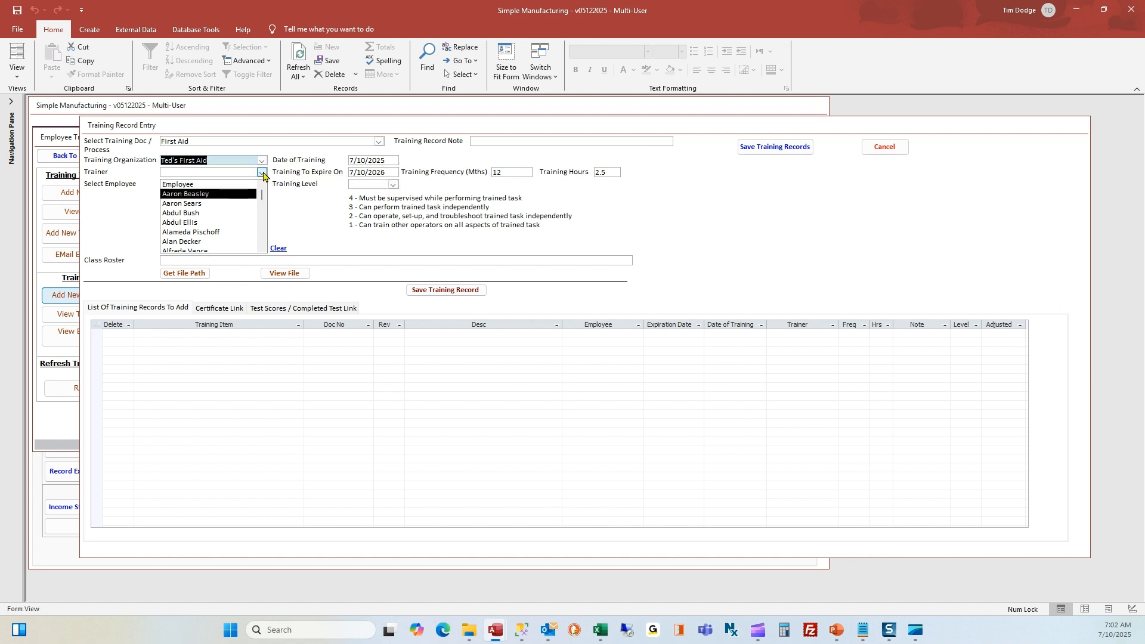
left_click(261, 173)
left_click(256, 195)
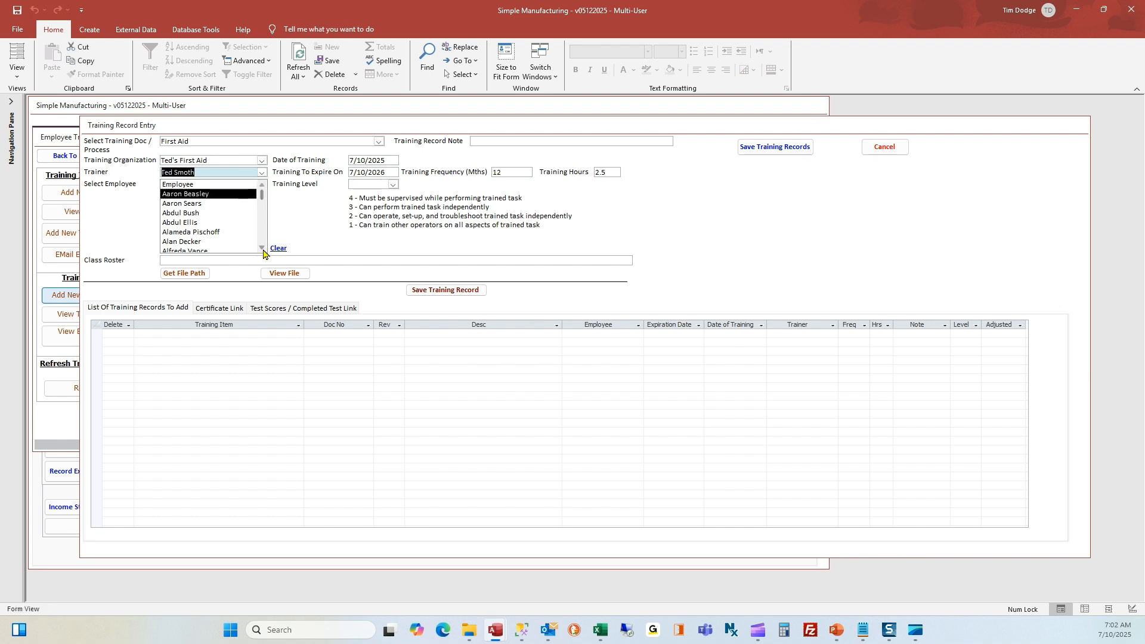
Select the three employees who attended the First Aid training
left_click(263, 248)
left_click(263, 248)
left_click(263, 248)
left_click(262, 248)
left_click(263, 249)
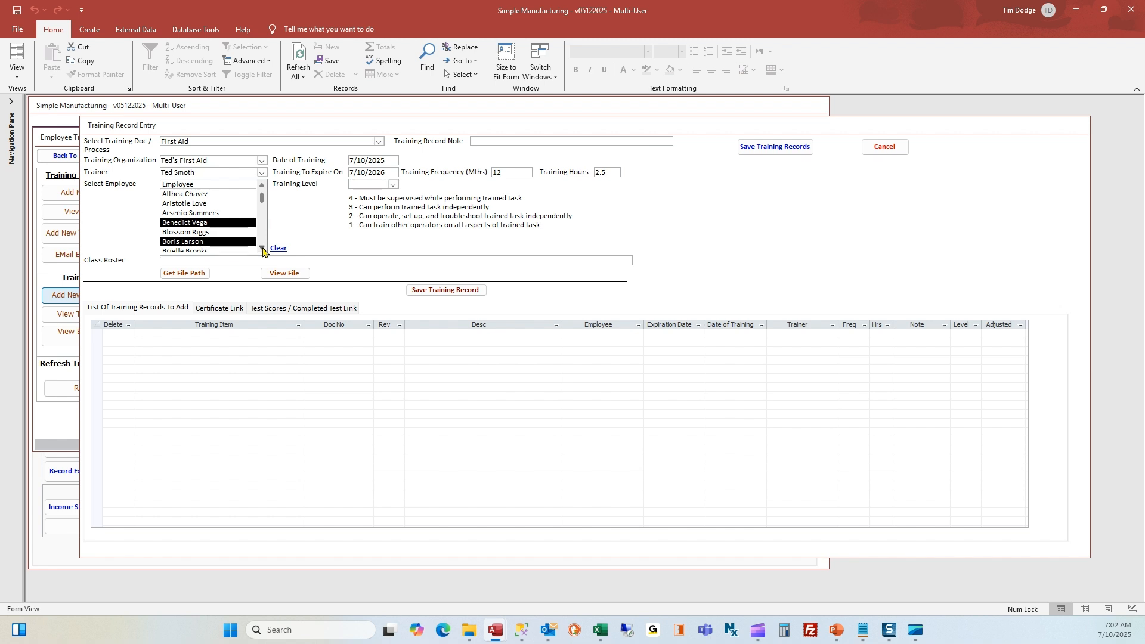
left_click(263, 248)
left_click(262, 248)
left_click(262, 248)
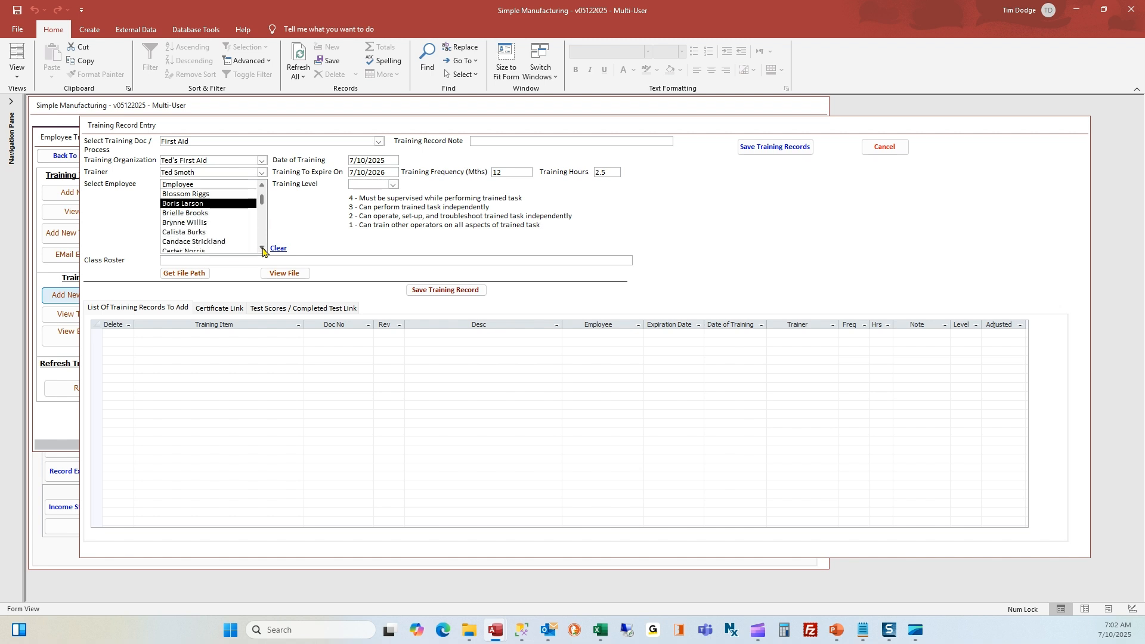
left_click(263, 248)
left_click(263, 248)
left_click(263, 248)
left_click(262, 248)
left_click(262, 248)
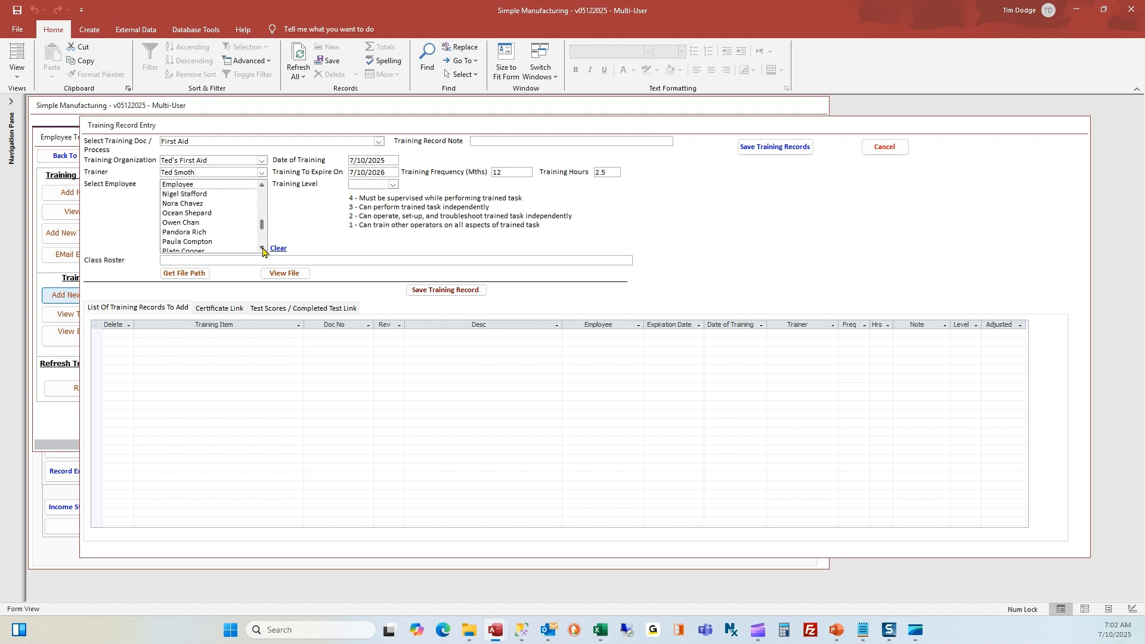
left_click(263, 249)
left_click(263, 249)
left_click_drag(263, 241, 268, 187)
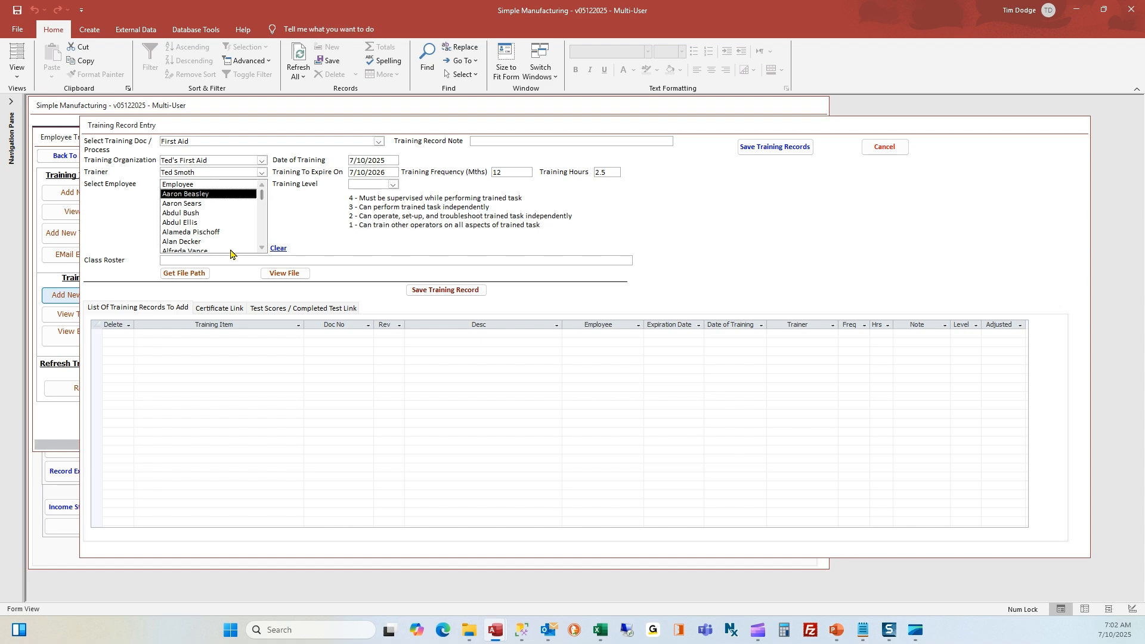
Attach the FirstAid_07092025.xlsx class roster via Get File Path
left_click(182, 274)
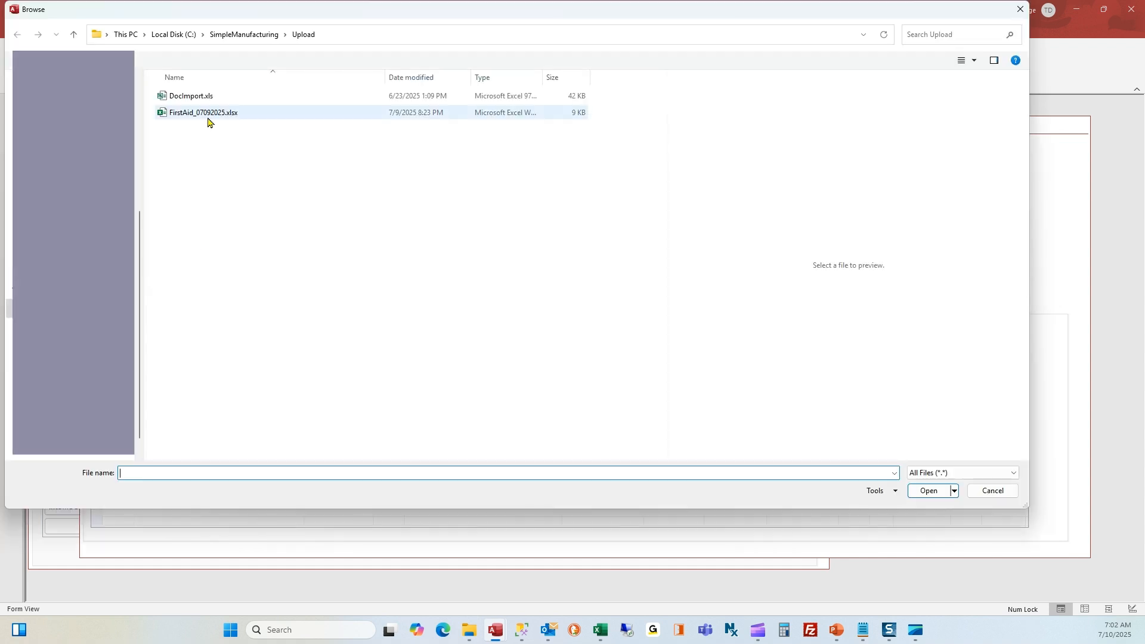
left_click(208, 113)
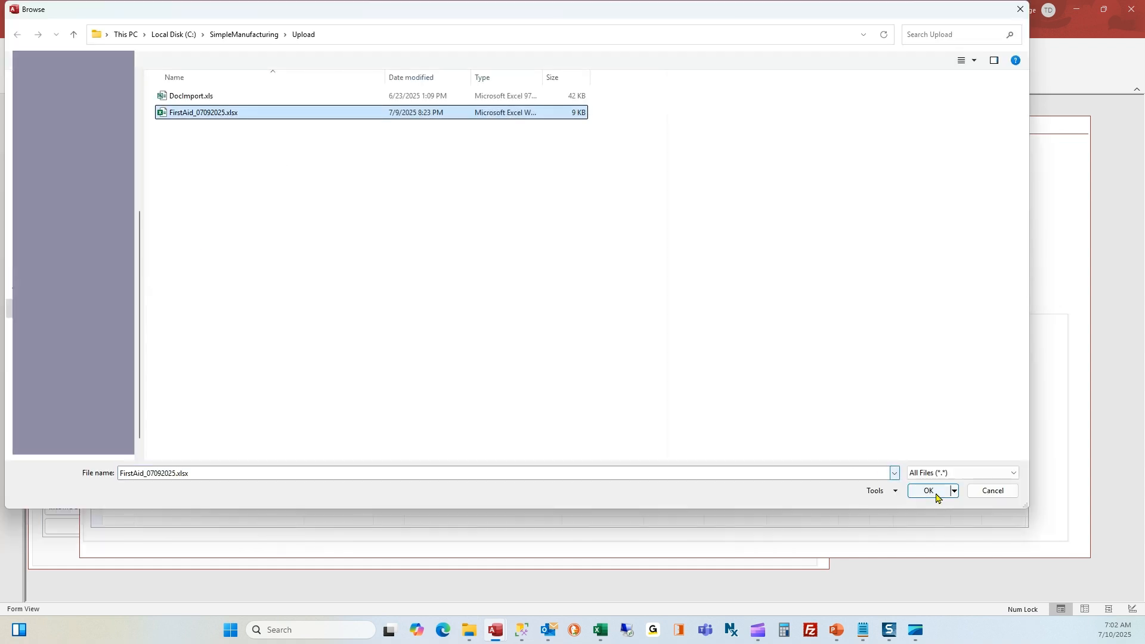
left_click(936, 497)
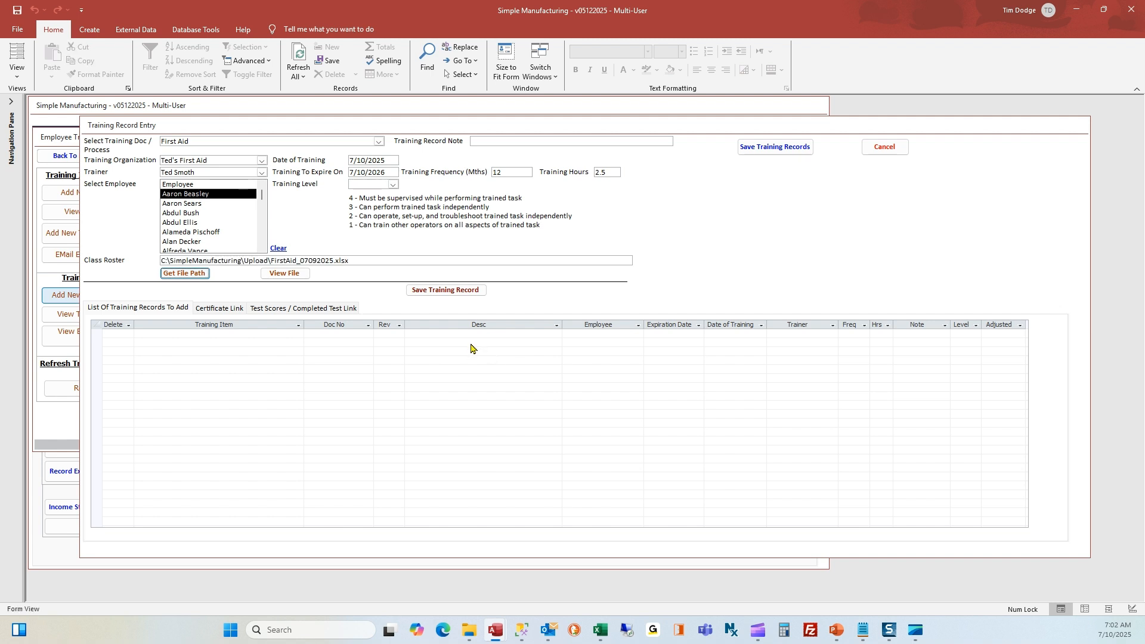
left_click(365, 263)
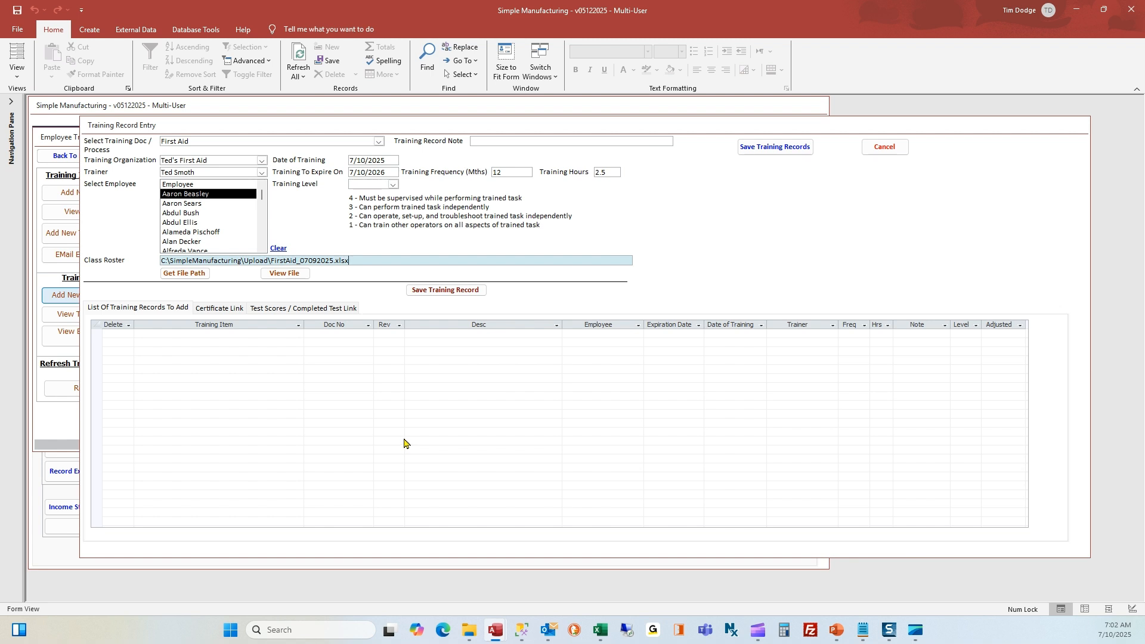
Save the First Aid training records for the three employees, expiring 7/10/2026
left_click(450, 292)
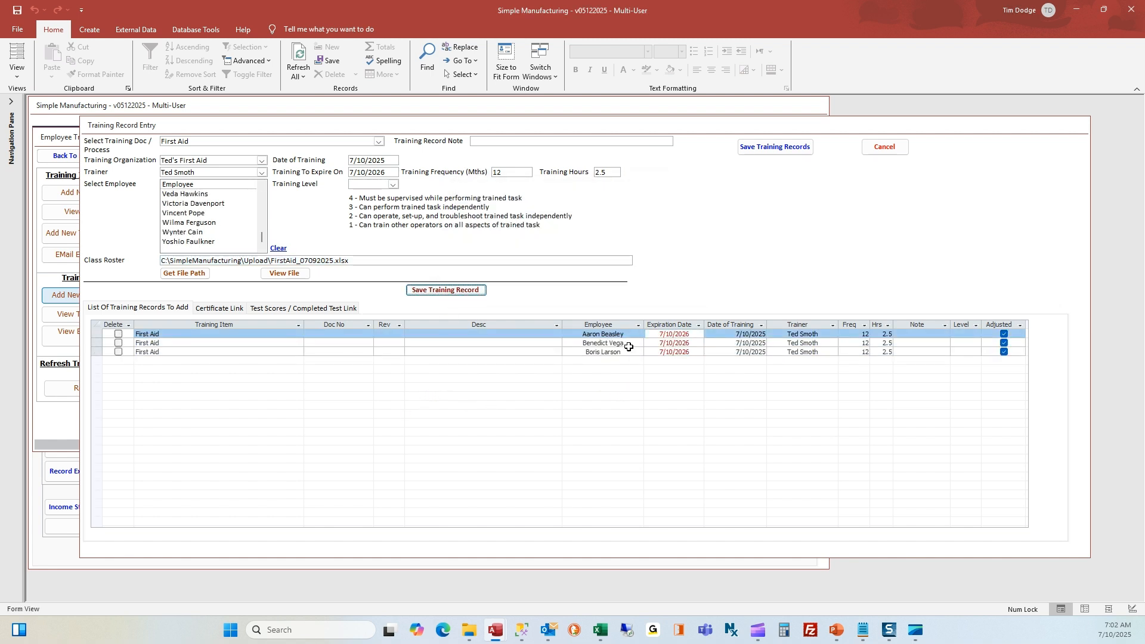
left_click(194, 344)
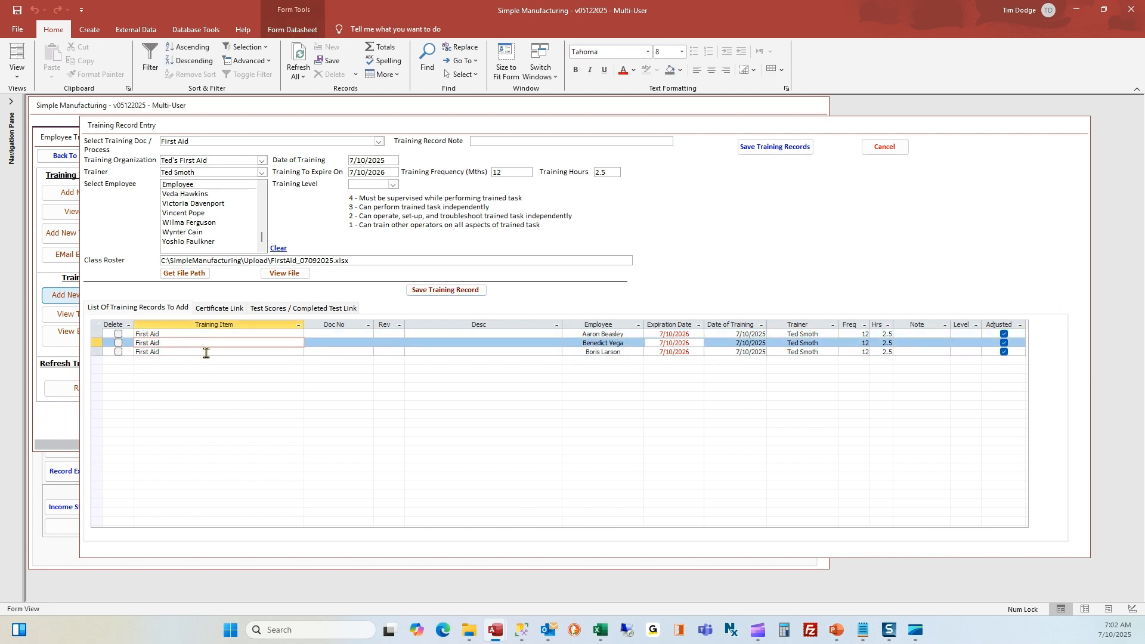
left_click(205, 353)
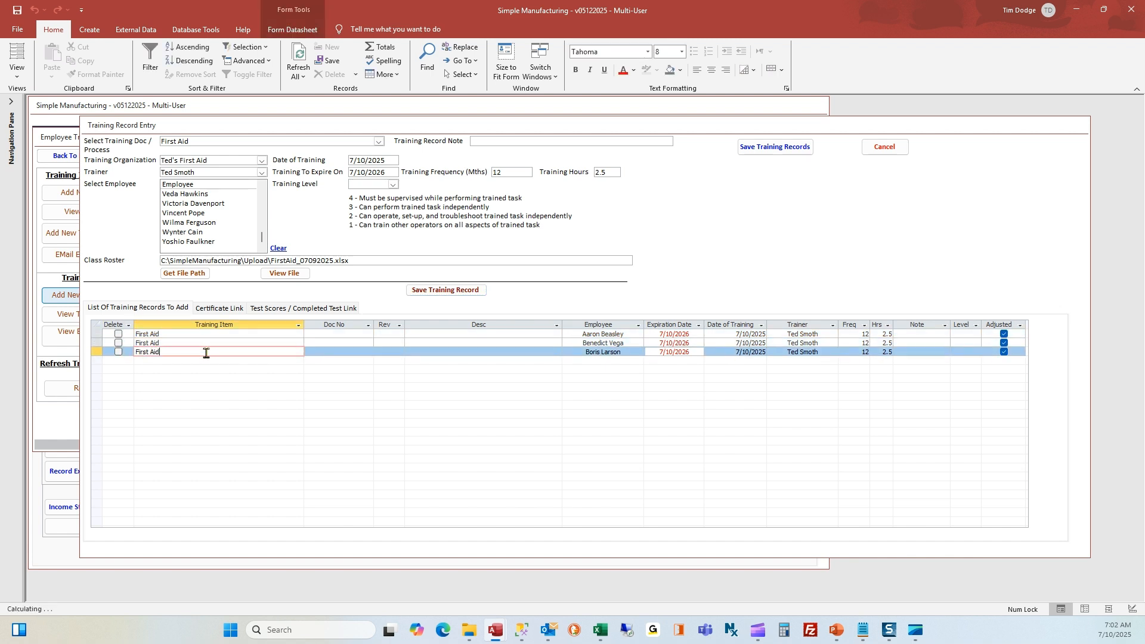
Open one employee's certificate PDF from the Certificate Link tab, accepting the security warning
left_click(237, 309)
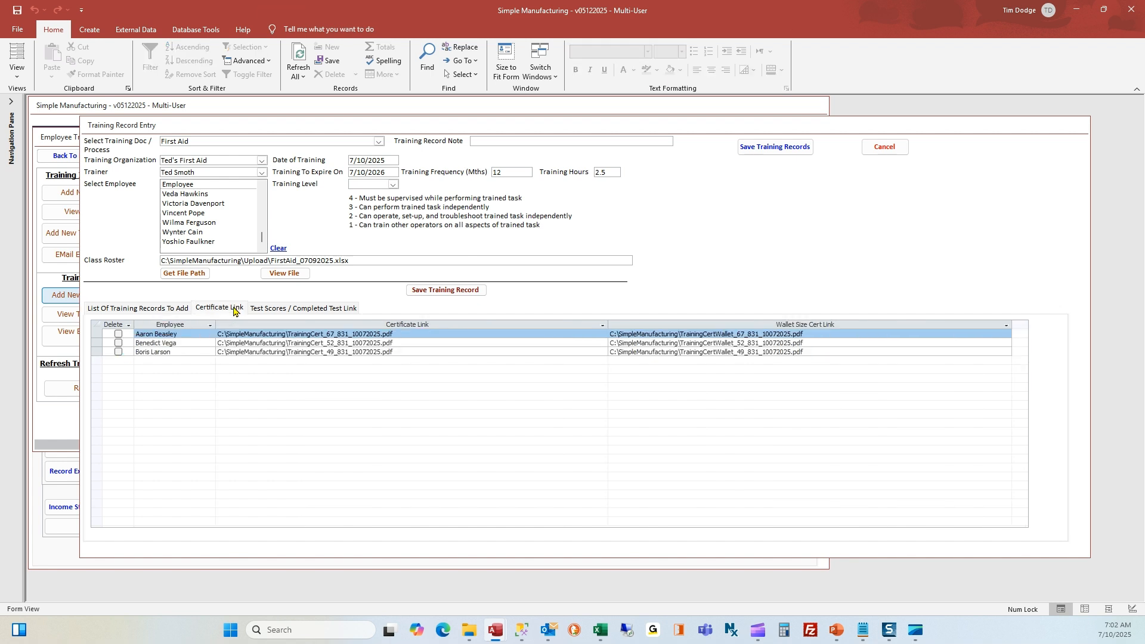
left_click(316, 345)
left_click(631, 387)
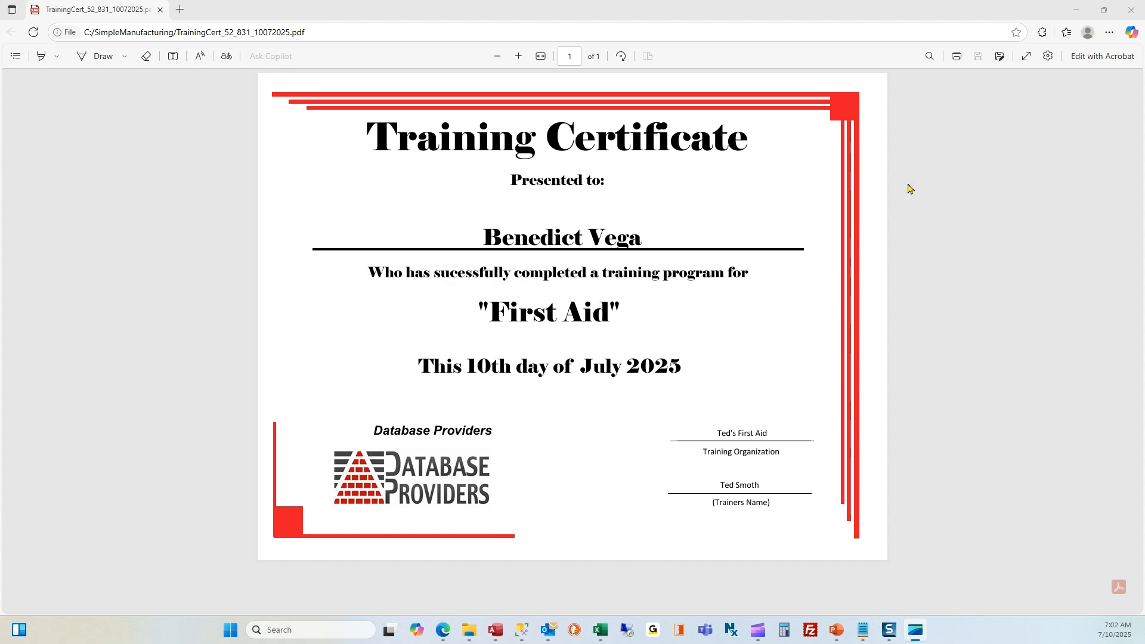
Close the Edge certificate window to get back to the Training Record Entry form
left_click(1130, 13)
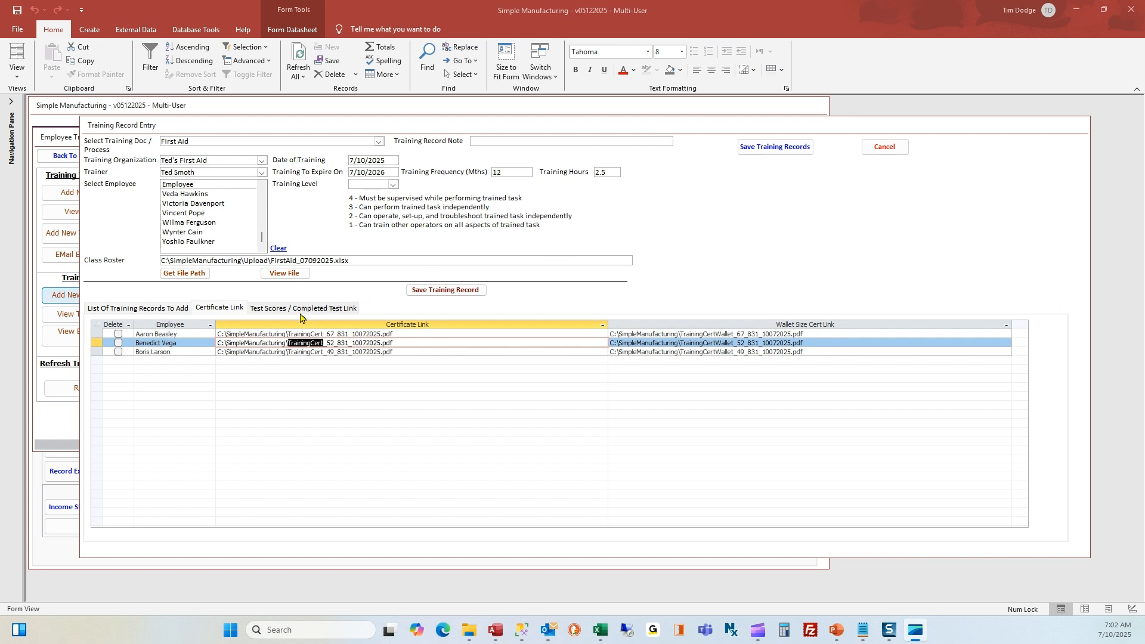
Save and close the training entry form, then refresh the training requirements
left_click(263, 309)
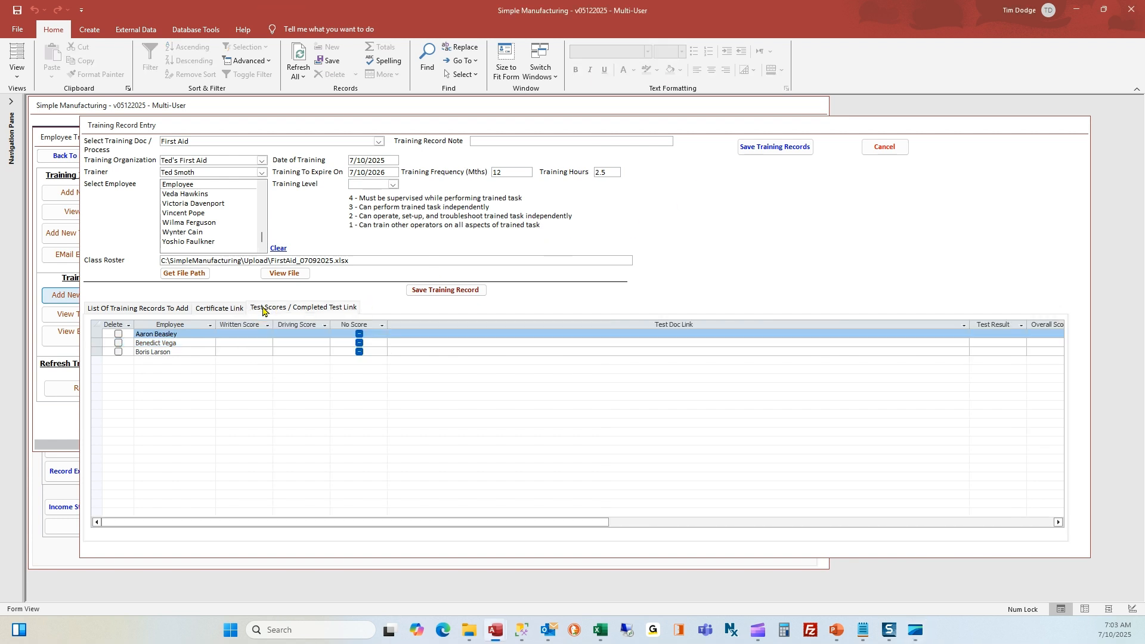
left_click(238, 309)
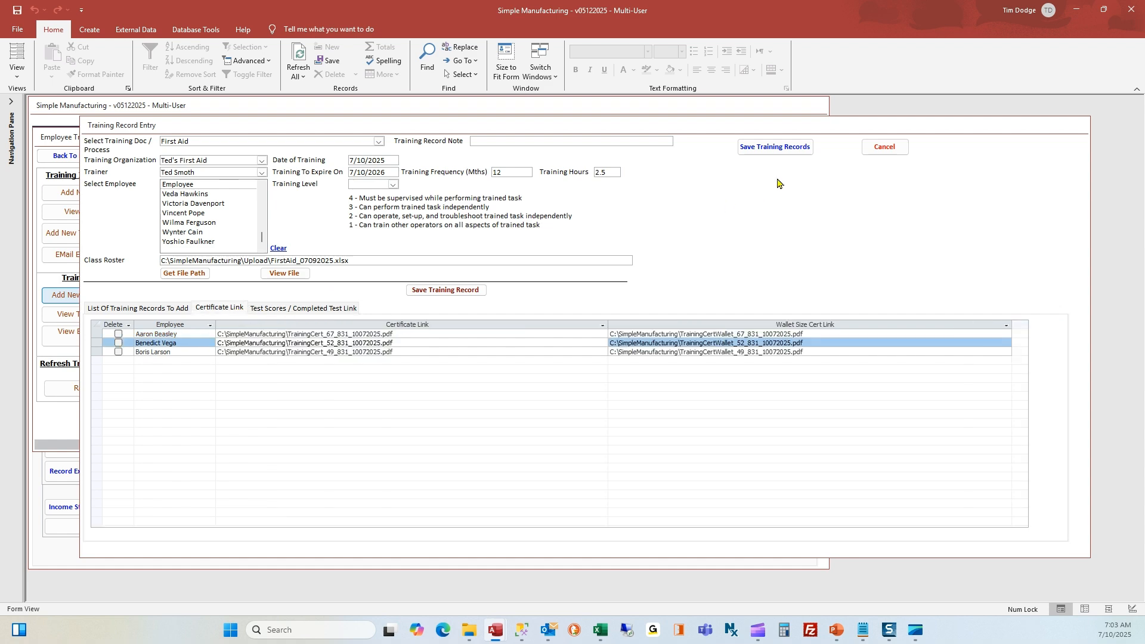
left_click(794, 149)
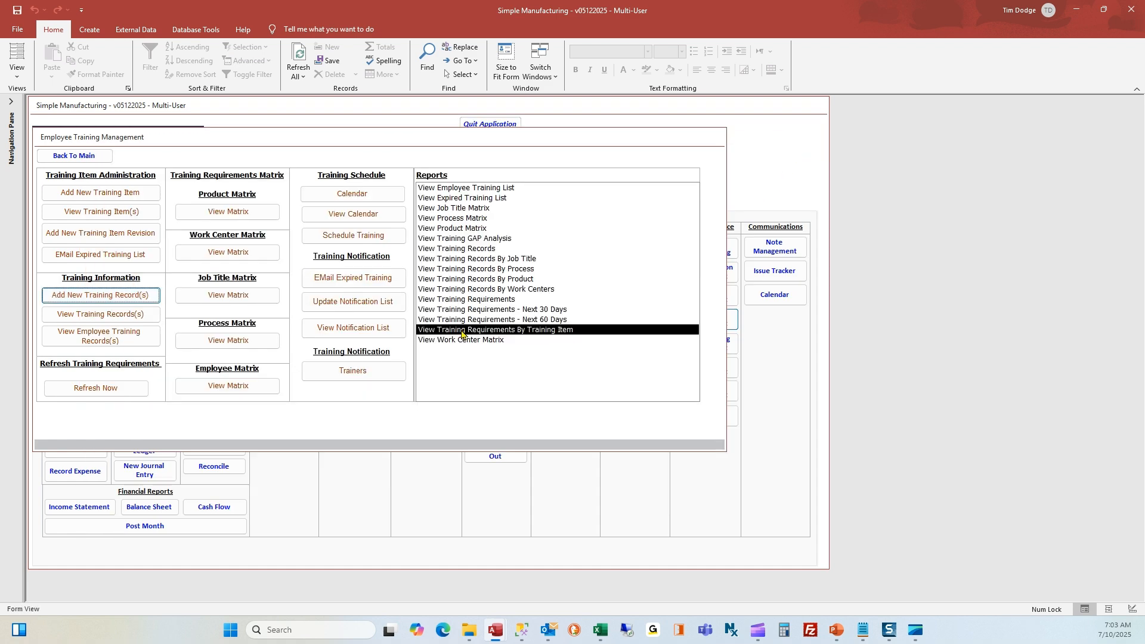
left_click(118, 386)
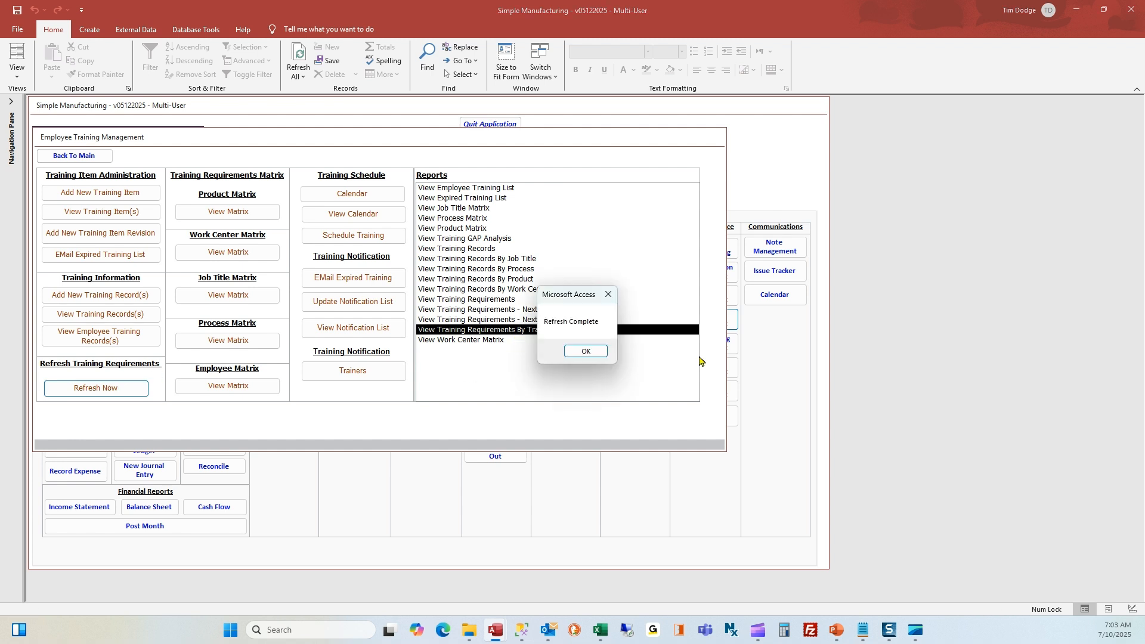
left_click(586, 351)
Preview the Requirements By Training Item report for First Aid, then go back to the main menu
double_click(558, 329)
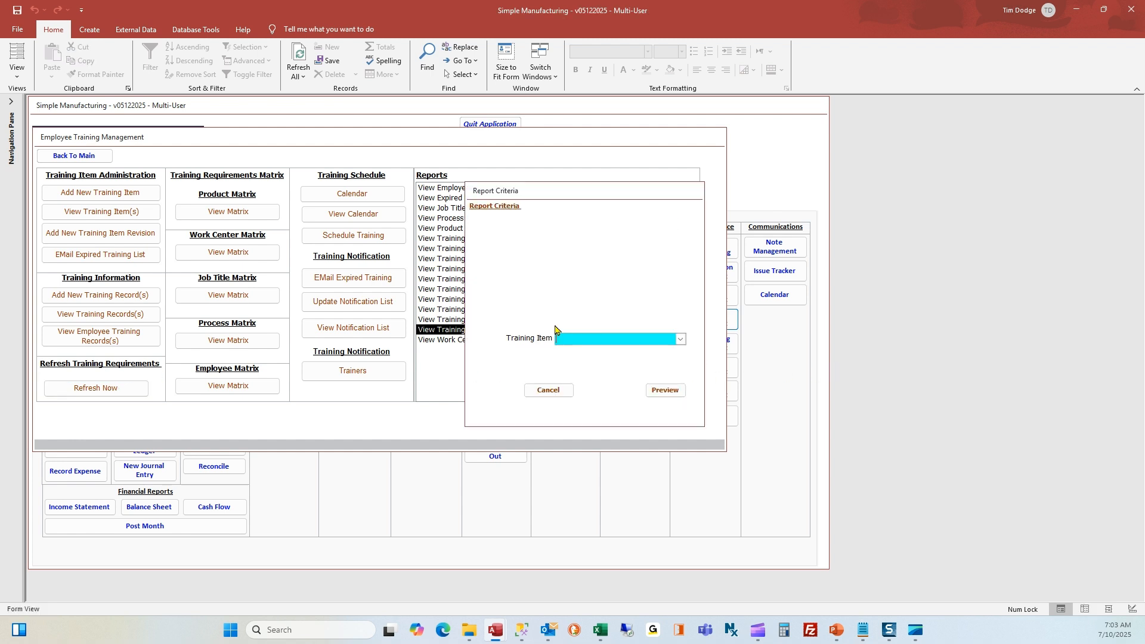
type("firs")
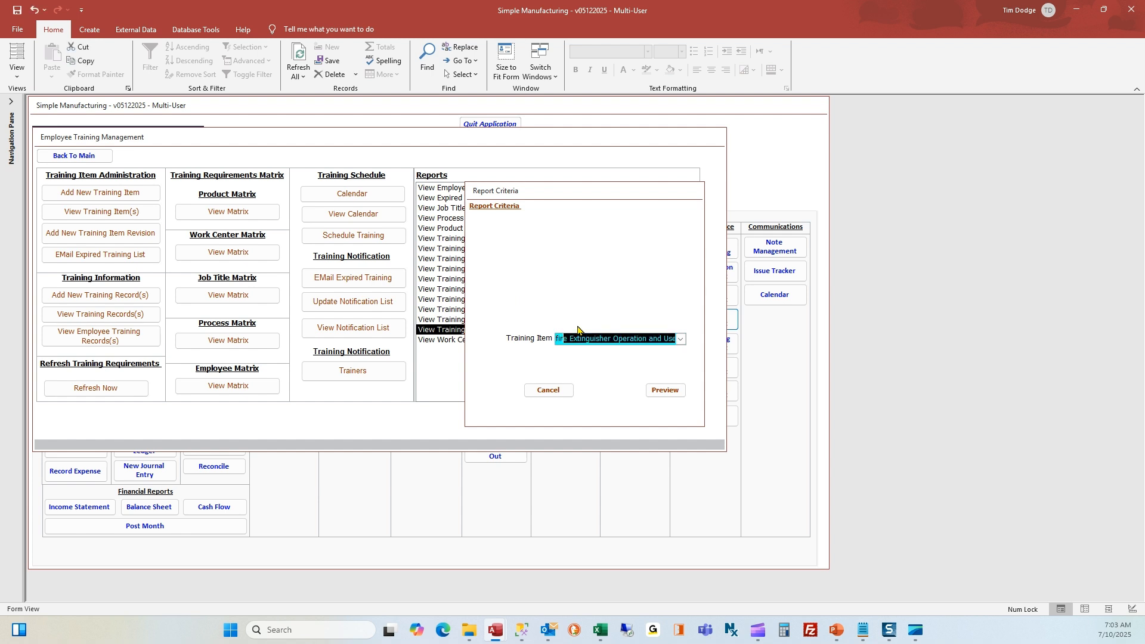
left_click(661, 389)
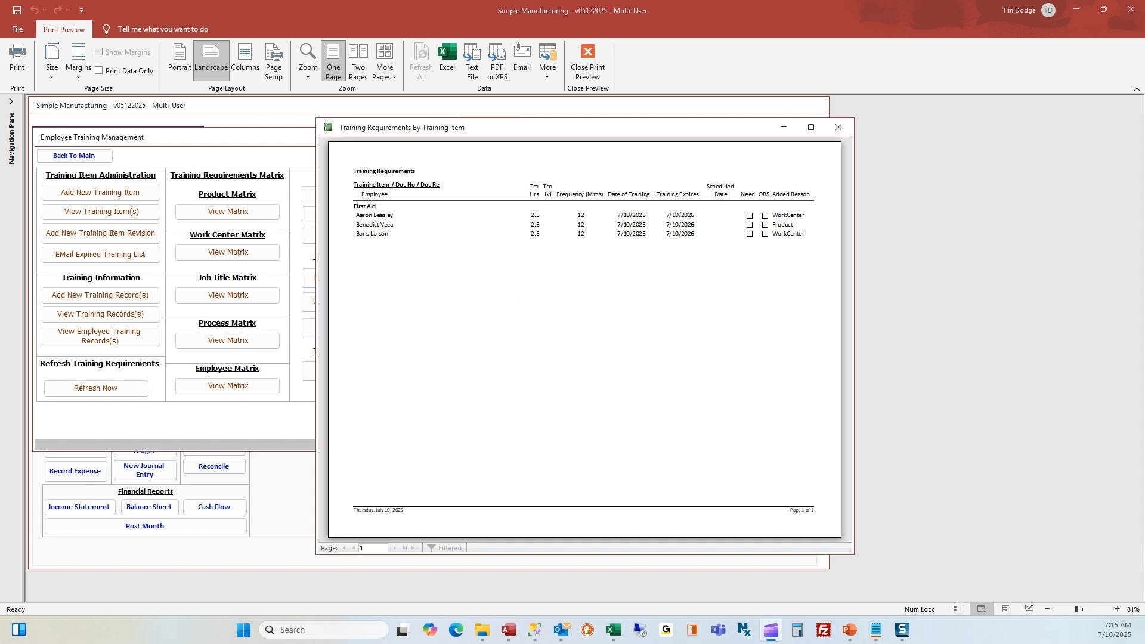
left_click(849, 127)
left_click(74, 156)
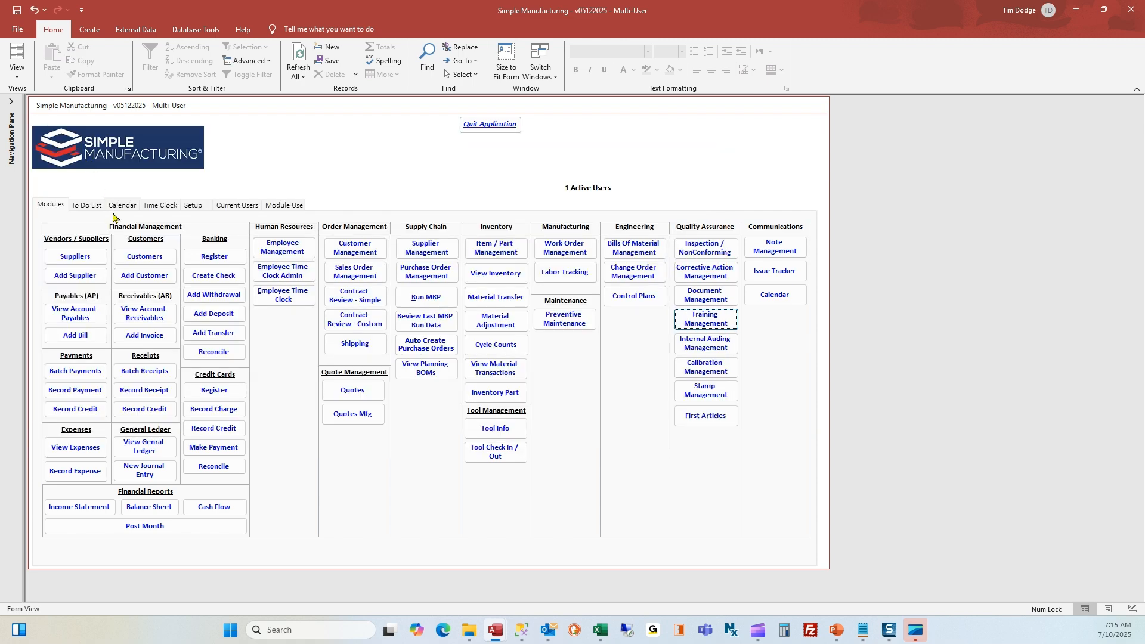
Set the employee as Current User, list their eight required trainings, then go to Training Management
left_click(92, 205)
left_click(176, 233)
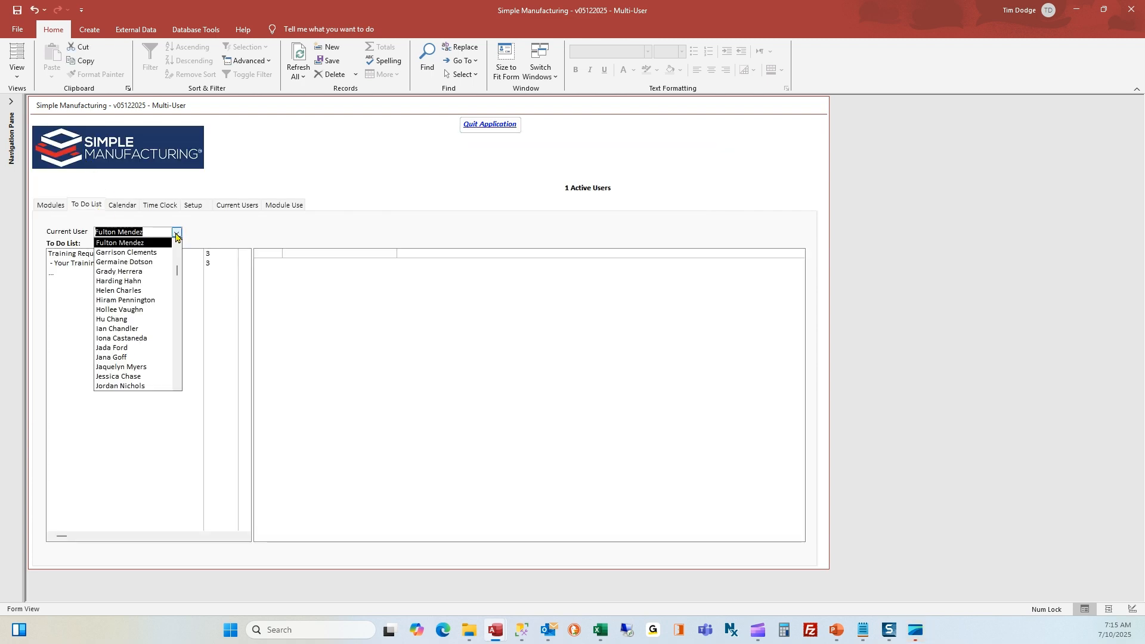
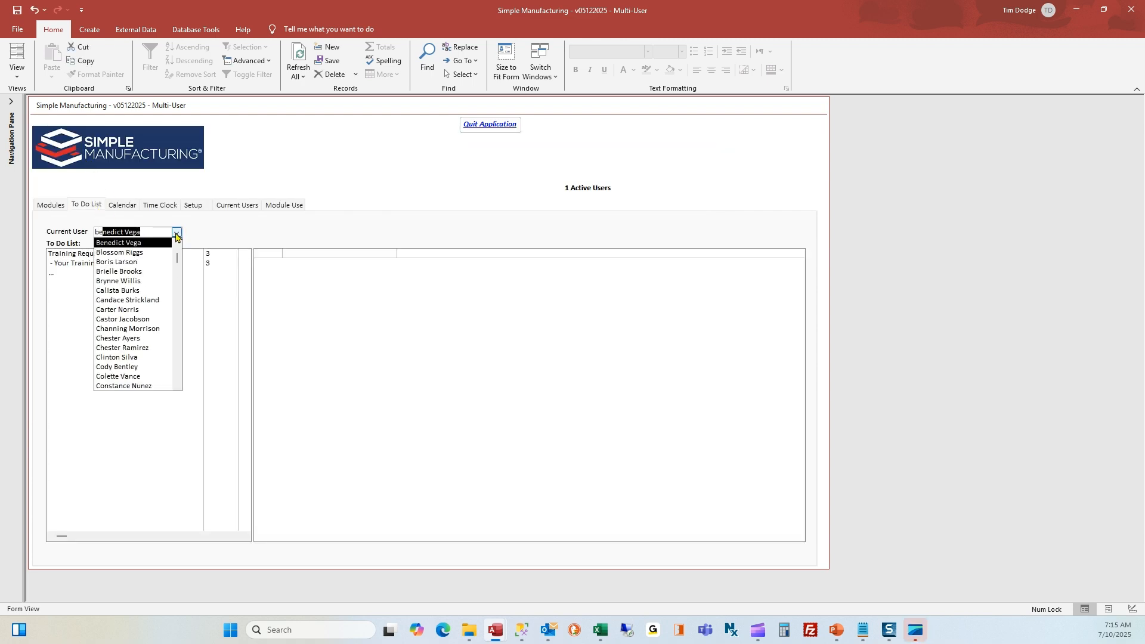
key("Return")
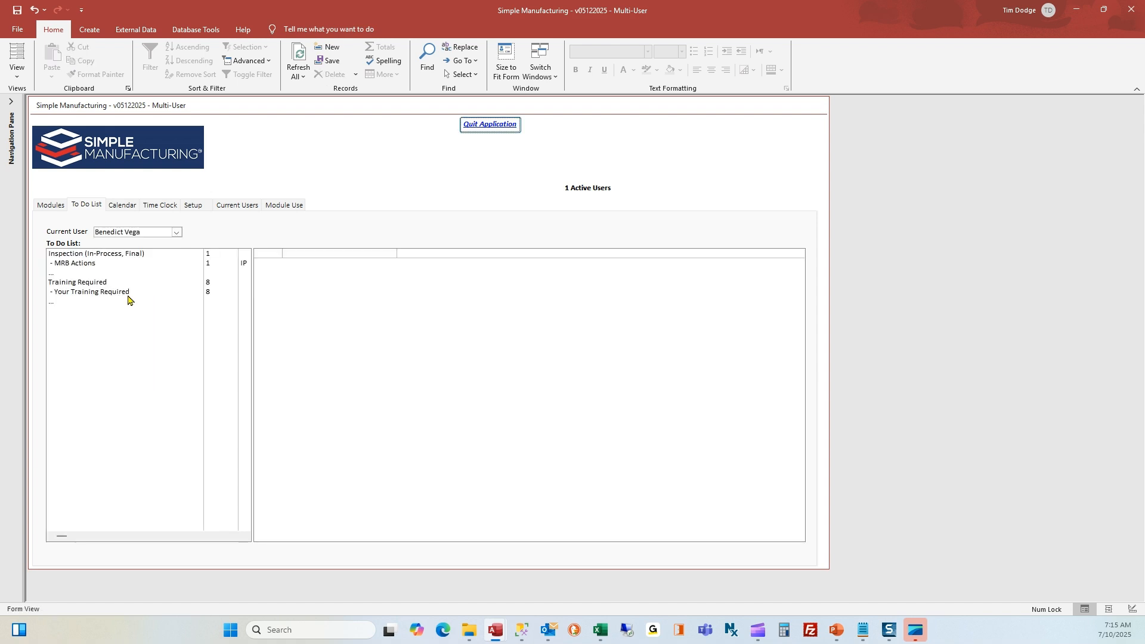
left_click(128, 292)
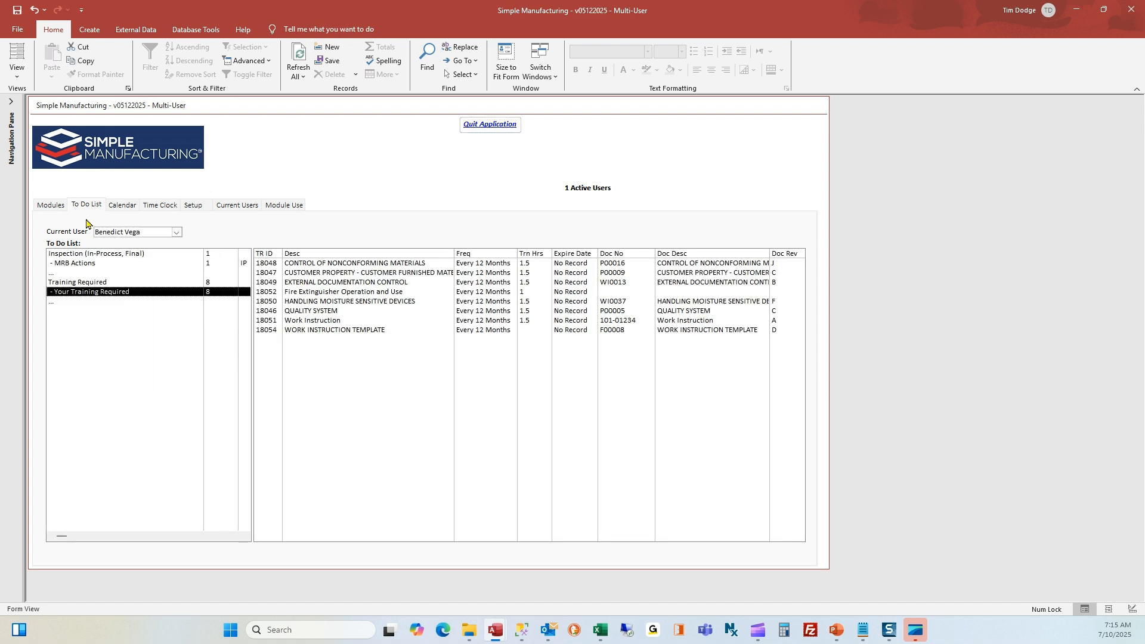
left_click(59, 210)
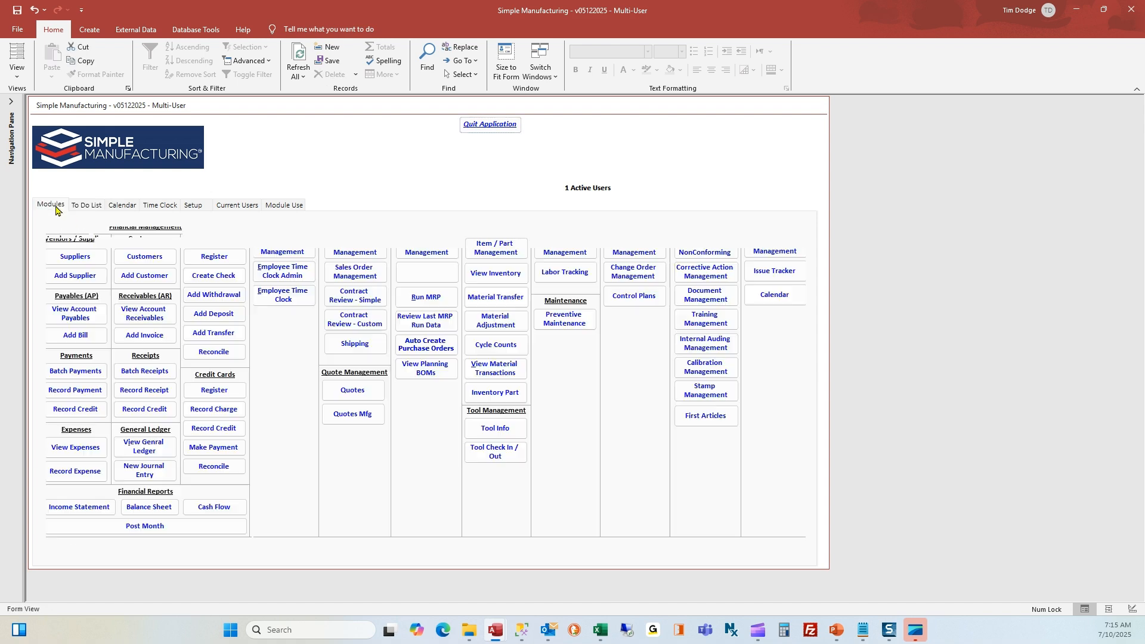
left_click(710, 328)
Filter the training calendar to Completed Training, view the July 10 First Aid entry, then close it
left_click(578, 244)
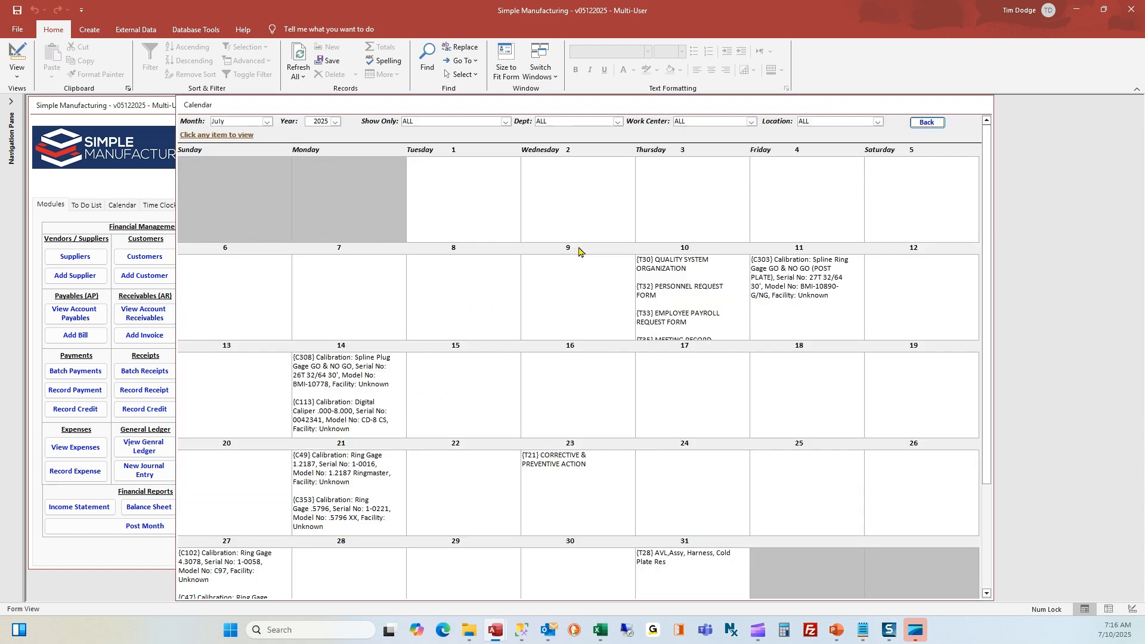
left_click(506, 122)
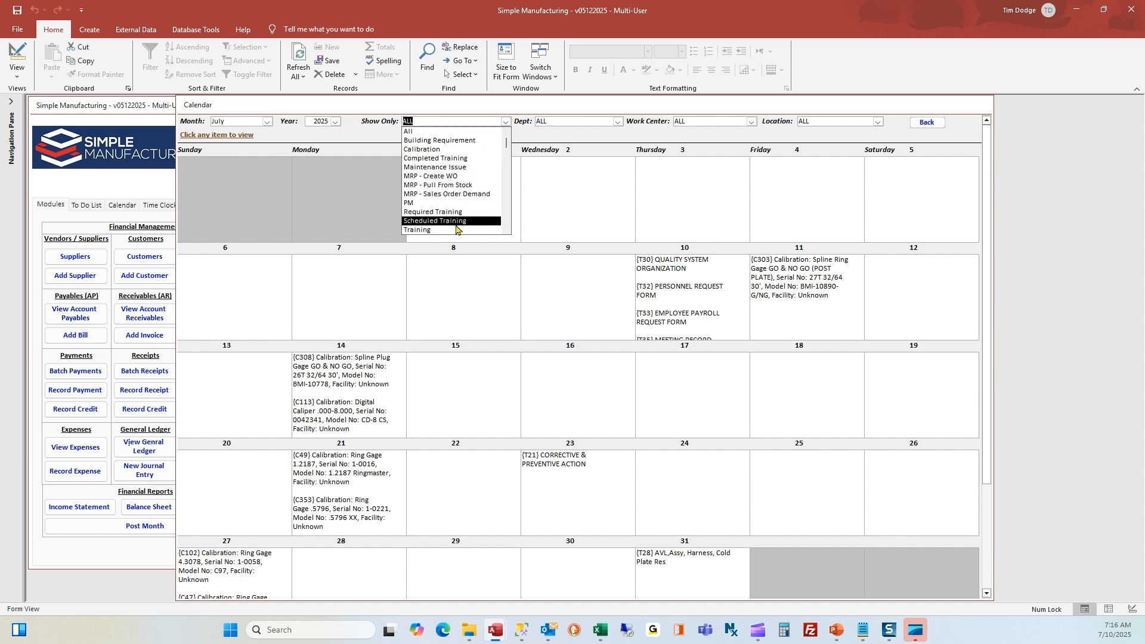
left_click(452, 159)
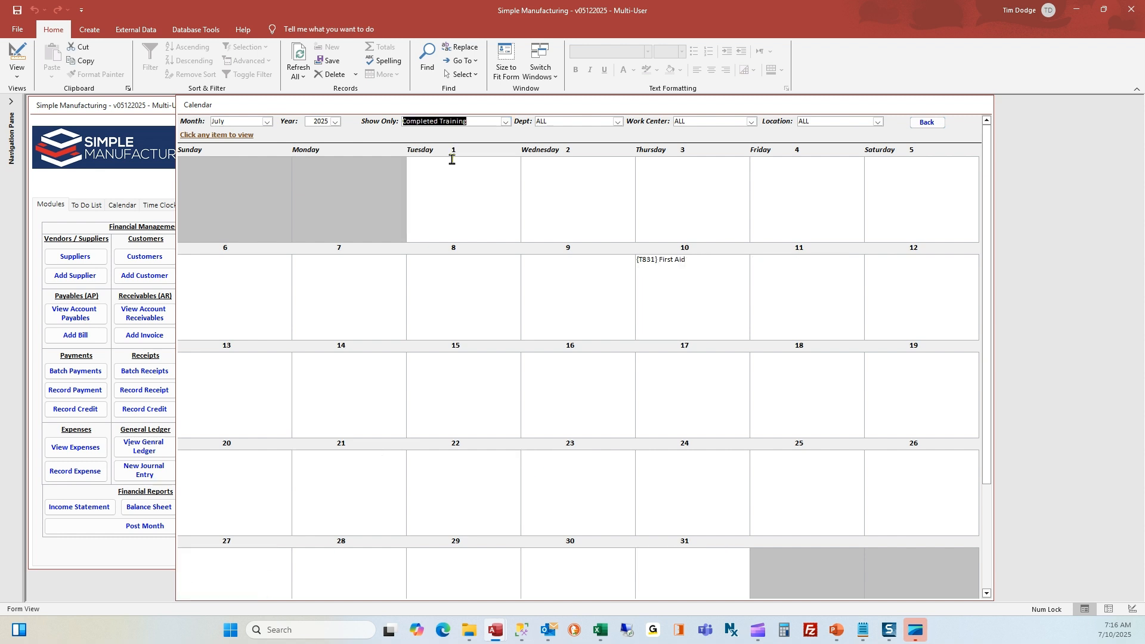
left_click(665, 263)
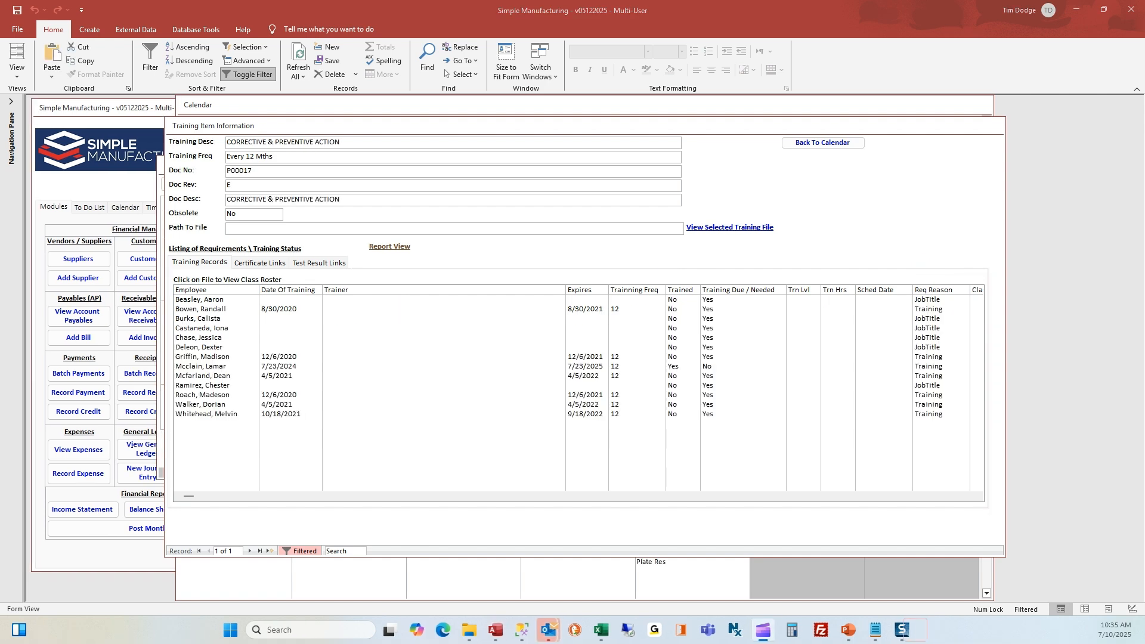
left_click(819, 143)
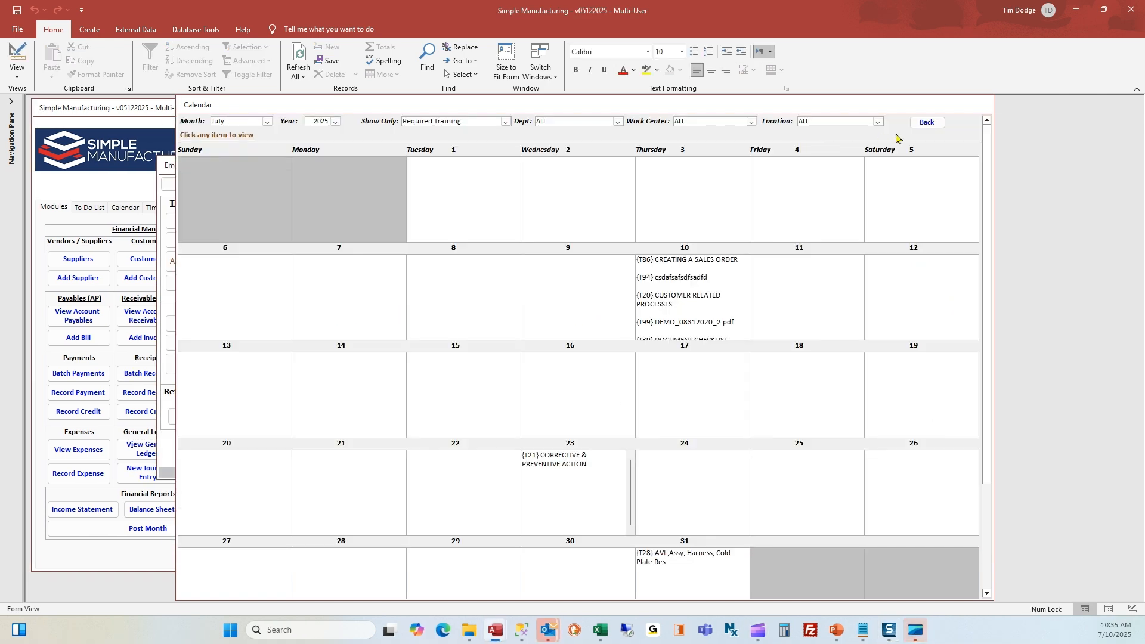
left_click(929, 123)
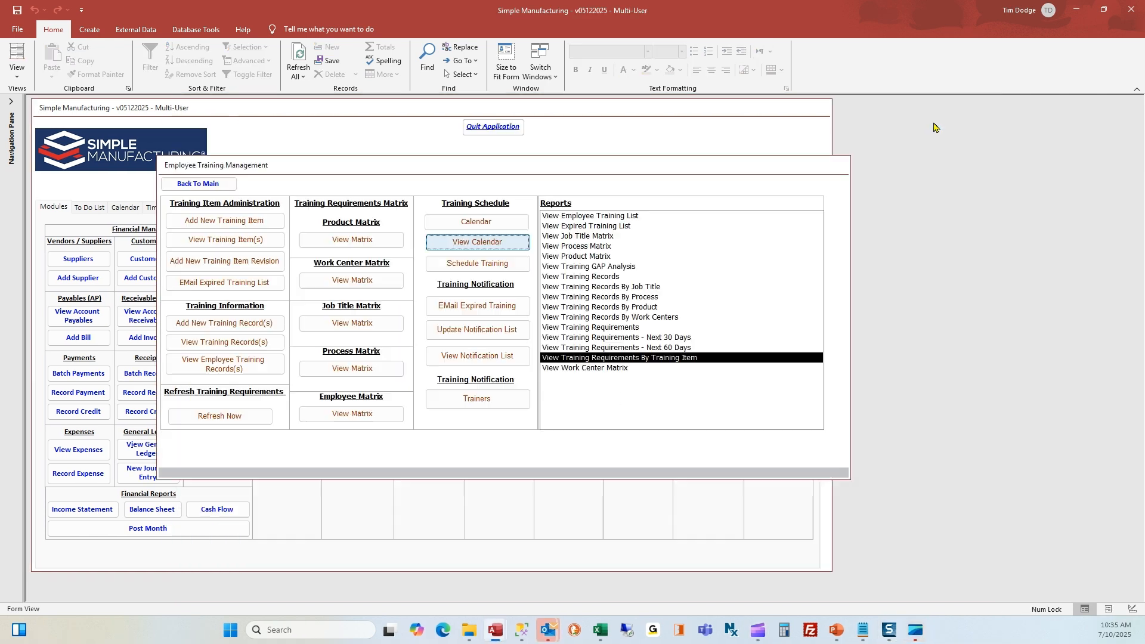
Start scheduling a session for BOM DATA ENTRY WORK INSTRUCTION training
left_click(447, 265)
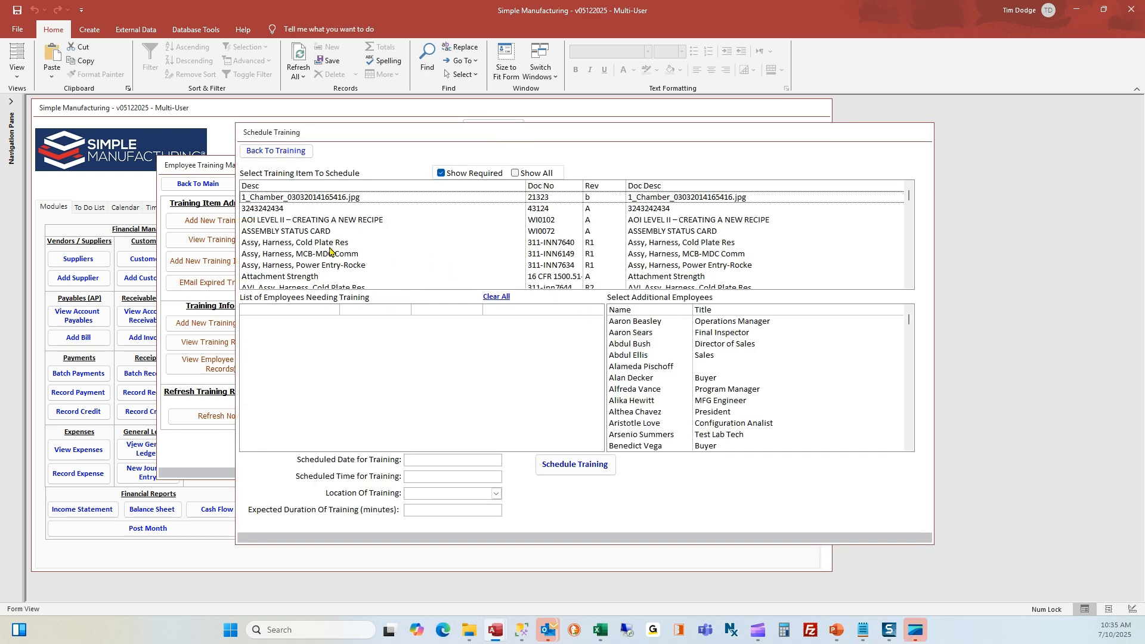
scroll(332, 253, "down", 4)
left_click(309, 277)
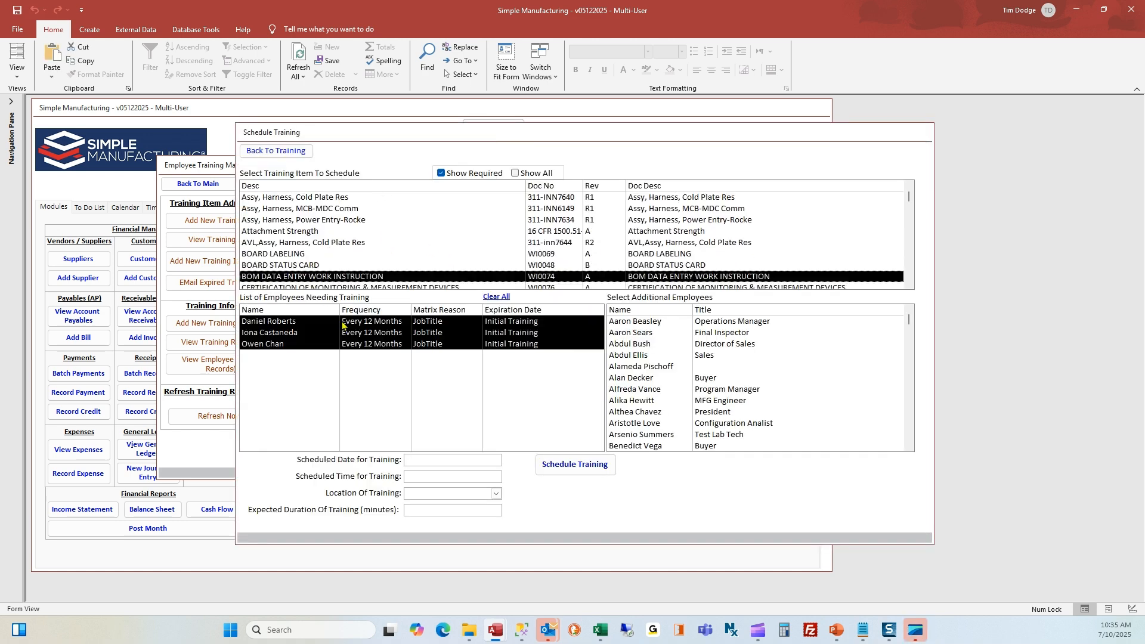
Enter date 7/11/2025, start time 9:00 AM, location Conf A and a 60-minute duration
left_click(447, 461)
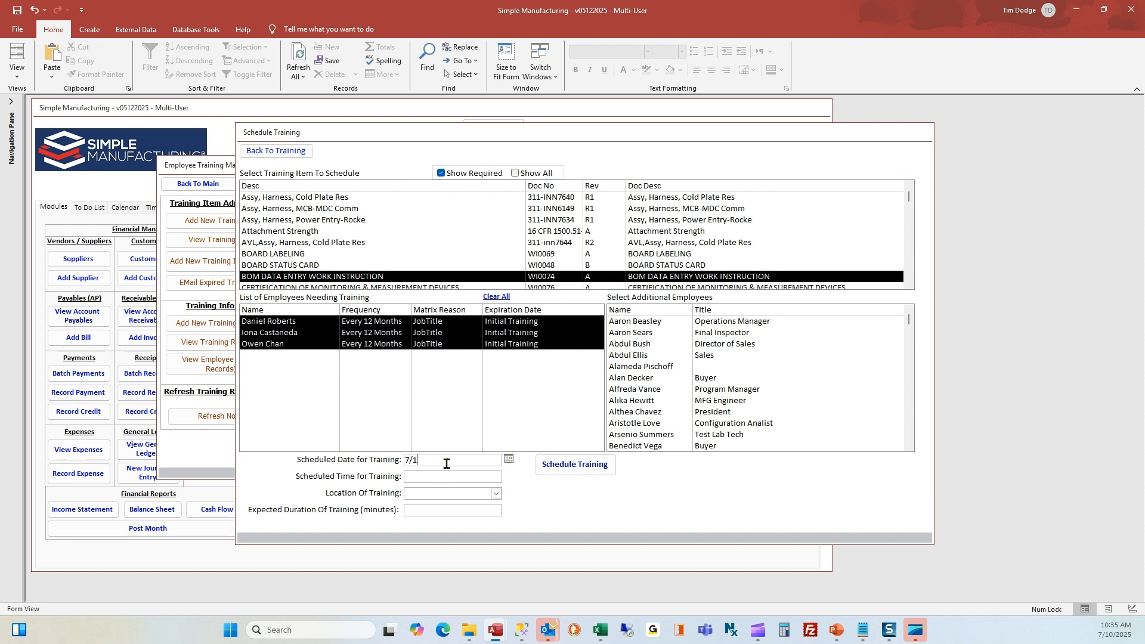
left_click(434, 477)
left_click(430, 494)
left_click(434, 511)
left_click(737, 356)
scroll(736, 357, "down", 2)
scroll(736, 357, "up", 2)
left_click(723, 333)
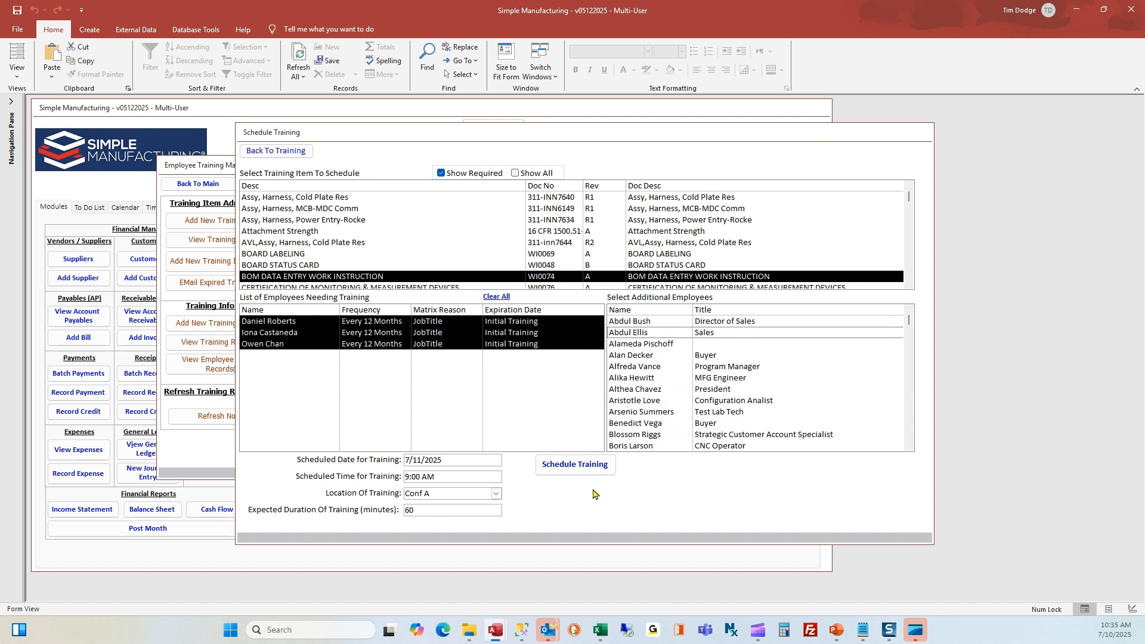
Double-check the date, time and location, schedule the session, and acknowledge the confirmation
left_click(469, 464)
left_click(466, 477)
left_click(463, 494)
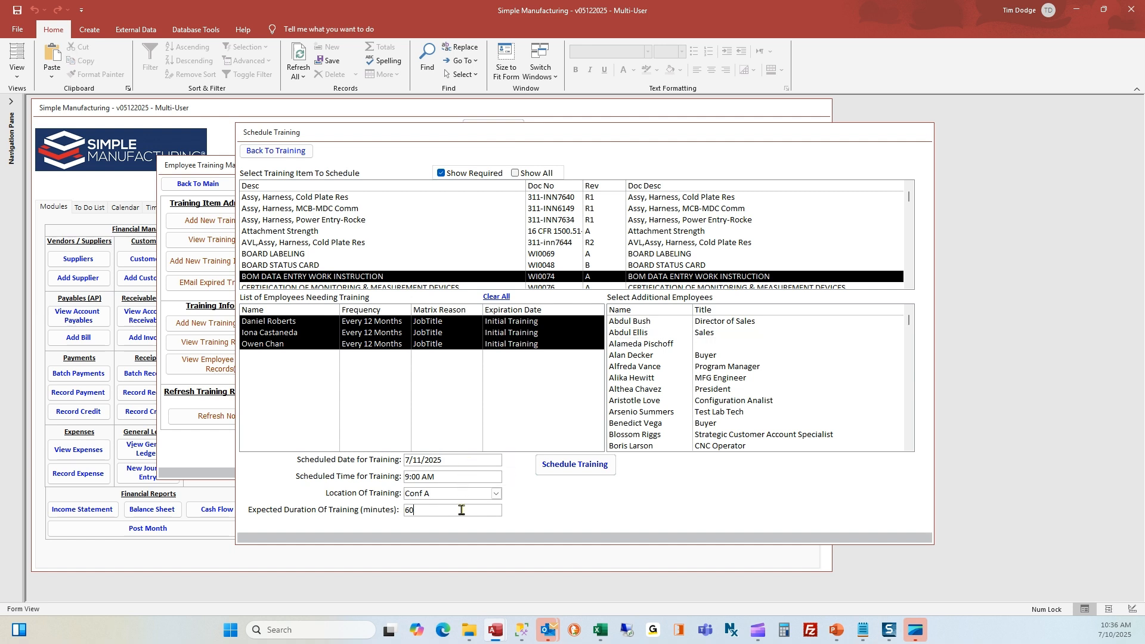
left_click(585, 484)
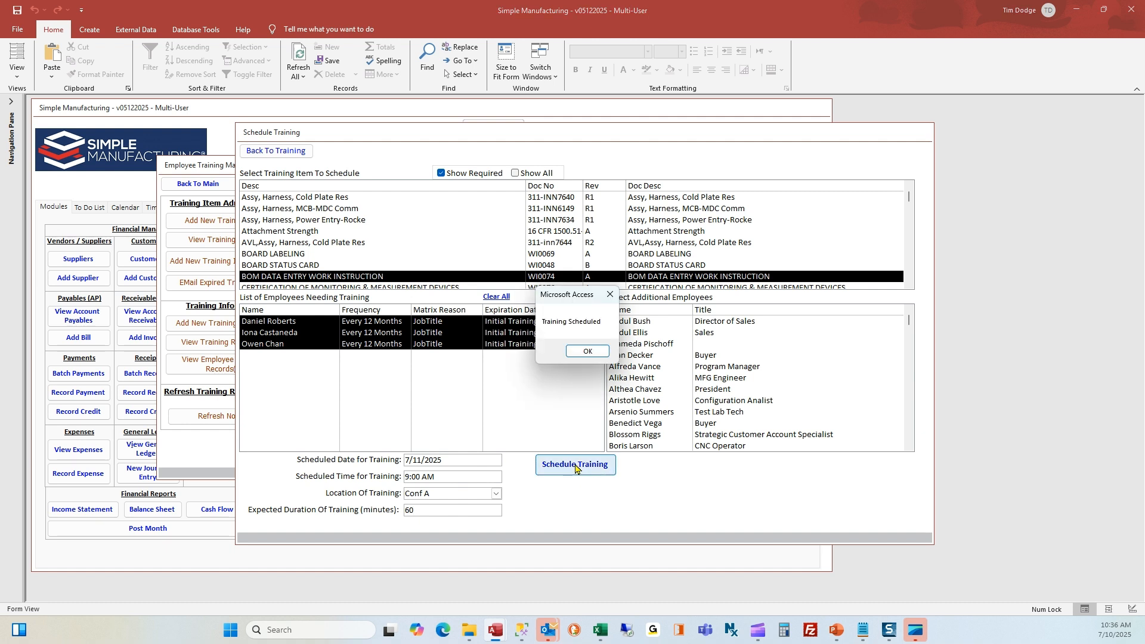
left_click(579, 353)
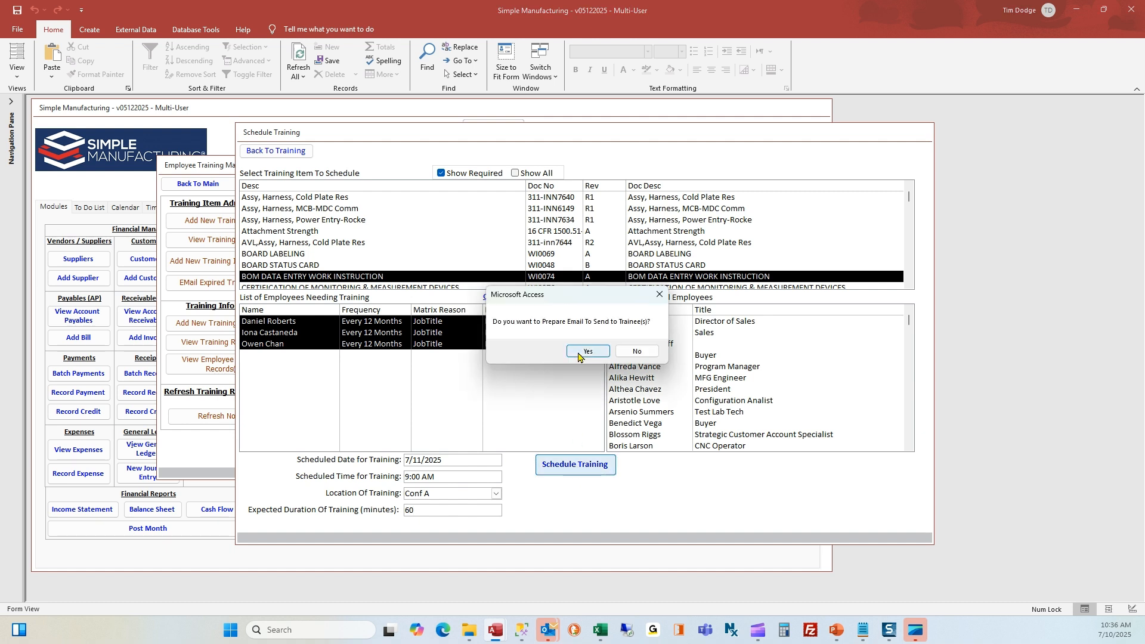
Save the Upcoming Training Scheduled invite for 7/11/2025 in Conf A unsent, then close it
left_click(579, 356)
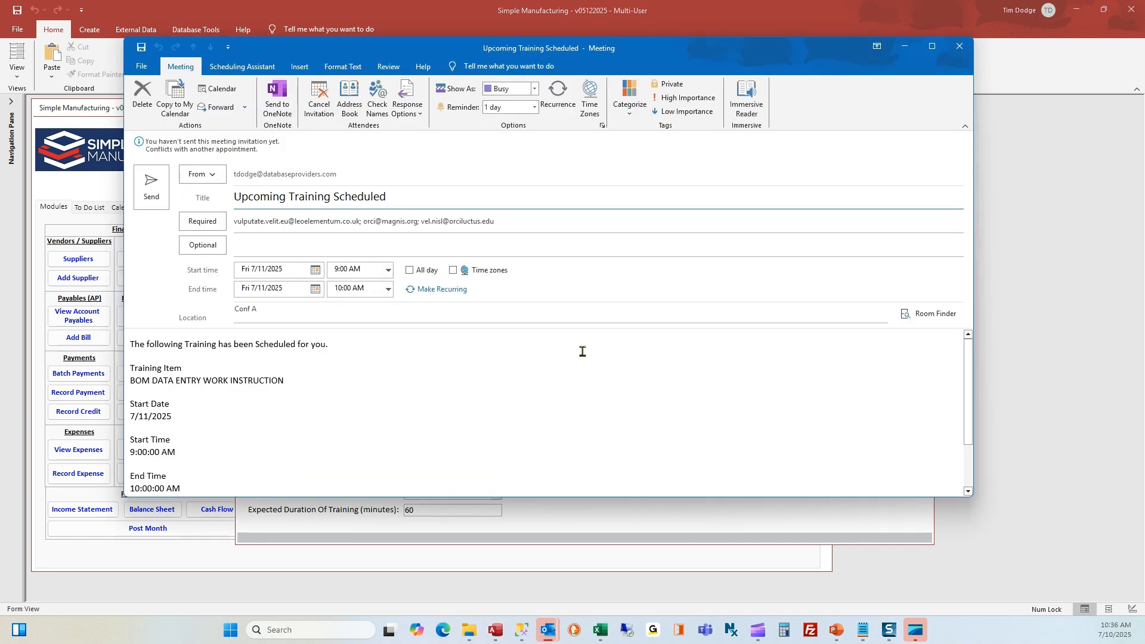
left_click(959, 48)
left_click(557, 281)
left_click(529, 308)
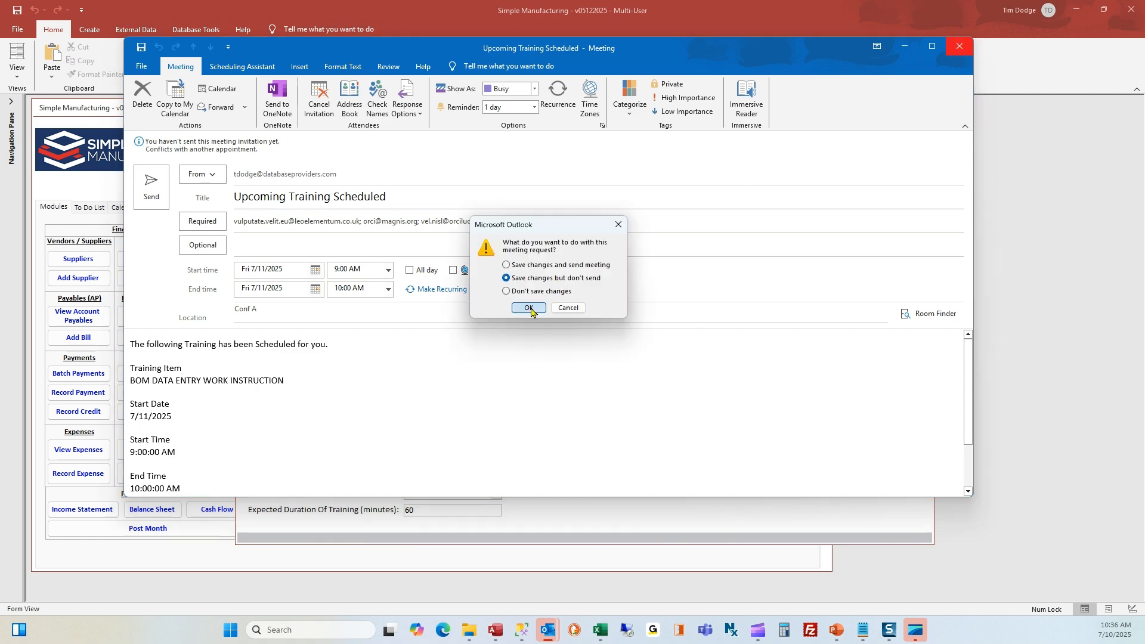
left_click(597, 354)
Refresh the training requirements, then open the by-training-item report criteria with BOARD LABELING as the item
left_click(201, 417)
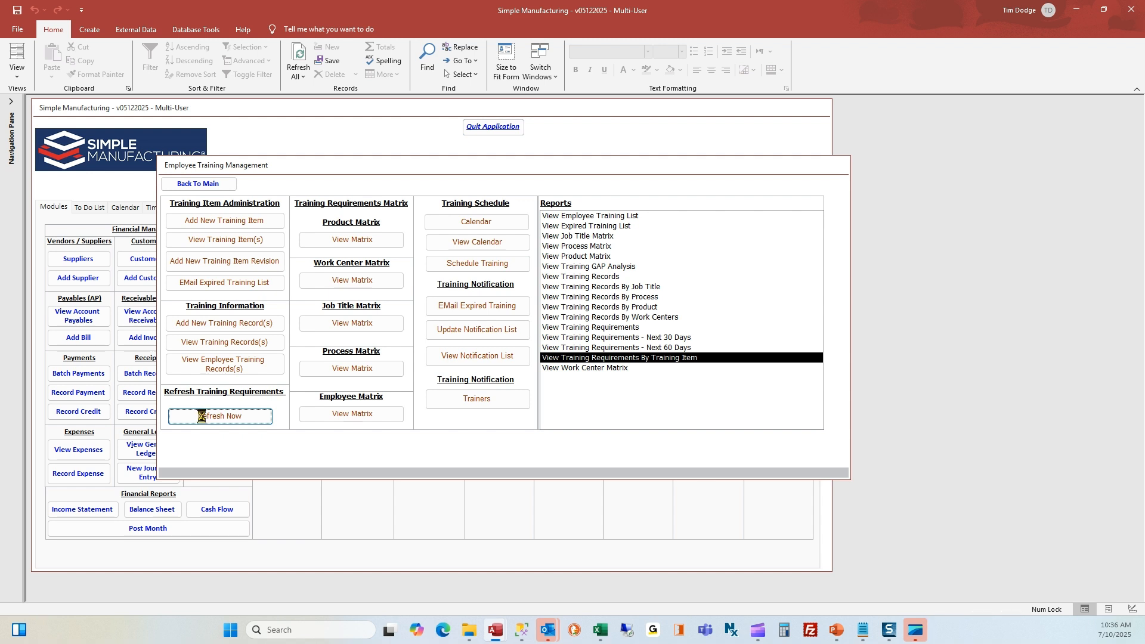
left_click(587, 358)
double_click(639, 358)
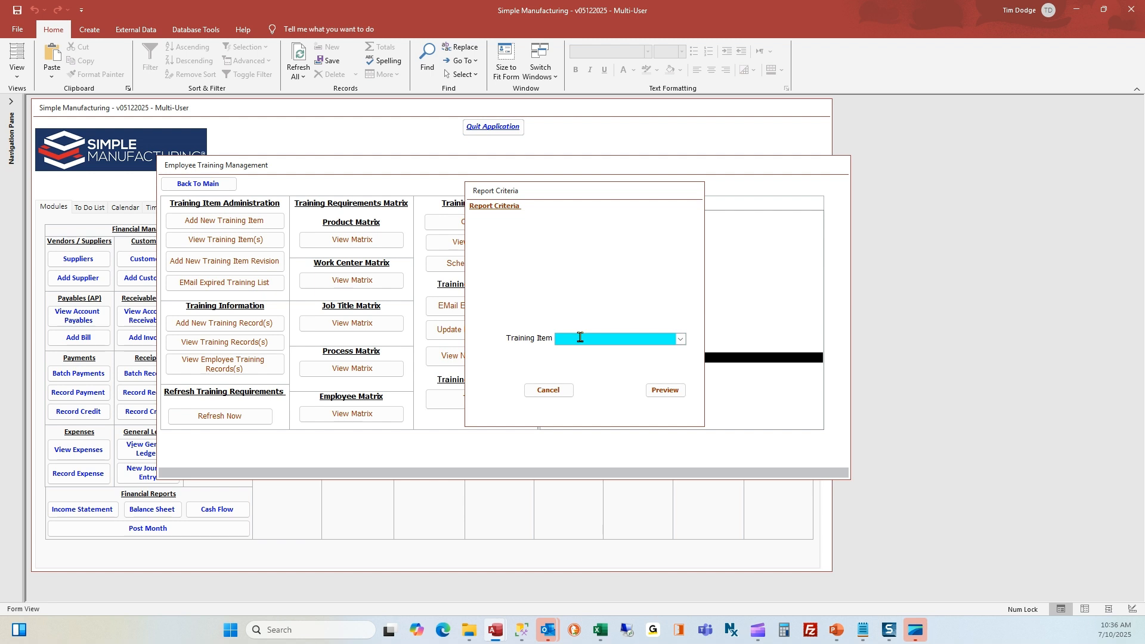
type("BOARD LABELING")
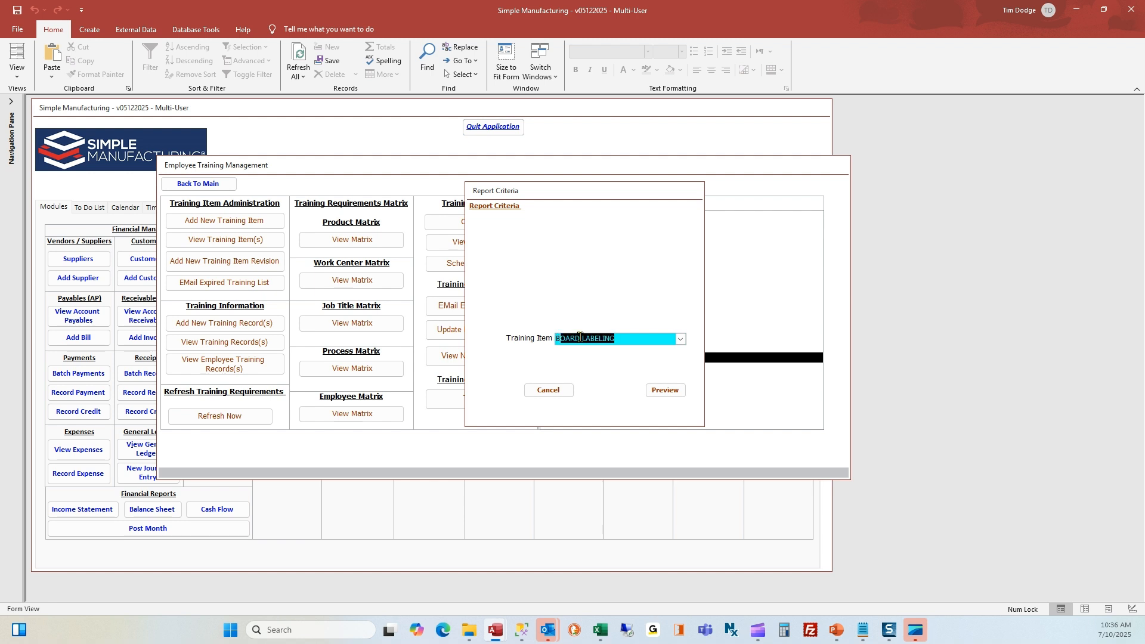